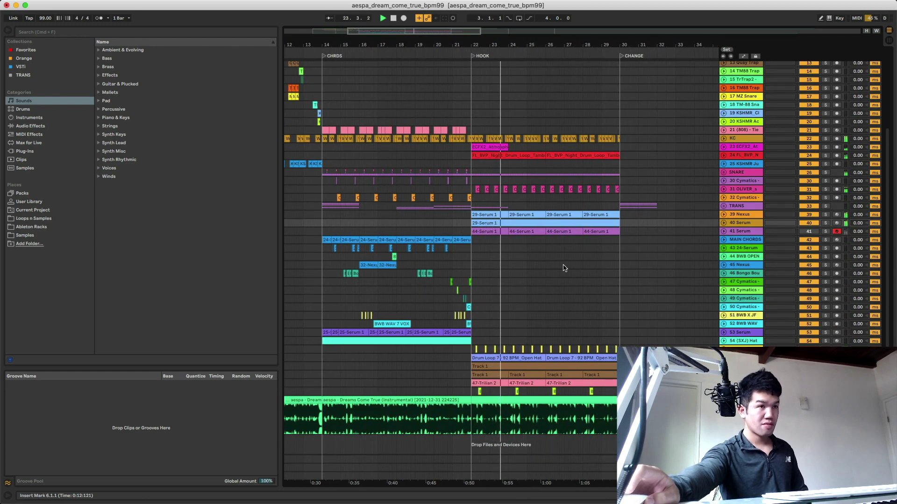
{"action": "scroll", "coordinate": [564, 268], "scroll_direction": "up", "scroll_amount": 3}
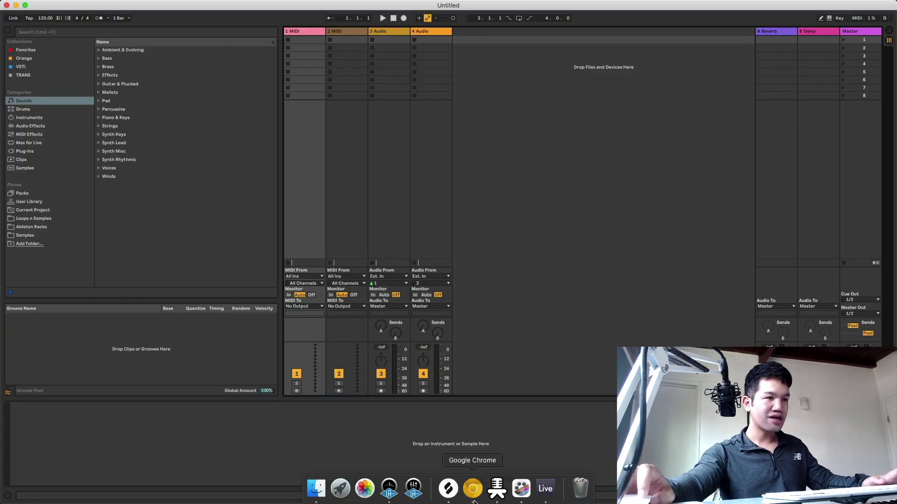
Switch to Google Chrome and listen to part of the aespa "Dreams Come True" instrumental video, then pause it
{"action": "left_click", "coordinate": [472, 488]}
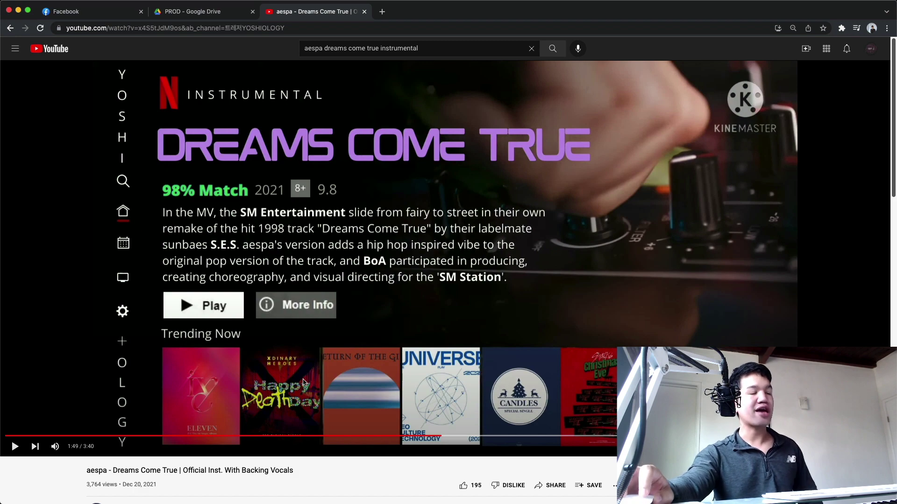
{"action": "left_click", "coordinate": [326, 386]}
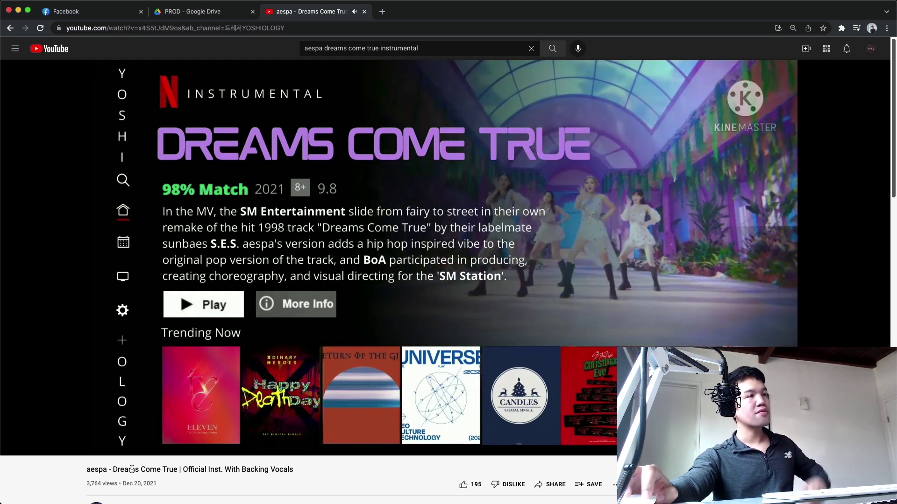
{"action": "key", "text": "space"}
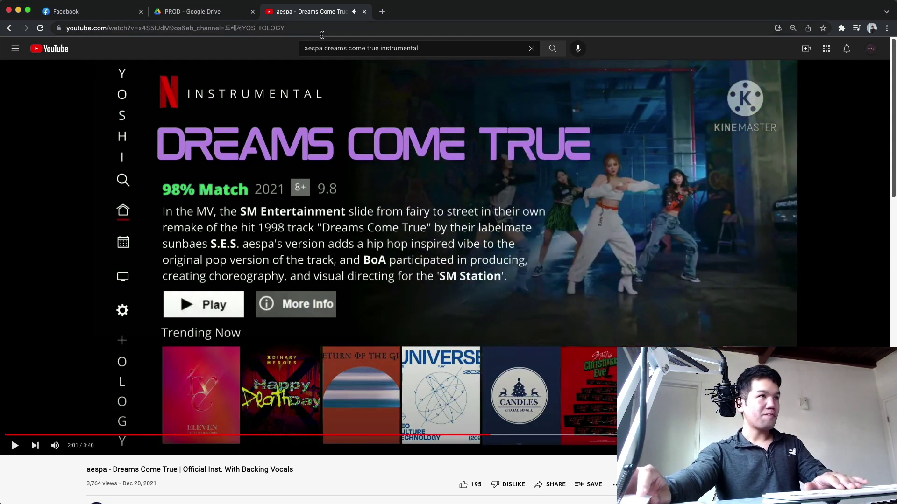
Shorten the YouTube query to "aespa" and run the search
{"action": "left_click_drag", "start_coordinate": [323, 45], "coordinate": [498, 46]}
{"action": "key", "text": "BackSpace"}
{"action": "key", "text": "Return"}
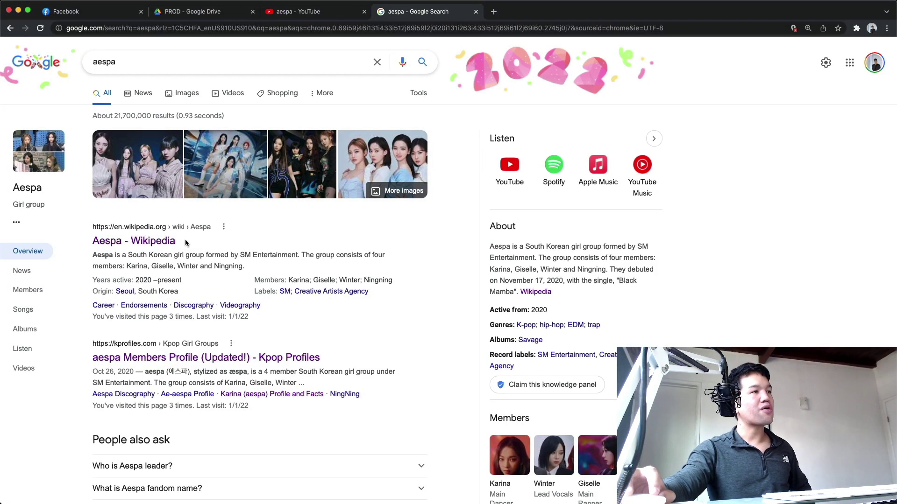
Open the Aespa Wikipedia article from the Google results and highlight "South Korean" in its introduction while reading it
{"action": "left_click", "coordinate": [156, 240]}
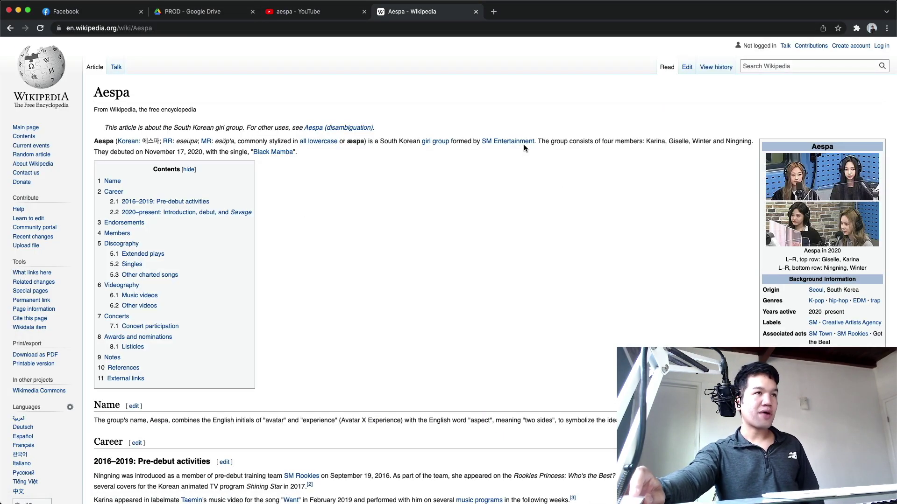
{"action": "double_click", "coordinate": [409, 141]}
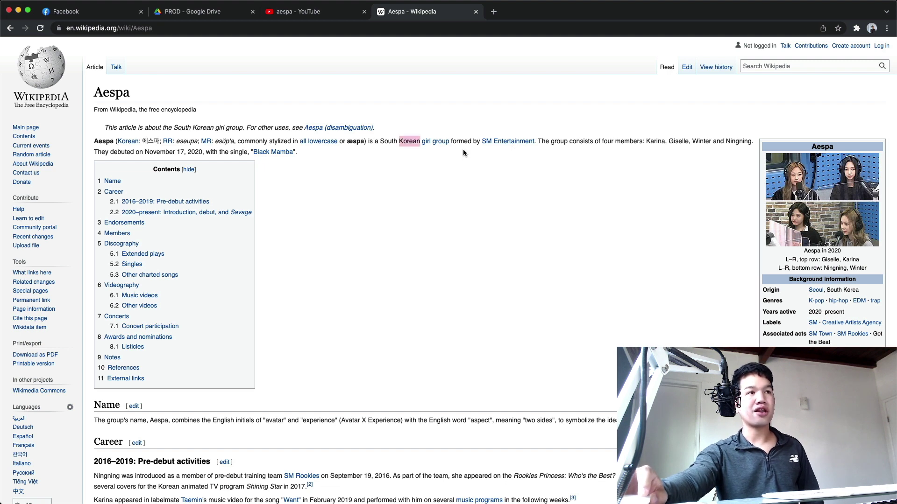
{"action": "left_click_drag", "start_coordinate": [380, 141], "coordinate": [413, 142]}
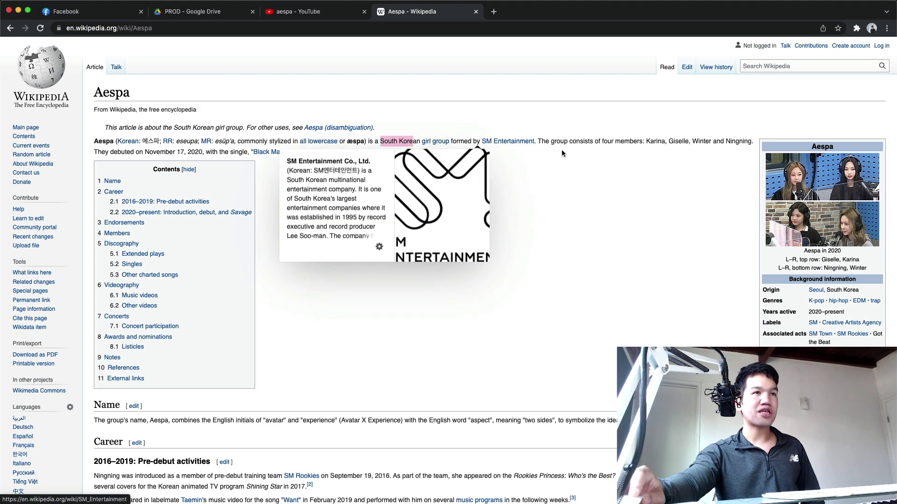
{"action": "left_click", "coordinate": [648, 143]}
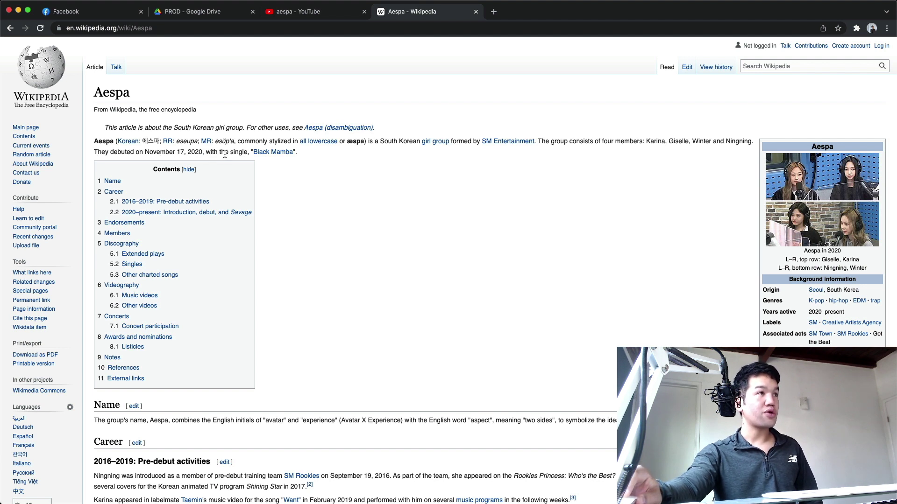
Return to the YouTube results and search for "aespa black mamba"
{"action": "key", "text": "ctrl+shift+Tab"}
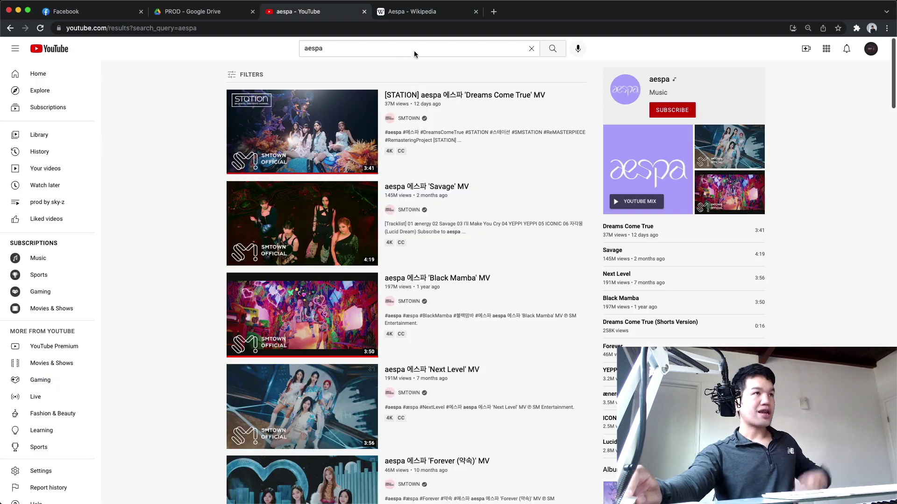
{"action": "left_click", "coordinate": [420, 52]}
{"action": "type", "text": "black mam"}
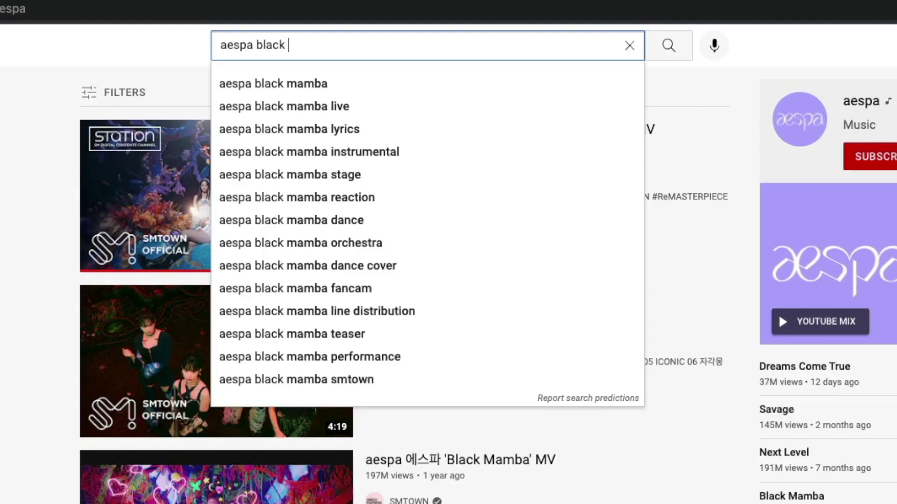
{"action": "type", "text": "ba"}
{"action": "key", "text": "Return"}
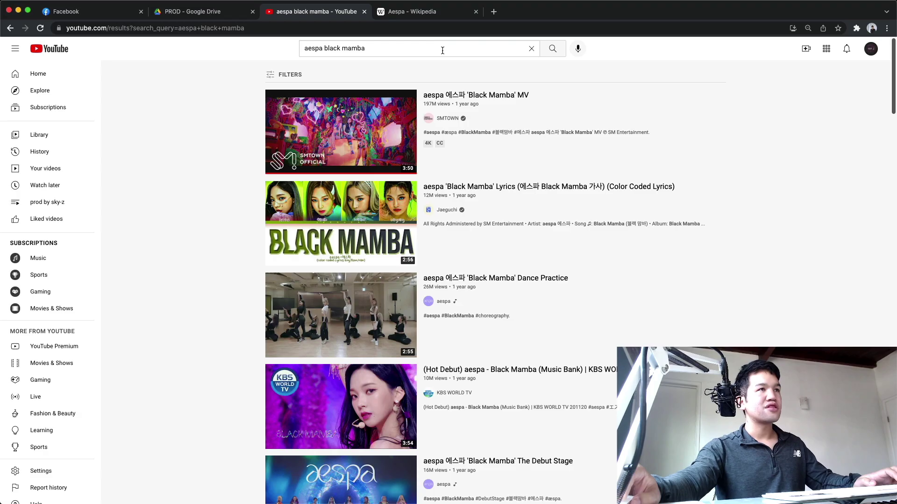
Search YouTube for "aespa black mamba instrumental" and listen to part of the Official Instrumental video, pausing it at the end
{"action": "left_click", "coordinate": [442, 50]}
{"action": "type", "text": "in"}
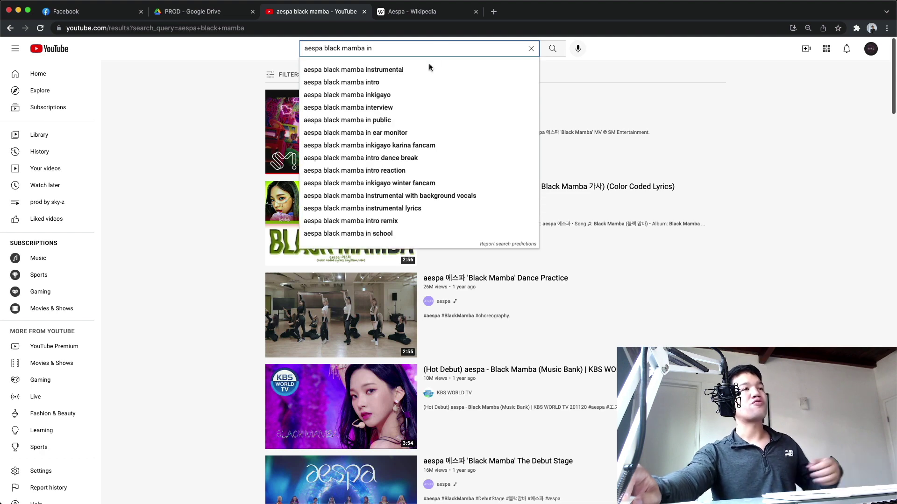
{"action": "left_click", "coordinate": [427, 67]}
{"action": "left_click", "coordinate": [444, 95]}
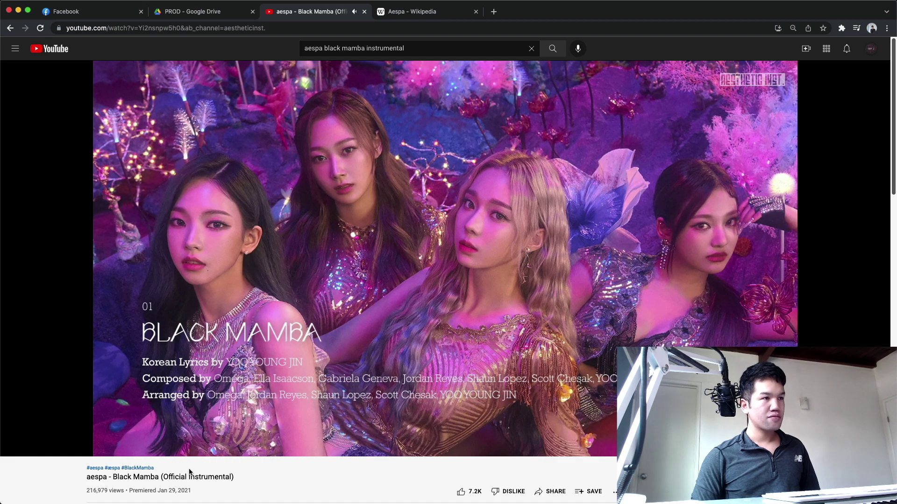
{"action": "left_click", "coordinate": [222, 412]}
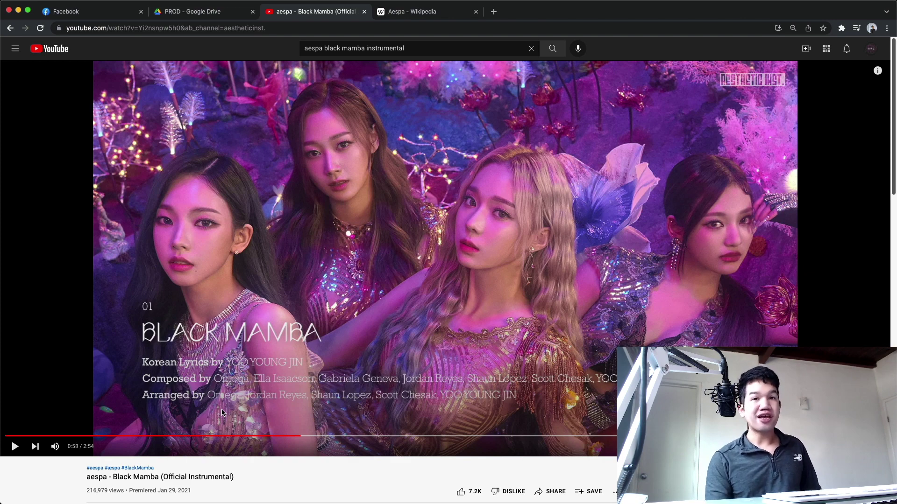
Search for "aespa black mamba" without "instrumental" and play two passages of the official music video, pausing after each
{"action": "left_click", "coordinate": [10, 29]}
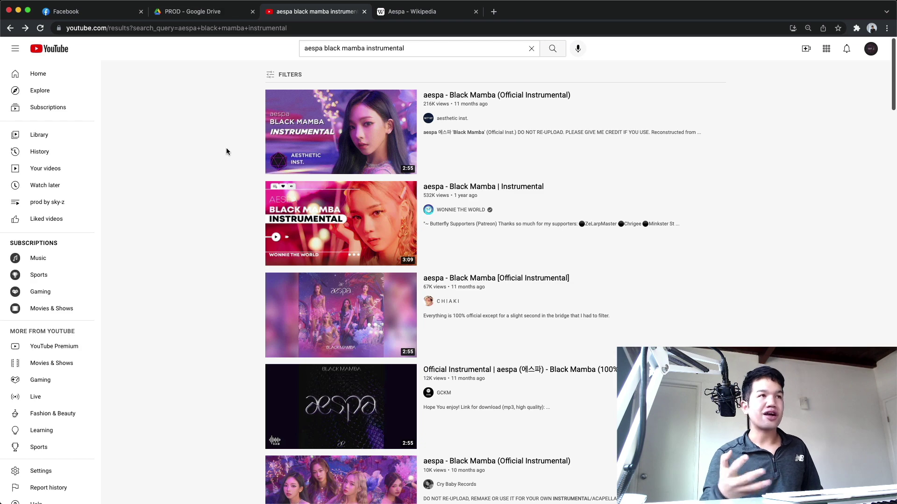
{"action": "double_click", "coordinate": [365, 48]}
{"action": "key", "text": "BackSpace"}
{"action": "key", "text": "Return"}
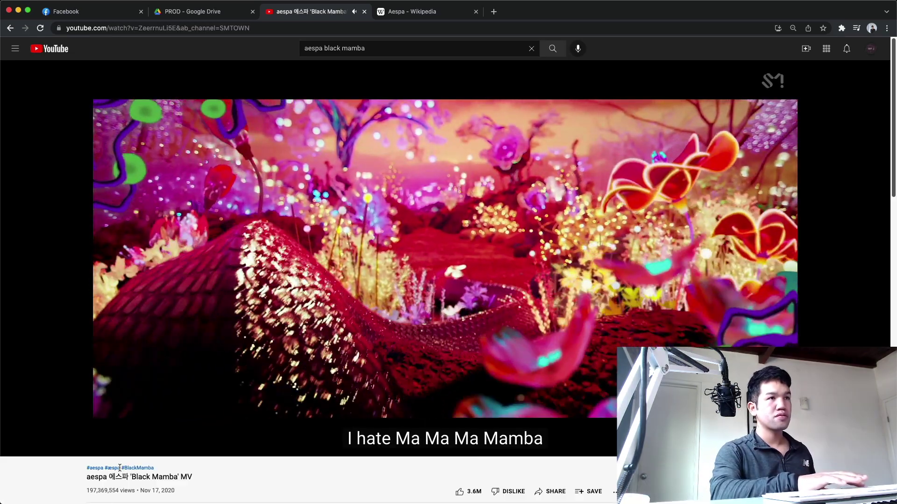
{"action": "key", "text": "space"}
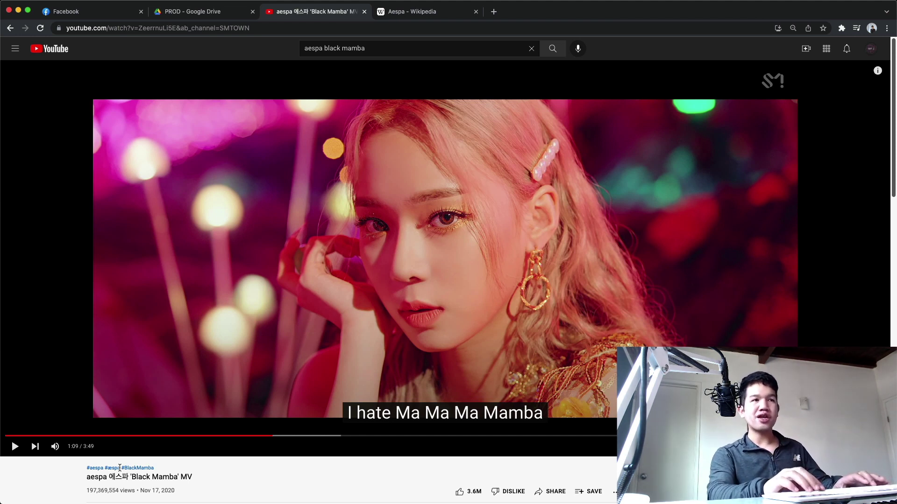
{"action": "key", "text": "space"}
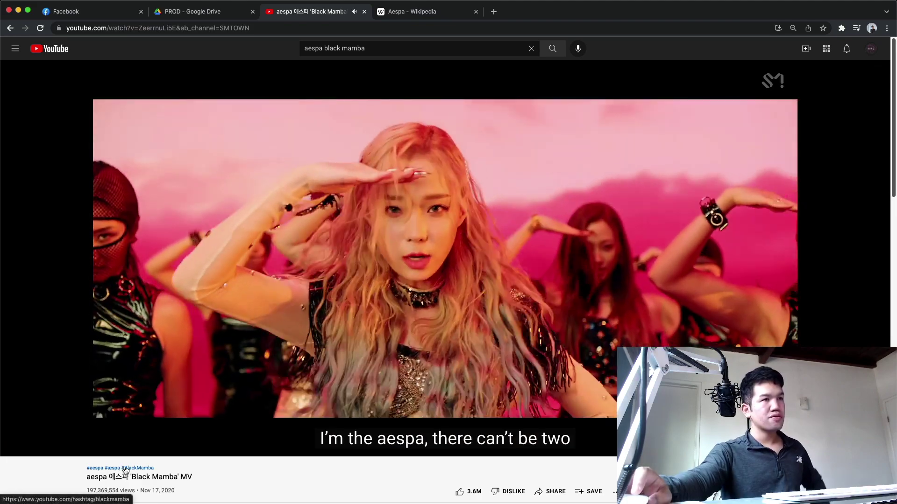
{"action": "key", "text": "space"}
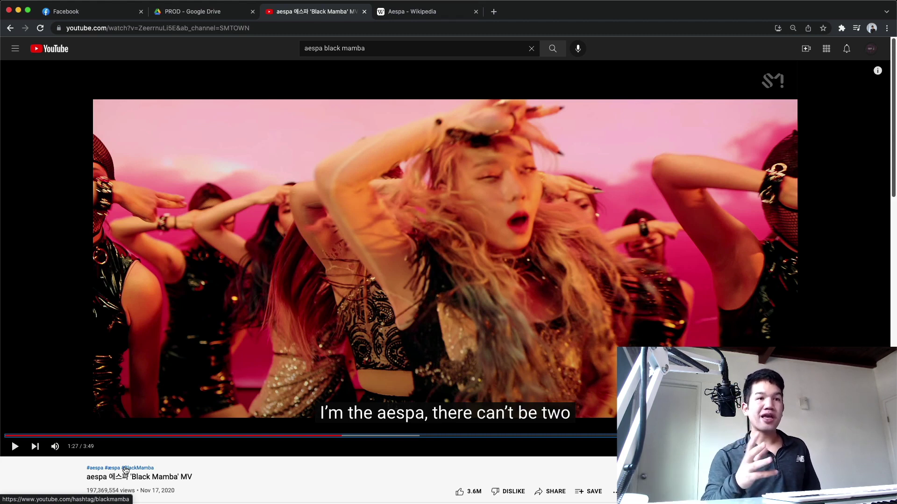
Highlight the view count and the release date below the "Black Mamba" music video, then clear the selection
{"action": "scroll", "coordinate": [234, 414], "scroll_direction": "down", "scroll_amount": 2}
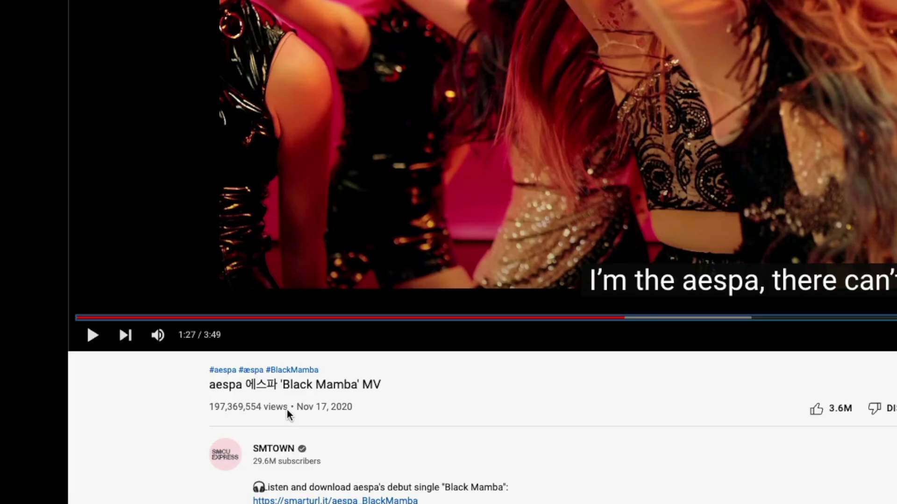
{"action": "left_click_drag", "start_coordinate": [134, 438], "coordinate": [83, 435]}
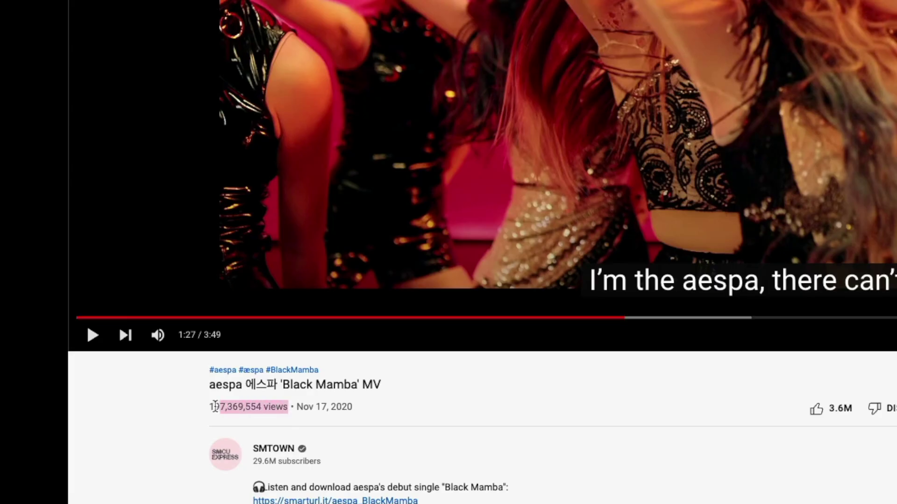
{"action": "left_click", "coordinate": [320, 409]}
{"action": "left_click_drag", "start_coordinate": [296, 407], "coordinate": [400, 410]}
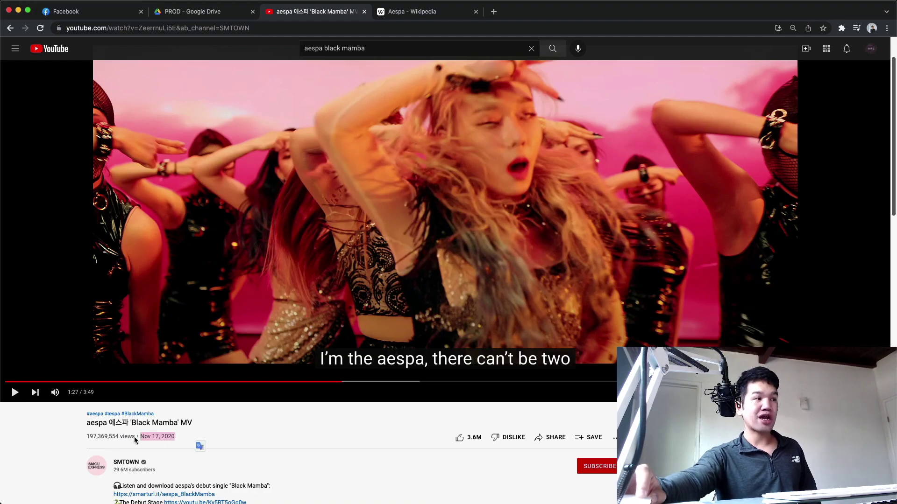
{"action": "left_click_drag", "start_coordinate": [135, 440], "coordinate": [82, 438]}
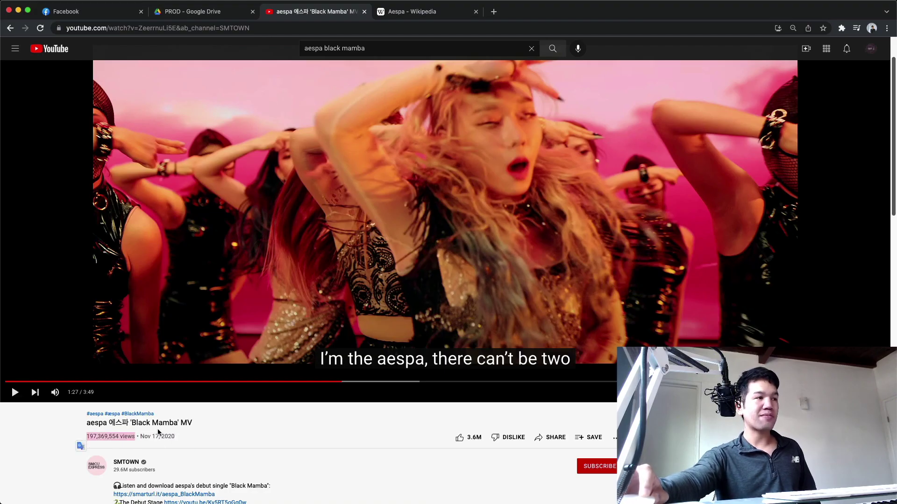
{"action": "left_click", "coordinate": [201, 434]}
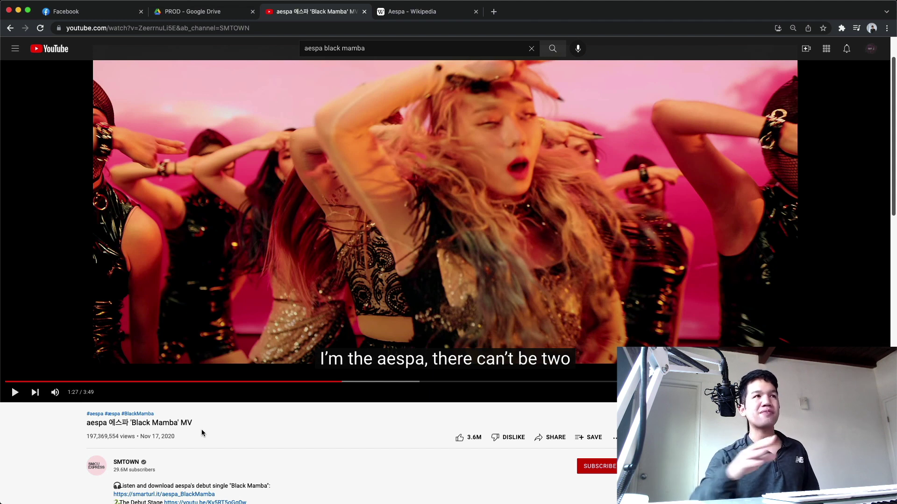
Search for "aespa dreams come true", play part of the official STATION music video, pause it and skip back slightly
{"action": "left_click_drag", "start_coordinate": [324, 48], "coordinate": [365, 48]}
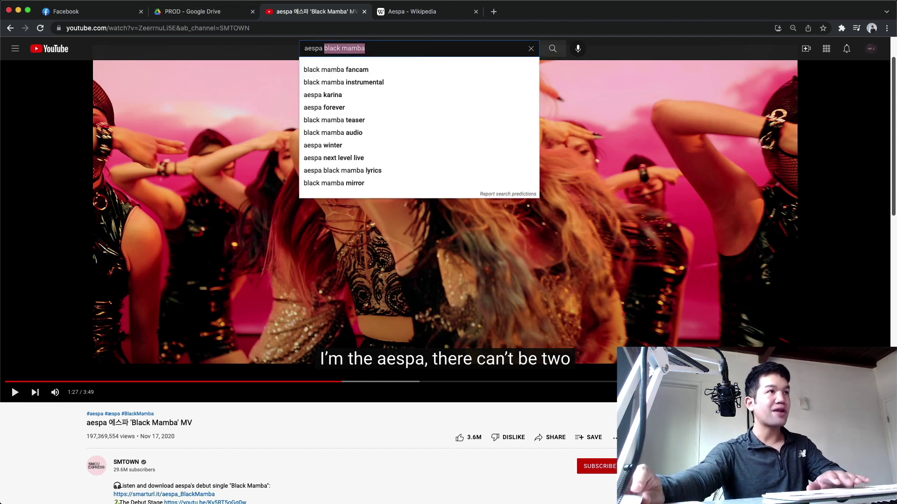
{"action": "key", "text": "BackSpace"}
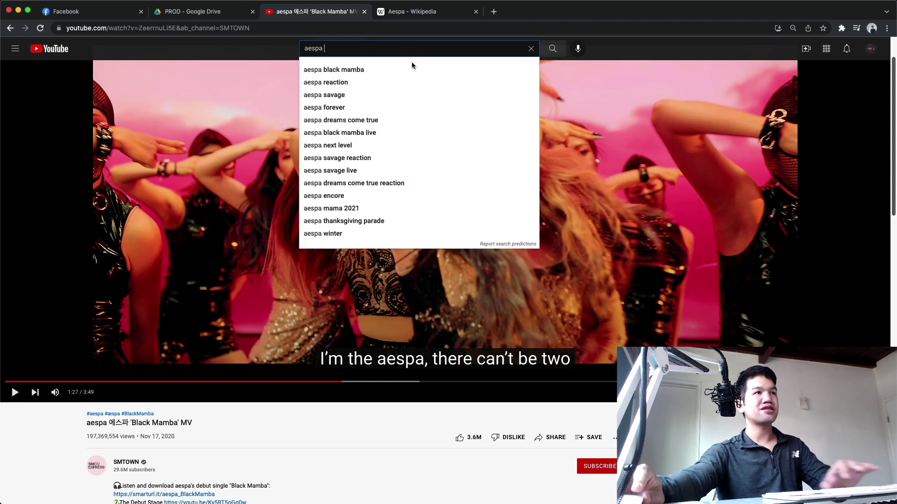
{"action": "left_click", "coordinate": [390, 118]}
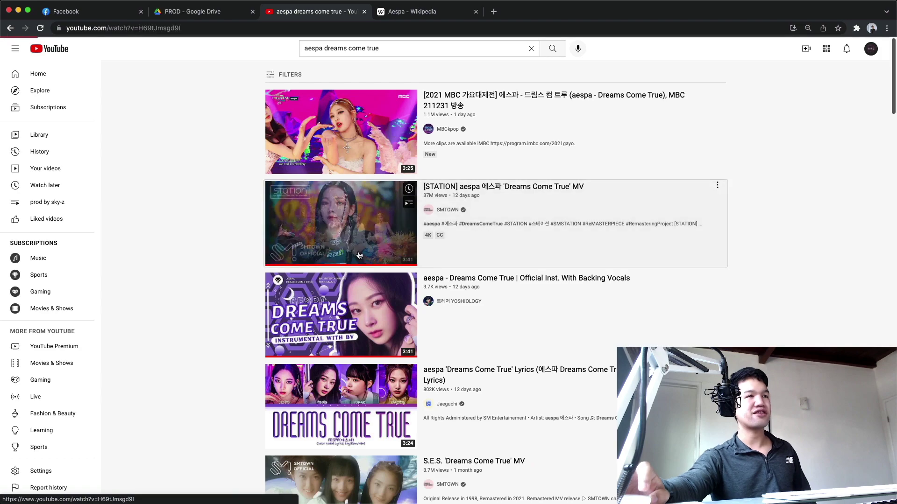
{"action": "left_click", "coordinate": [443, 442]}
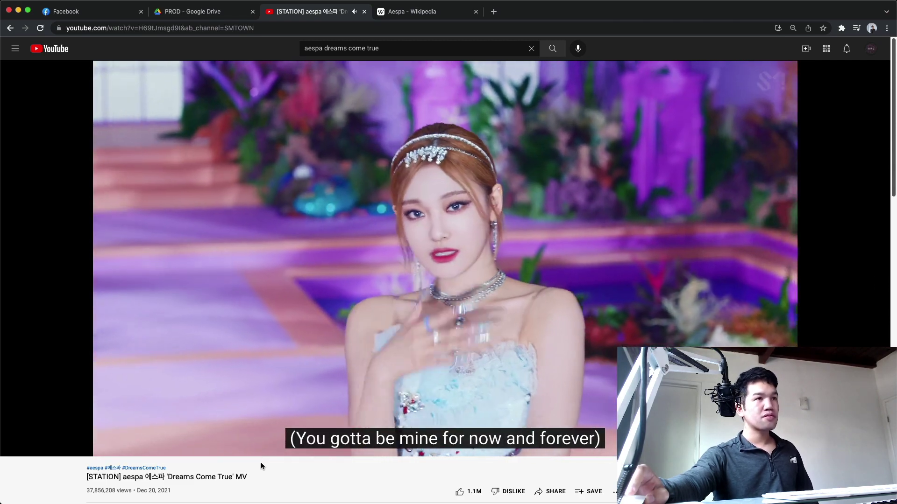
{"action": "key", "text": "space"}
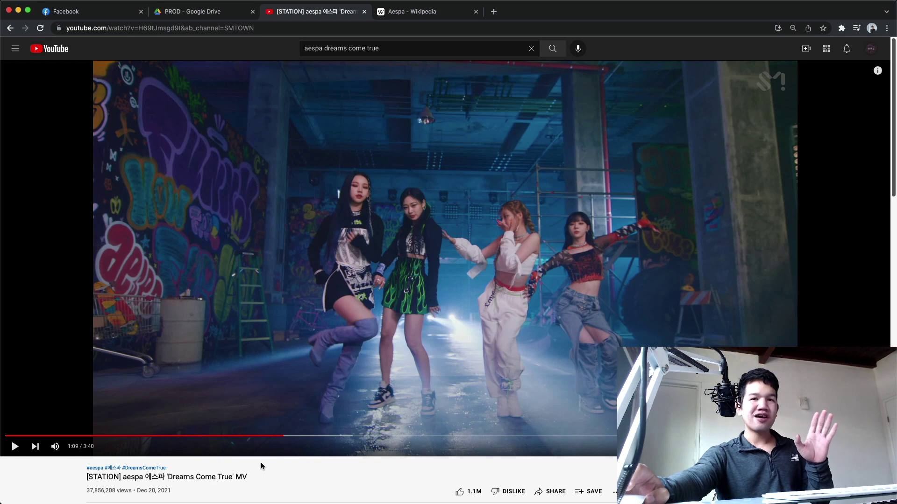
{"action": "key", "text": "Left"}
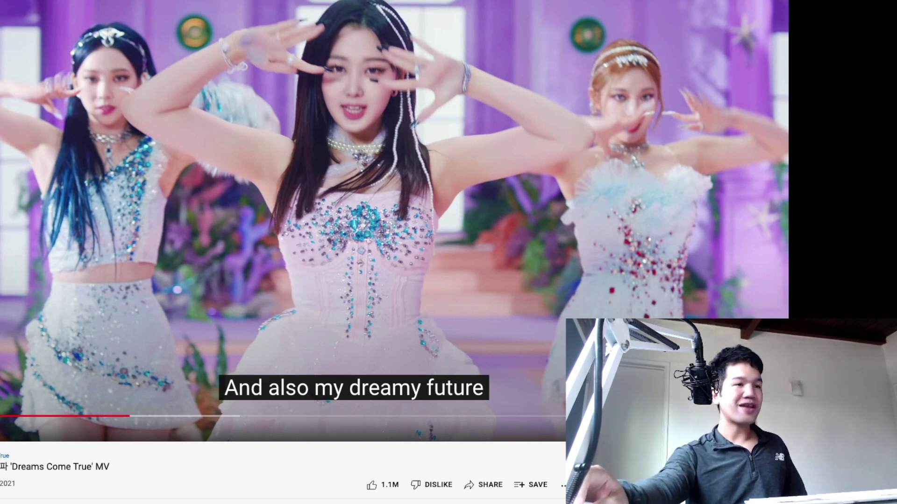
Switch to Ableton Live and open the aespa_dream_come_true_bpm99 project
{"action": "left_click", "coordinate": [477, 495]}
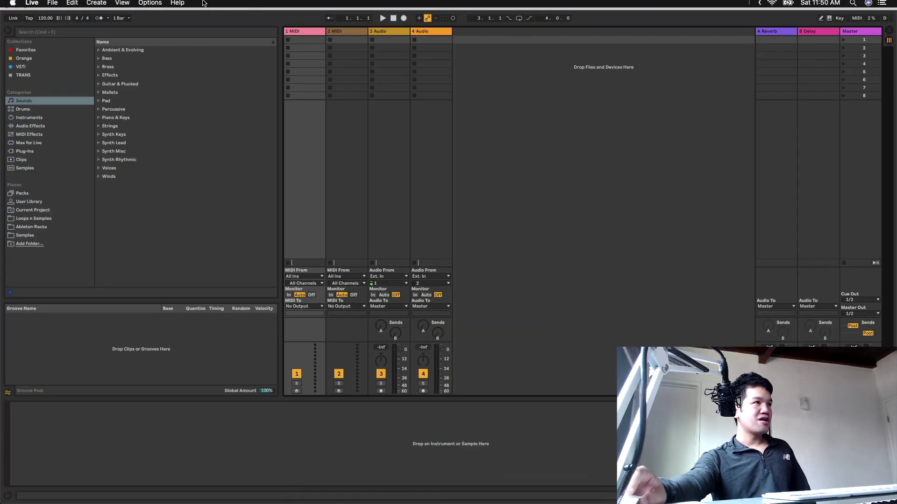
{"action": "left_click", "coordinate": [53, 5]}
{"action": "mouse_move", "coordinate": [75, 32]}
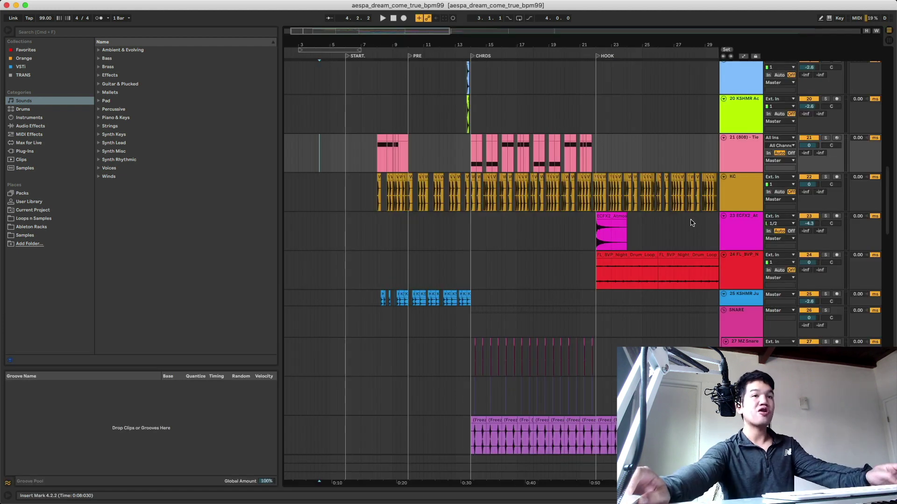
Fold all tracks in the arrangement at once to get a compact overview down to the instrumental reference track
{"action": "left_click", "coordinate": [724, 216], "text": "alt"}
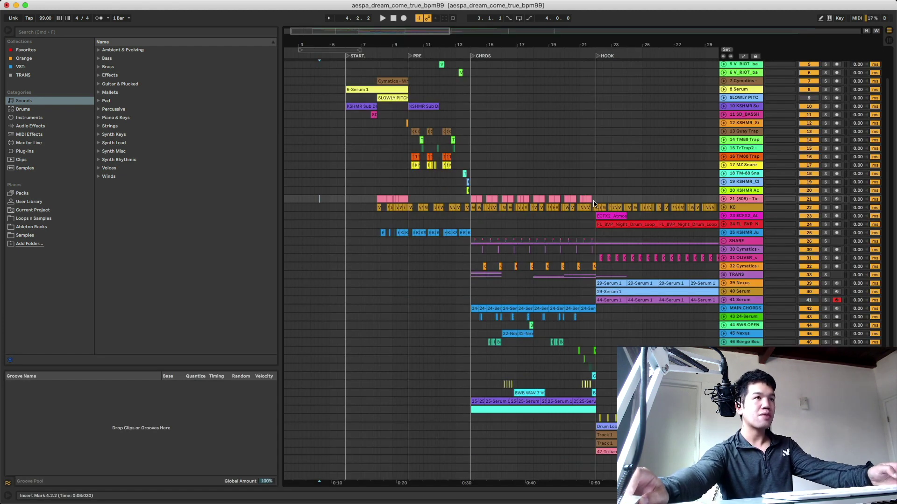
{"action": "scroll", "coordinate": [593, 204], "scroll_direction": "down", "scroll_amount": 4}
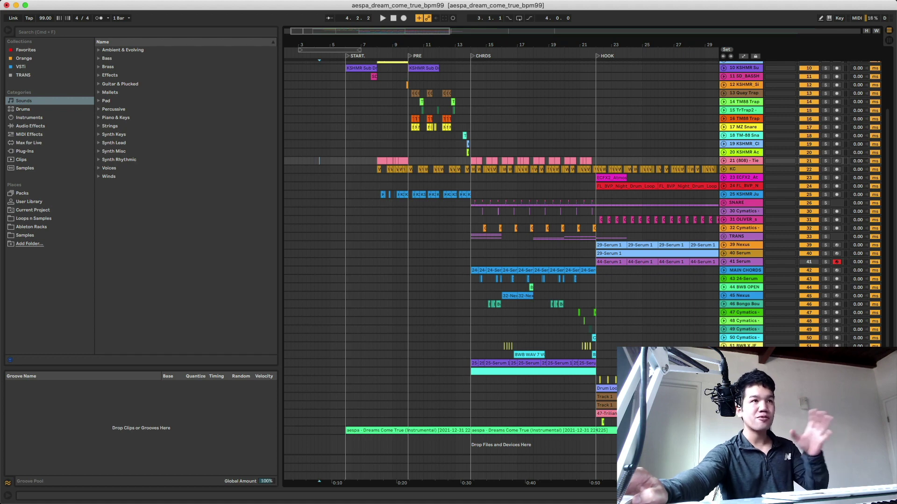
Switch to the browser, search YouTube for "aespa dreams come true instrumental", play the Dreams Come True (Instrumental) video and pause it
{"action": "key", "text": "super+Tab"}
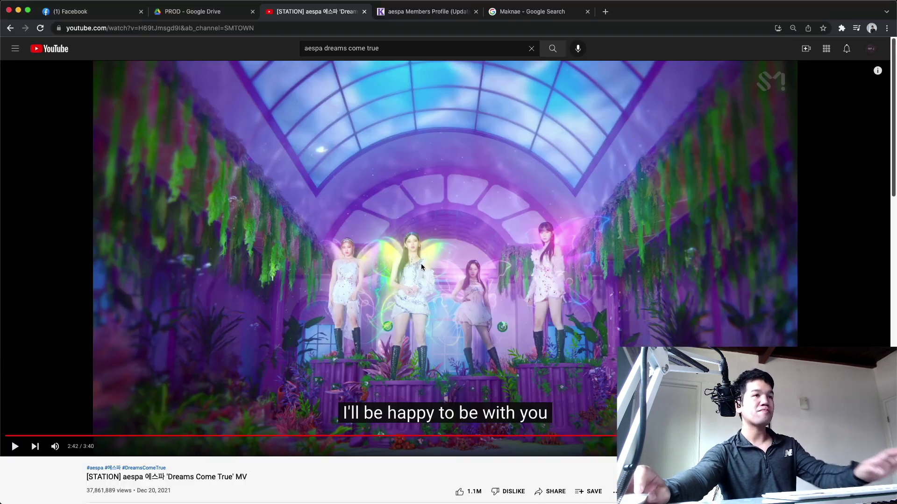
{"action": "left_click", "coordinate": [375, 49]}
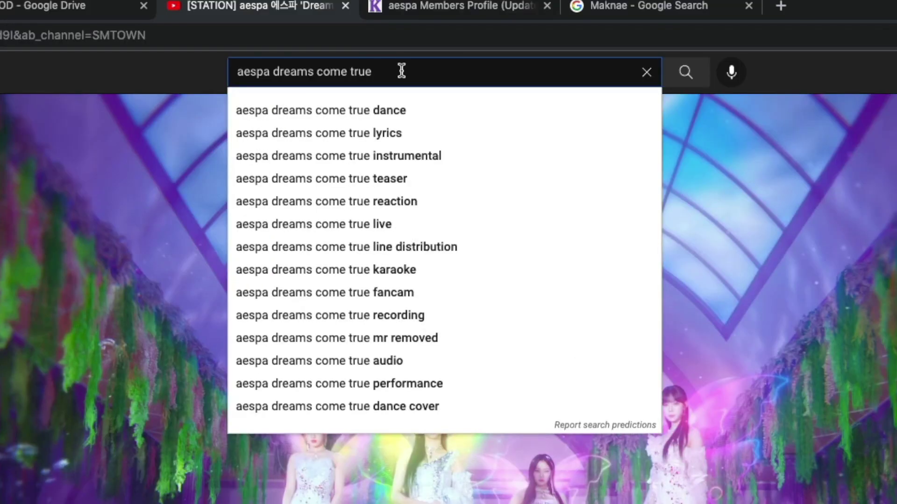
{"action": "type", "text": "in"}
{"action": "left_click", "coordinate": [371, 112]}
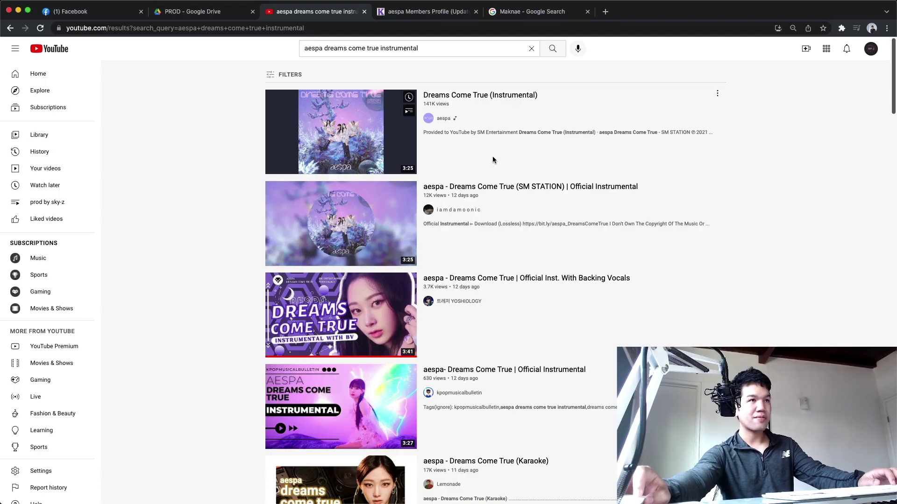
{"action": "left_click", "coordinate": [443, 123]}
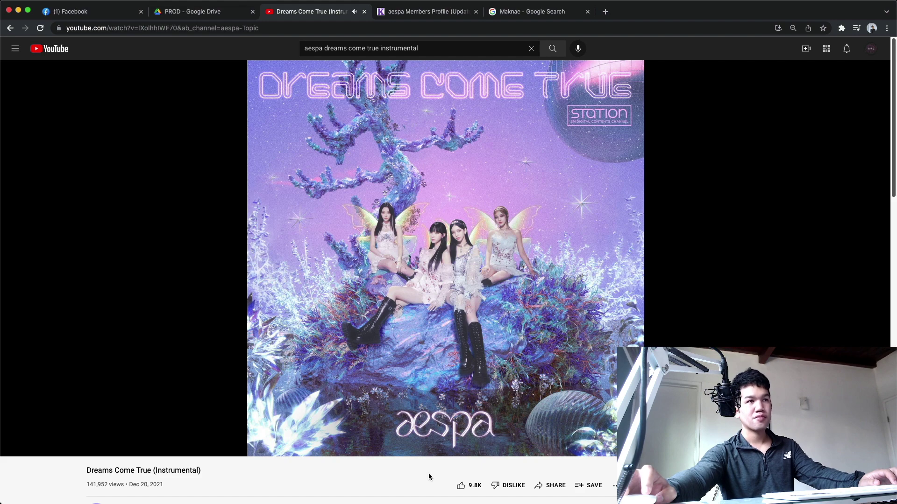
{"action": "key", "text": "space"}
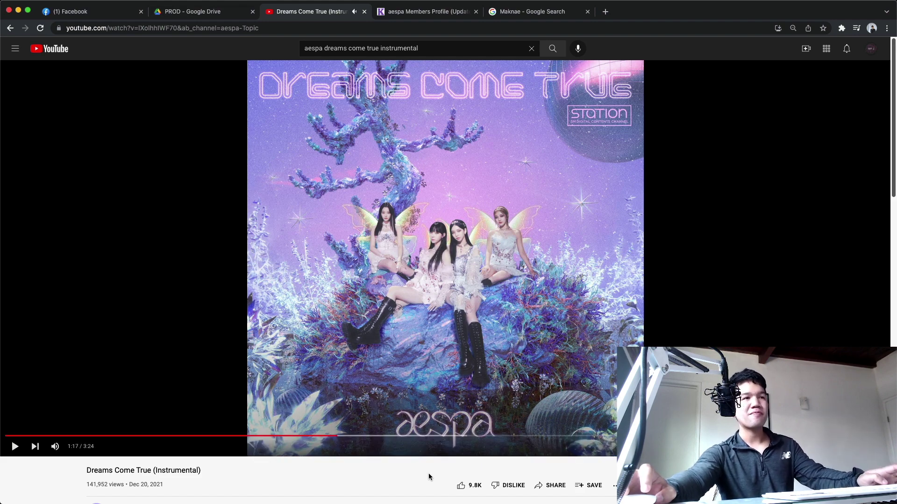
Switch back to Ableton Live, unfold the instrumental reference track and select its clip starting at the START locator
{"action": "key", "text": "super+Tab"}
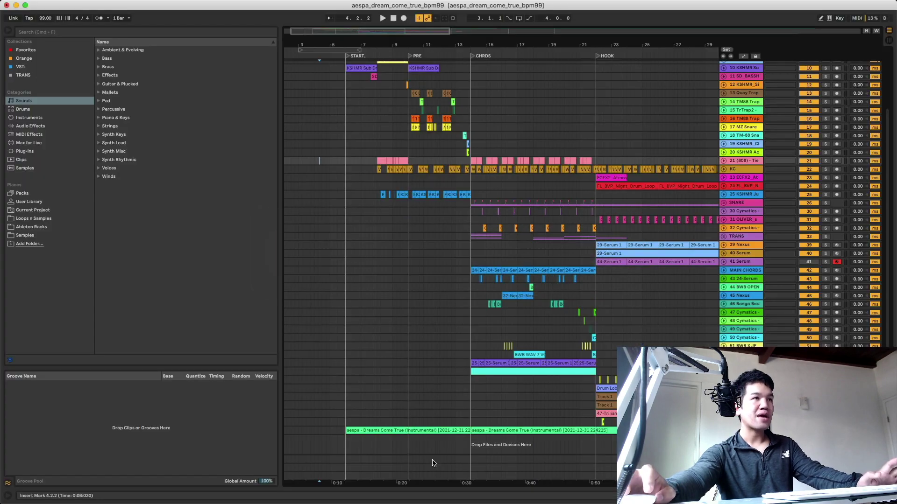
{"action": "left_click", "coordinate": [396, 135]}
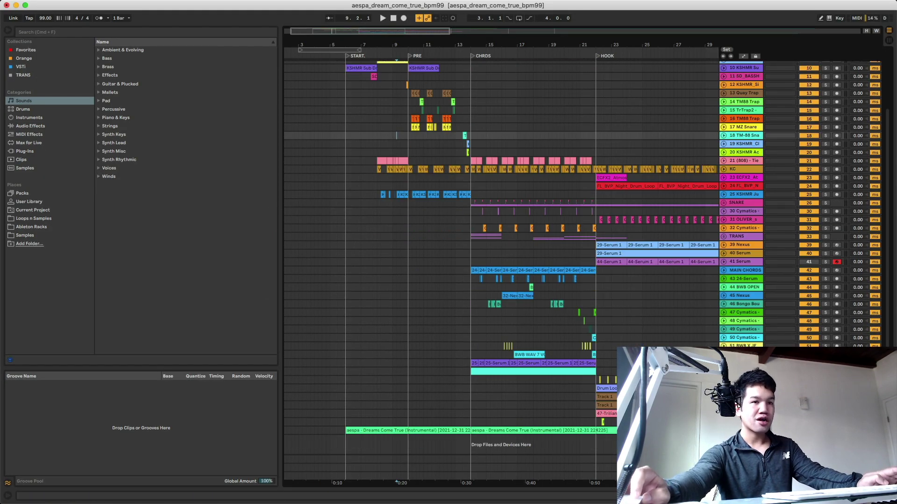
{"action": "left_click", "coordinate": [723, 430]}
{"action": "scroll", "coordinate": [470, 369], "scroll_direction": "up", "scroll_amount": 5}
{"action": "scroll", "coordinate": [472, 368], "scroll_direction": "left", "scroll_amount": 5}
{"action": "scroll", "coordinate": [473, 368], "scroll_direction": "up", "scroll_amount": 3}
{"action": "scroll", "coordinate": [473, 368], "scroll_direction": "left", "scroll_amount": 3}
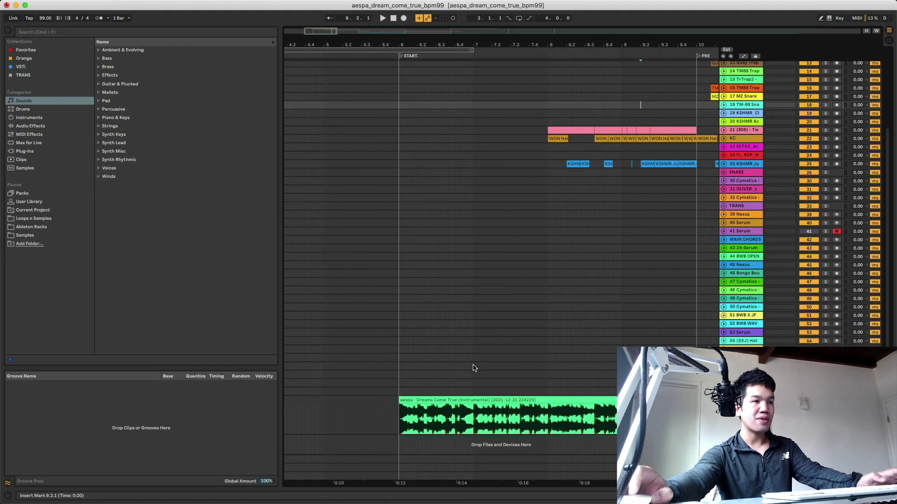
{"action": "left_click", "coordinate": [416, 401]}
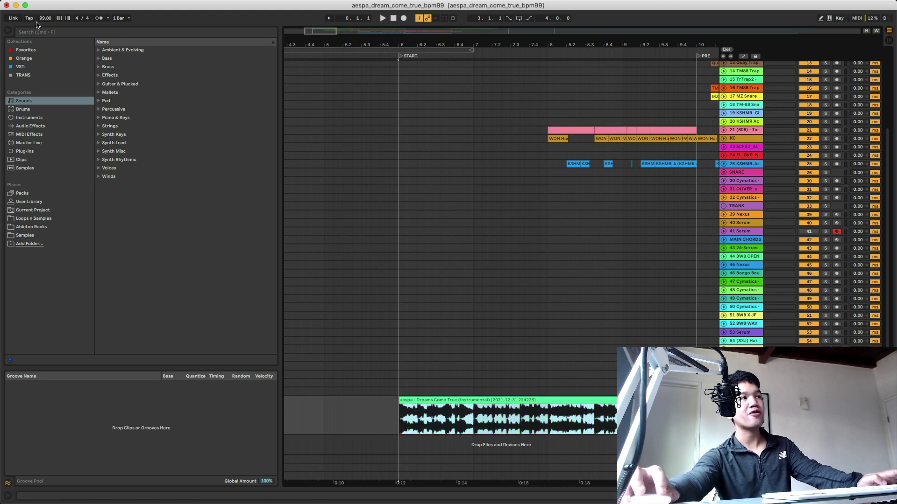
Play the whole remake from the START locator through the PRE, CHRDS and HOOK sections, stopping shortly after CHANGE
{"action": "left_click", "coordinate": [399, 228]}
{"action": "scroll", "coordinate": [399, 226], "scroll_direction": "up", "scroll_amount": 4}
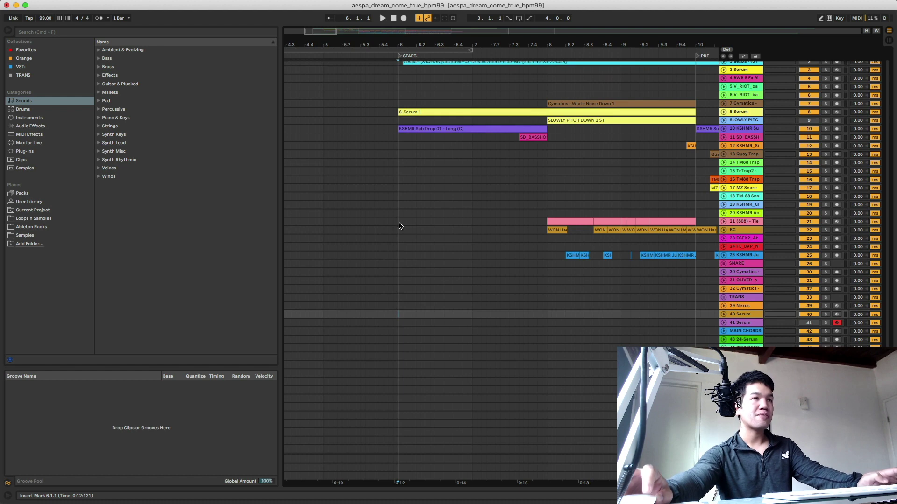
{"action": "scroll", "coordinate": [452, 246], "scroll_direction": "down", "scroll_amount": 4}
{"action": "scroll", "coordinate": [472, 248], "scroll_direction": "down", "scroll_amount": 3}
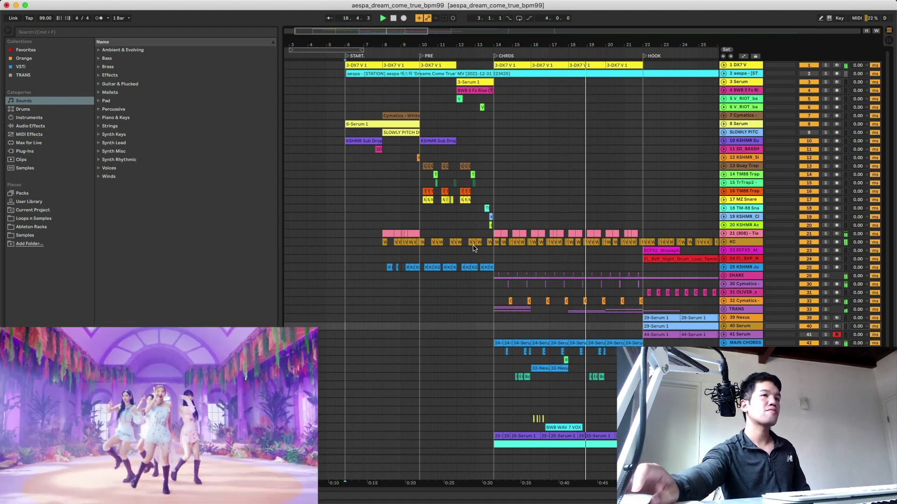
{"action": "scroll", "coordinate": [474, 248], "scroll_direction": "right", "scroll_amount": 3}
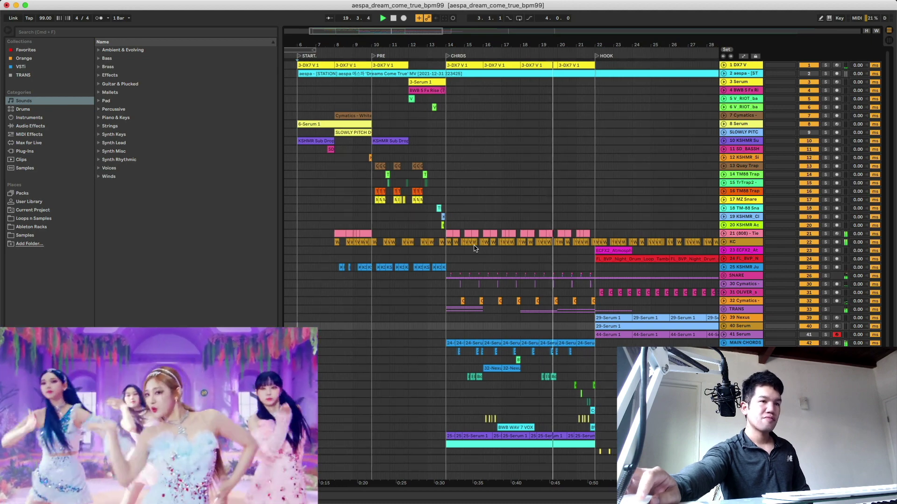
{"action": "scroll", "coordinate": [474, 249], "scroll_direction": "right", "scroll_amount": 1}
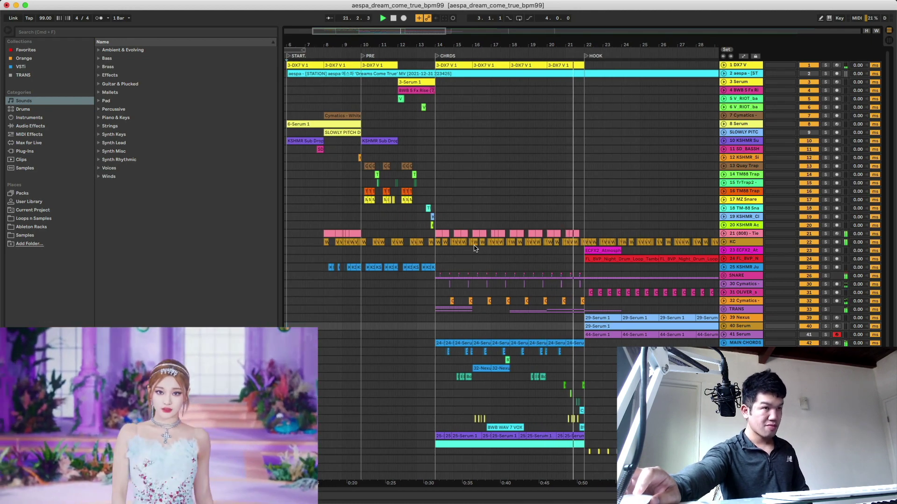
{"action": "scroll", "coordinate": [474, 248], "scroll_direction": "right", "scroll_amount": 2}
{"action": "scroll", "coordinate": [474, 248], "scroll_direction": "right", "scroll_amount": 3}
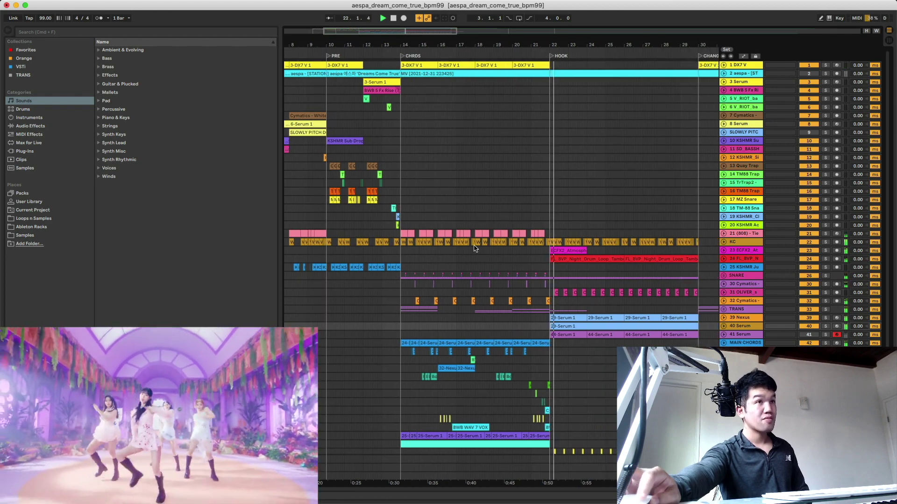
{"action": "scroll", "coordinate": [562, 262], "scroll_direction": "down", "scroll_amount": 5}
{"action": "scroll", "coordinate": [563, 268], "scroll_direction": "right", "scroll_amount": 3}
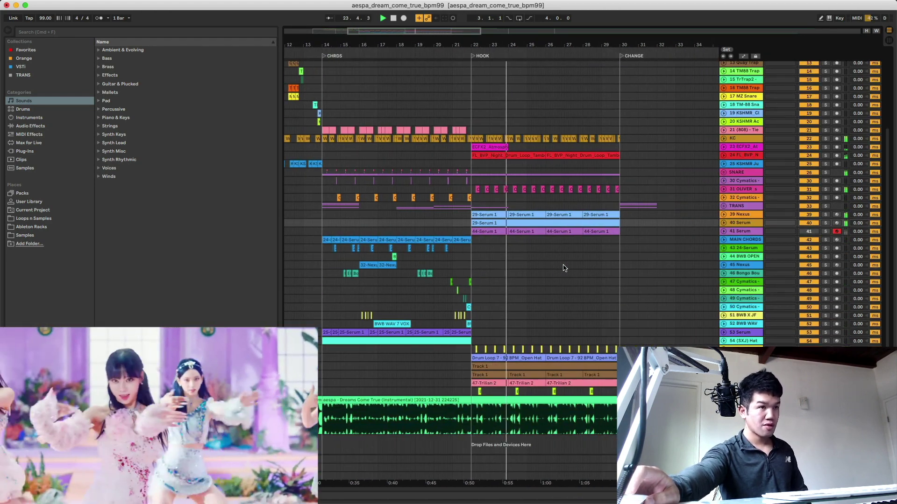
{"action": "scroll", "coordinate": [563, 268], "scroll_direction": "up", "scroll_amount": 1}
{"action": "scroll", "coordinate": [563, 267], "scroll_direction": "left", "scroll_amount": 2}
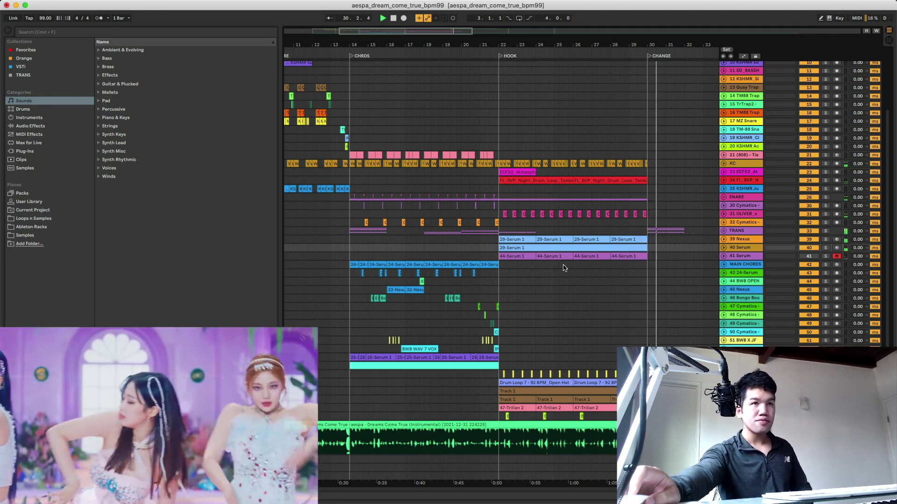
{"action": "key", "text": "space"}
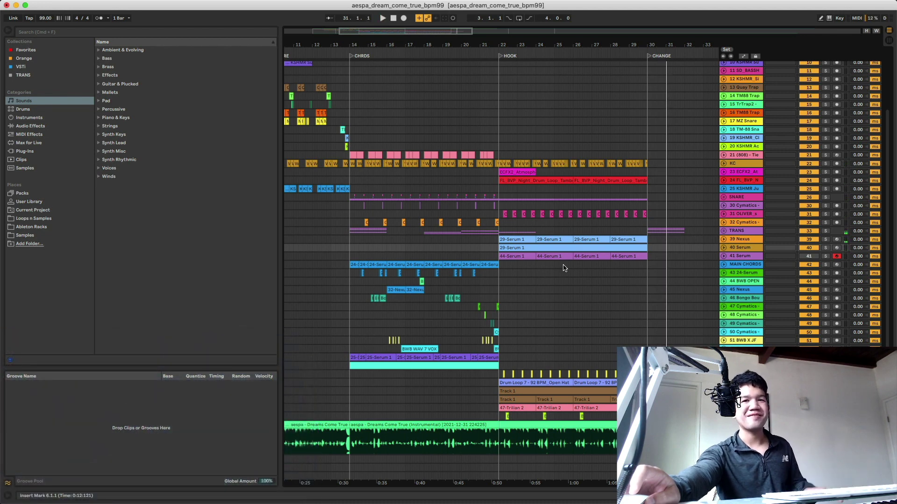
Place the insert marker at bar 8 in the START section and fold all arrangement tracks
{"action": "scroll", "coordinate": [551, 215], "scroll_direction": "up", "scroll_amount": 5}
{"action": "scroll", "coordinate": [551, 215], "scroll_direction": "left", "scroll_amount": 5}
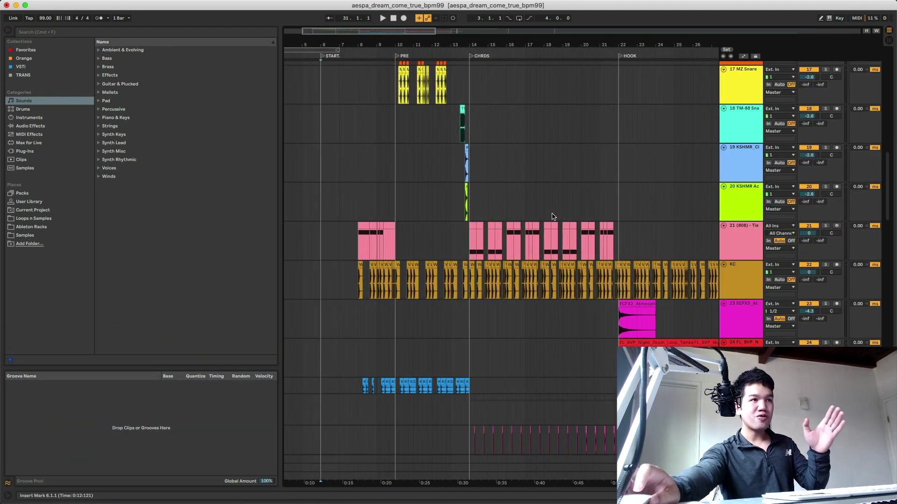
{"action": "left_click", "coordinate": [355, 154]}
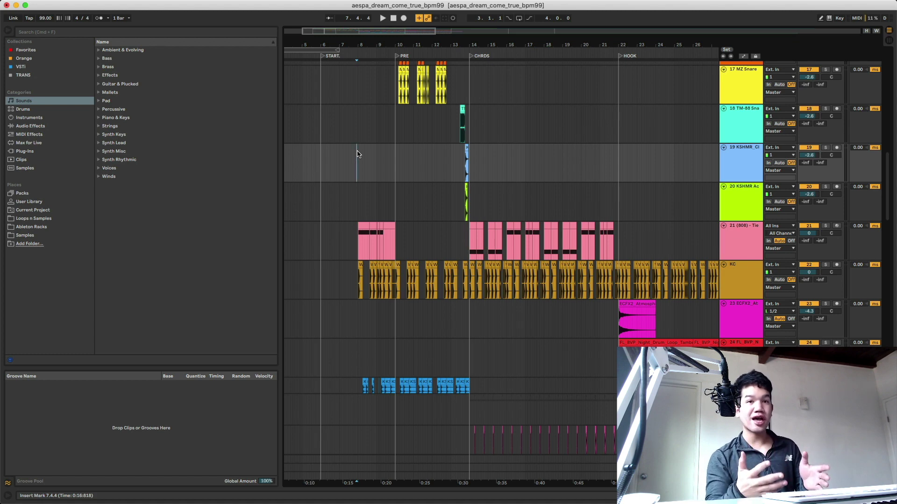
{"action": "scroll", "coordinate": [357, 153], "scroll_direction": "up", "scroll_amount": 5}
{"action": "scroll", "coordinate": [358, 152], "scroll_direction": "down", "scroll_amount": 2}
{"action": "left_click", "coordinate": [357, 152]}
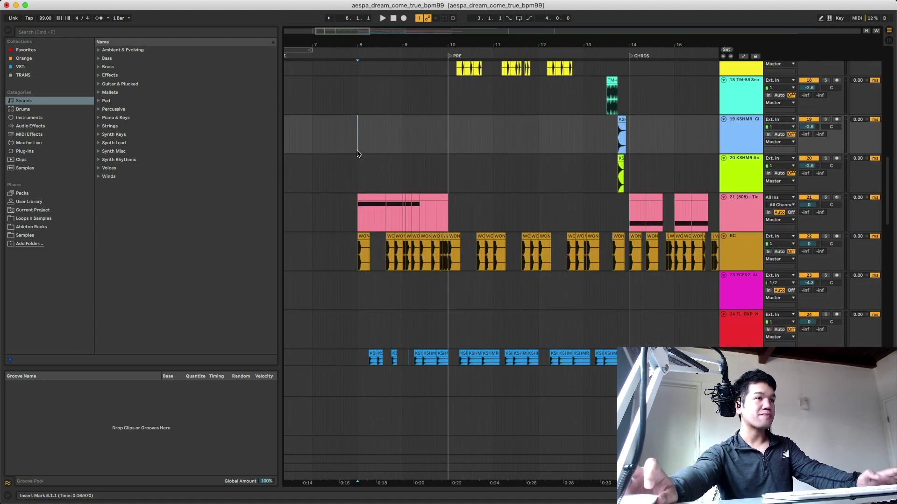
{"action": "scroll", "coordinate": [406, 190], "scroll_direction": "down", "scroll_amount": 13}
{"action": "scroll", "coordinate": [406, 190], "scroll_direction": "up", "scroll_amount": 14}
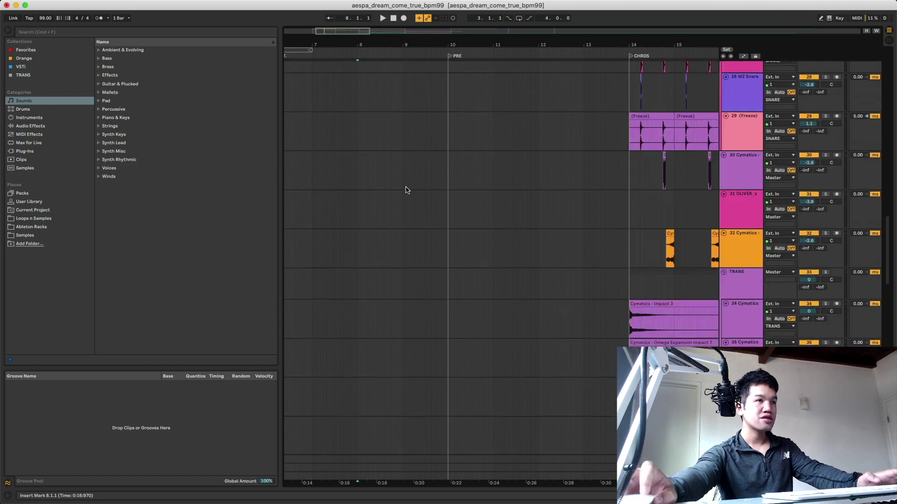
{"action": "left_click", "coordinate": [724, 246], "text": "alt"}
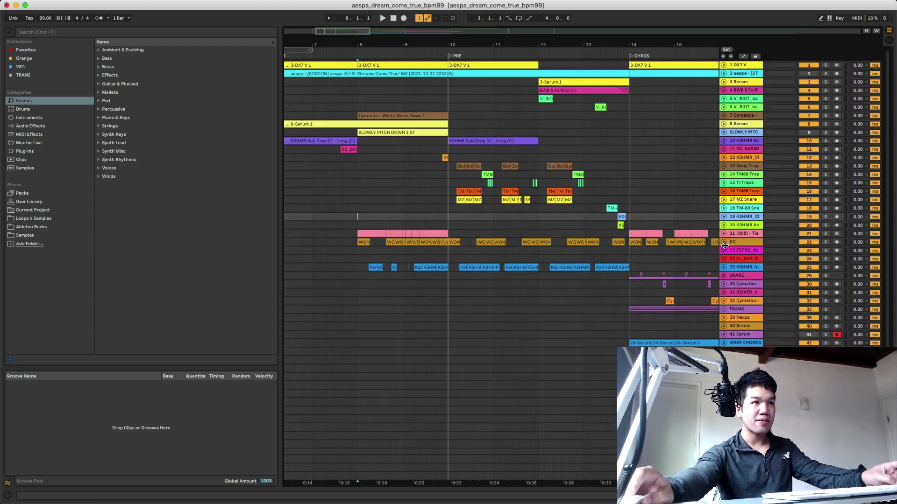
Play from bar 8, restart at the START locator, and unfold and solo the 8 Serum track
{"action": "key", "text": "space"}
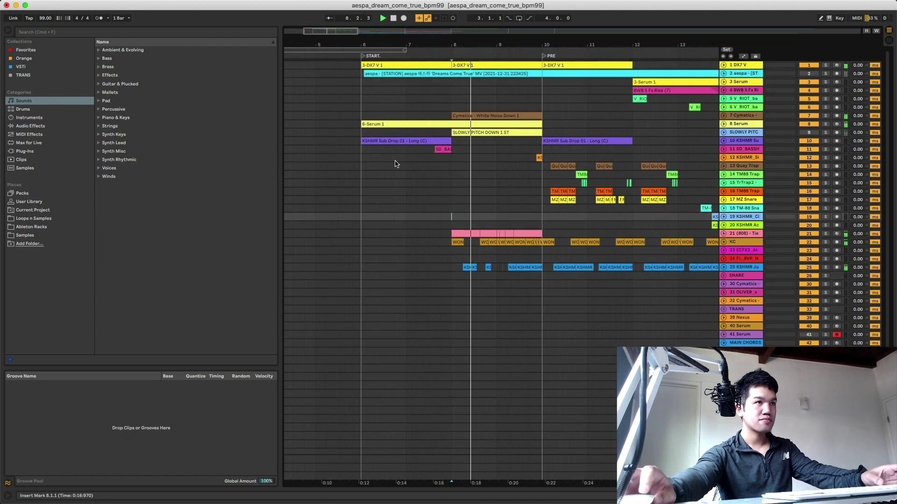
{"action": "left_click", "coordinate": [360, 158]}
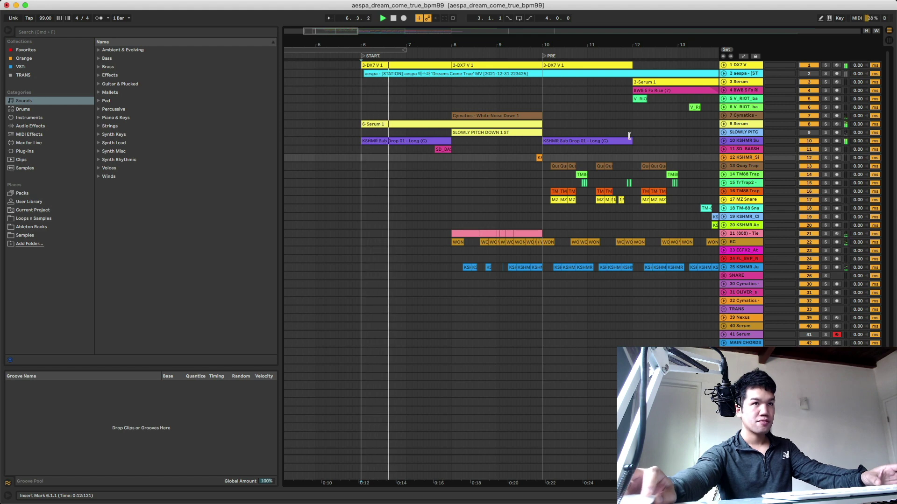
{"action": "left_click", "coordinate": [723, 124]}
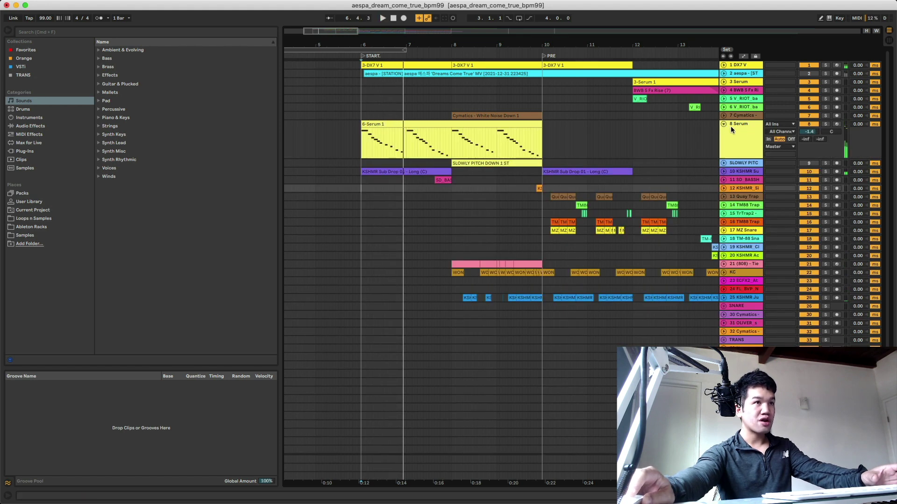
{"action": "left_click", "coordinate": [825, 124]}
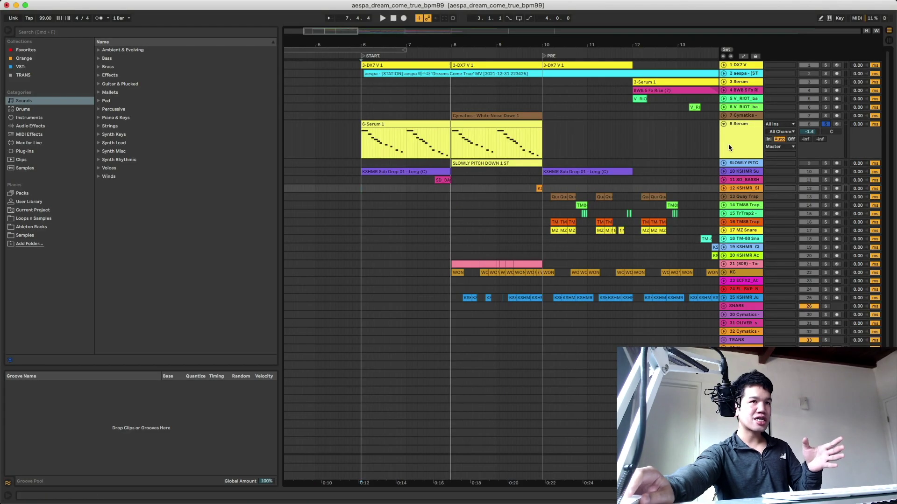
Open the Serum plug-in of the 8 Serum track, listen to the soloed part, and hide the plug-in window
{"action": "double_click", "coordinate": [736, 146]}
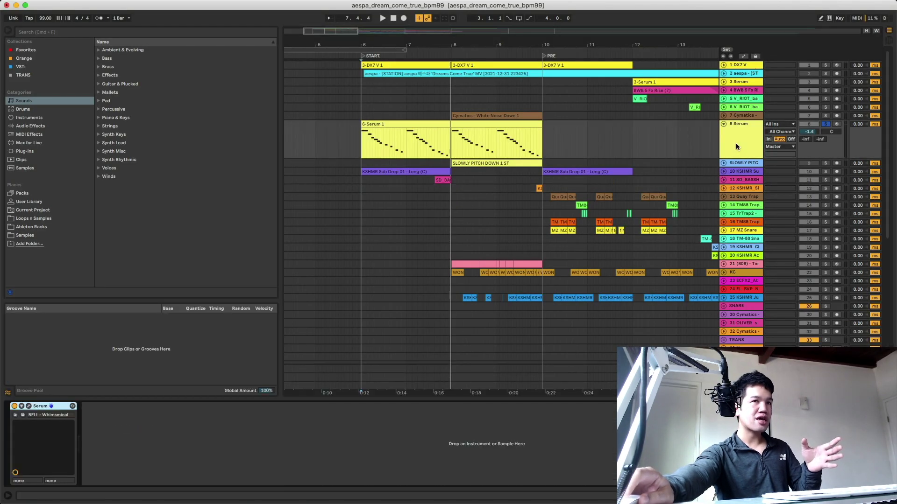
{"action": "left_click", "coordinate": [30, 406]}
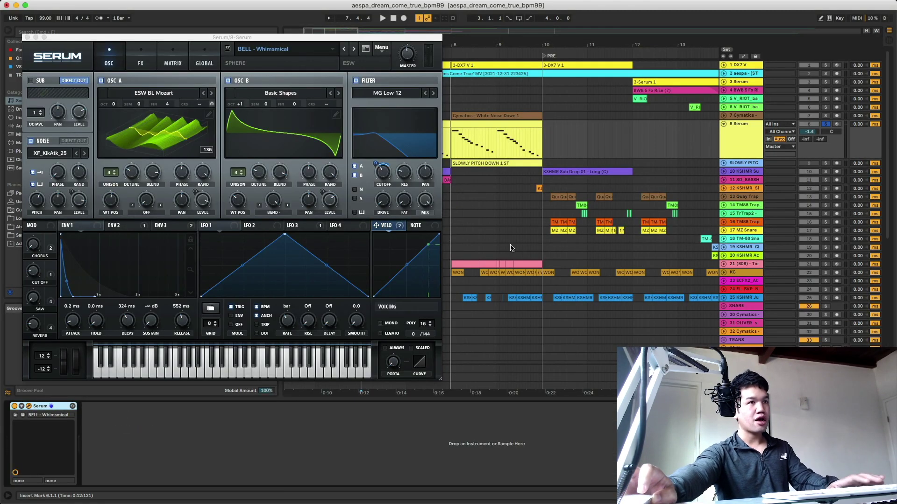
{"action": "key", "text": "space"}
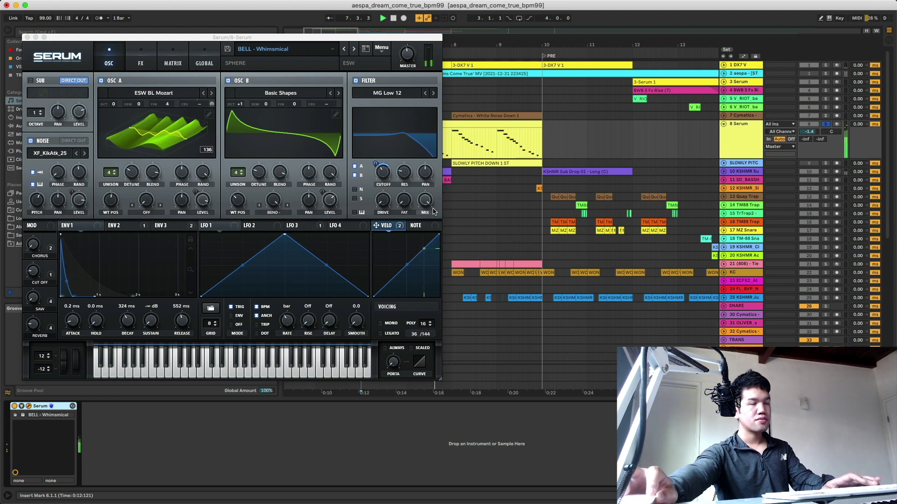
{"action": "key", "text": "super+alt+p"}
{"action": "left_click", "coordinate": [367, 124]}
{"action": "key", "text": "space"}
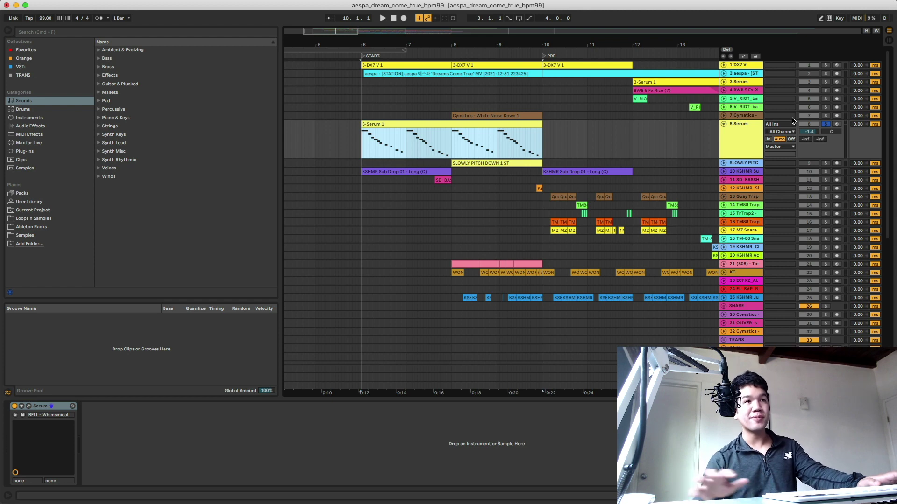
Open the 6-Serum 1 clip in the note editor, select the descending notes, show their velocities and close the clip view
{"action": "double_click", "coordinate": [511, 126]}
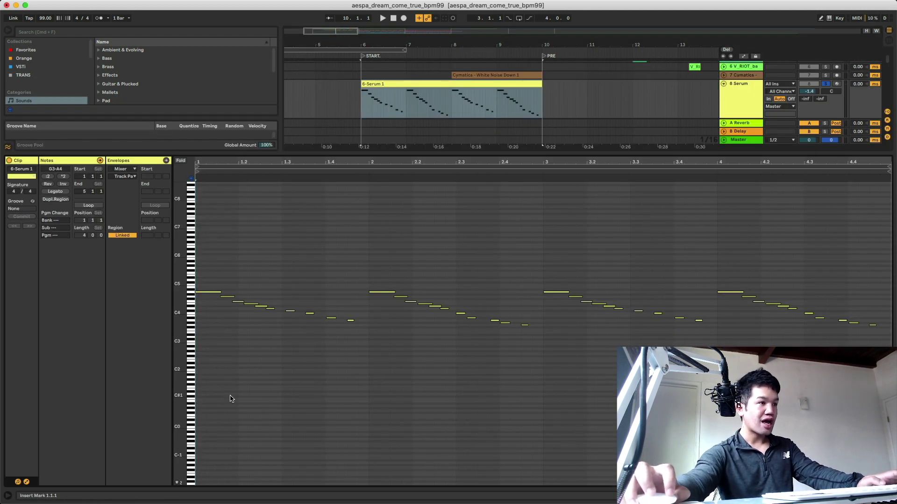
{"action": "left_click_drag", "start_coordinate": [216, 385], "coordinate": [731, 269]}
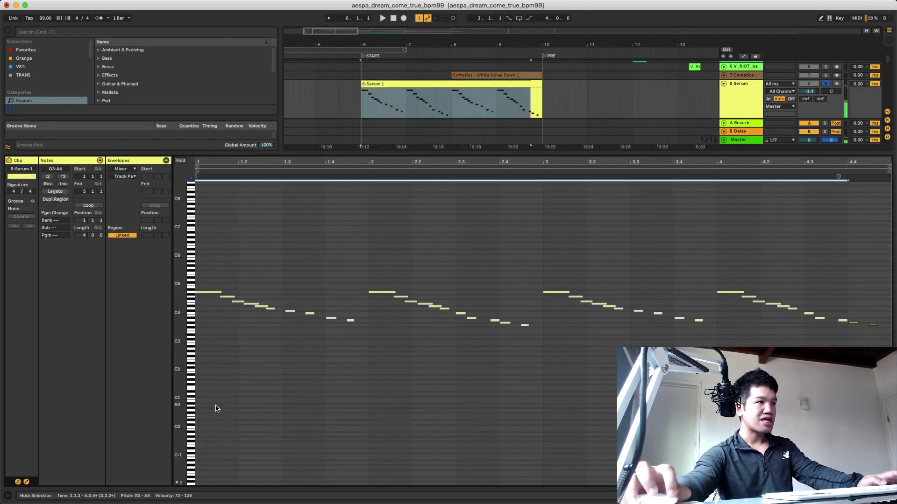
{"action": "left_click", "coordinate": [177, 483]}
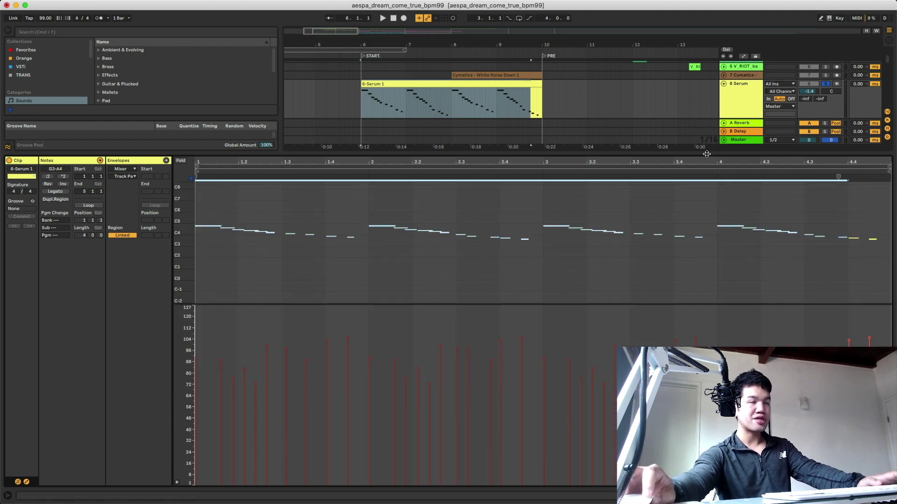
{"action": "key", "text": "alt+super+l"}
Solo the 10 KSHMR Sub Drop track together with the 8 Serum track
{"action": "scroll", "coordinate": [490, 152], "scroll_direction": "up", "scroll_amount": 3}
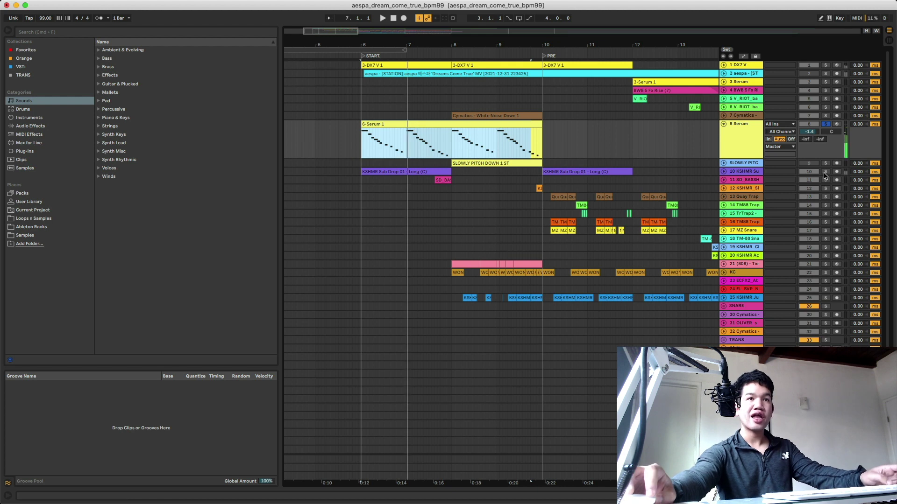
{"action": "left_click", "coordinate": [826, 175]}
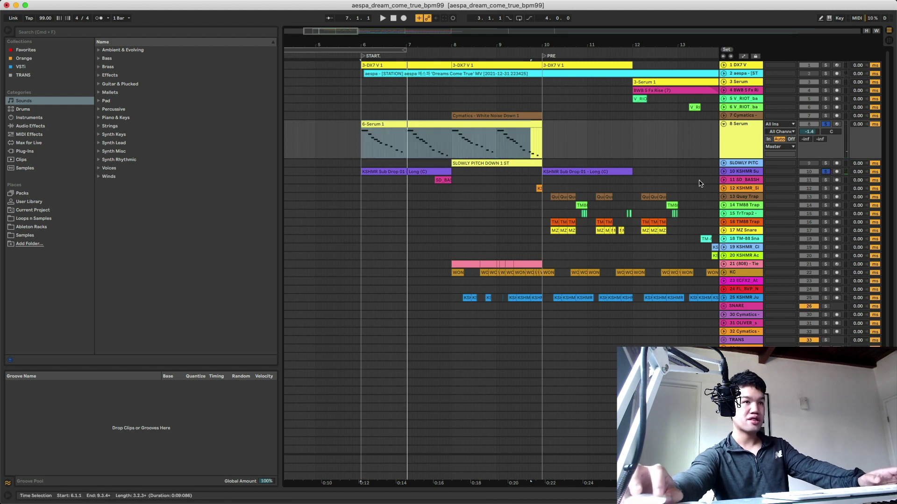
Unfold the 10 KSHMR Sub Drop track and play it with the soloed 8 Serum track from the START locator
{"action": "left_click", "coordinate": [724, 171]}
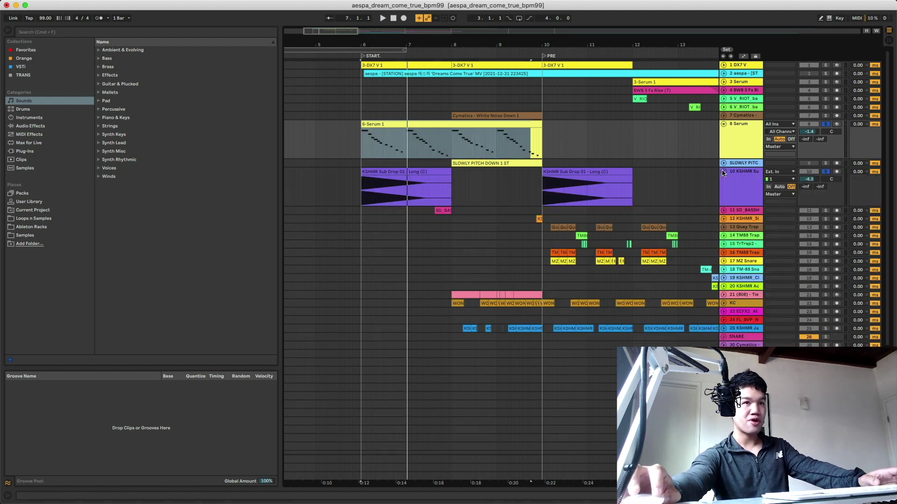
{"action": "left_click", "coordinate": [363, 201]}
{"action": "key", "text": "space"}
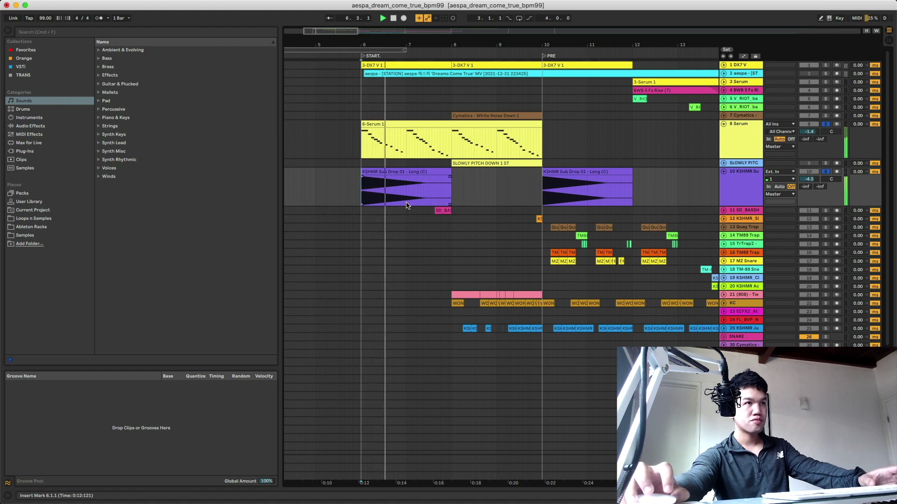
Solo and unfold the KC kick track and track 23, and play from bar 8
{"action": "scroll", "coordinate": [420, 205], "scroll_direction": "down", "scroll_amount": 3}
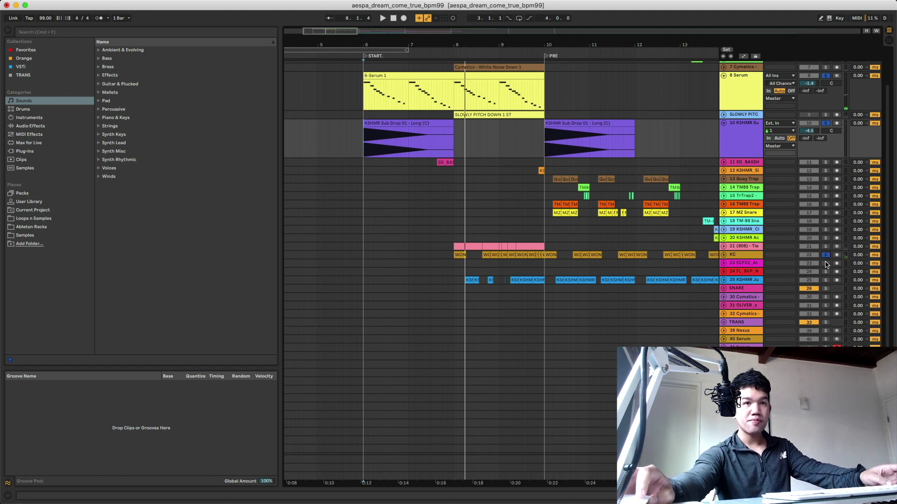
{"action": "left_click", "coordinate": [723, 263]}
{"action": "left_click", "coordinate": [724, 255]}
{"action": "left_click", "coordinate": [453, 239]}
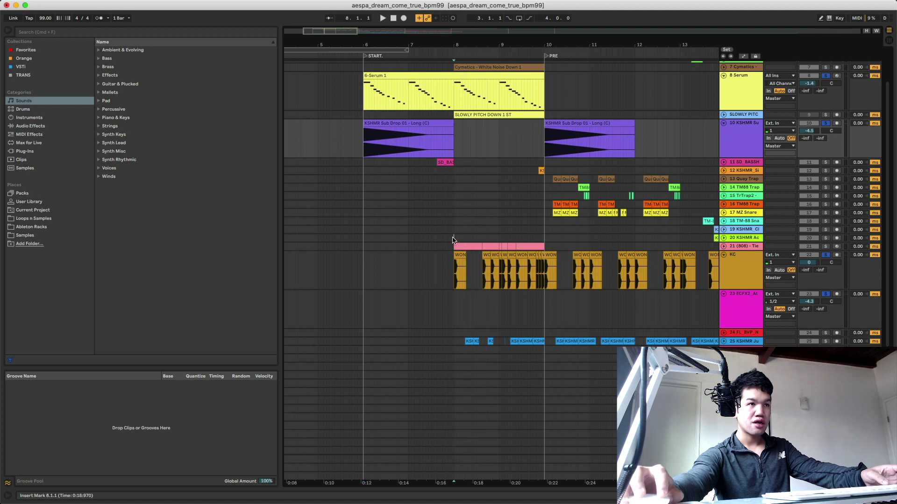
{"action": "key", "text": "space"}
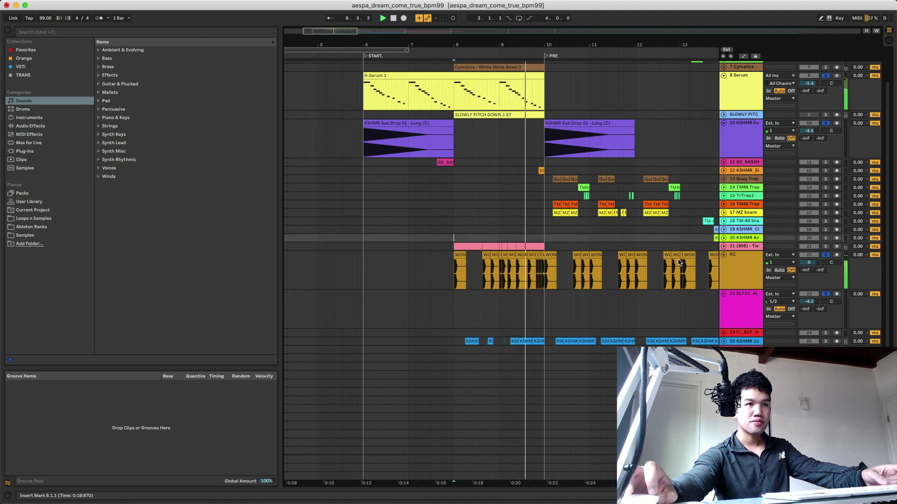
Add the 25 KSHMR Jungle Clap track to the solo, unfold it, and listen from bar 8 through the PRE section's start
{"action": "scroll", "coordinate": [748, 290], "scroll_direction": "down", "scroll_amount": 2}
{"action": "key", "text": "space"}
{"action": "key", "text": "space"}
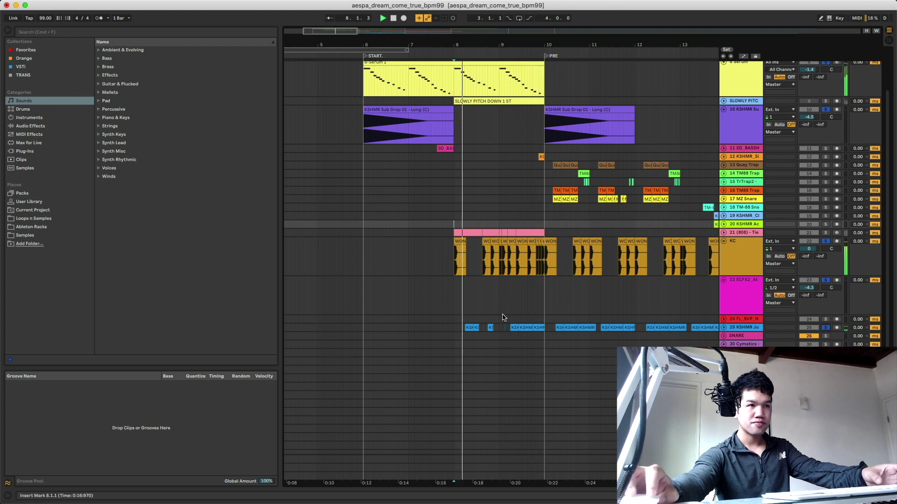
{"action": "left_click", "coordinate": [723, 328]}
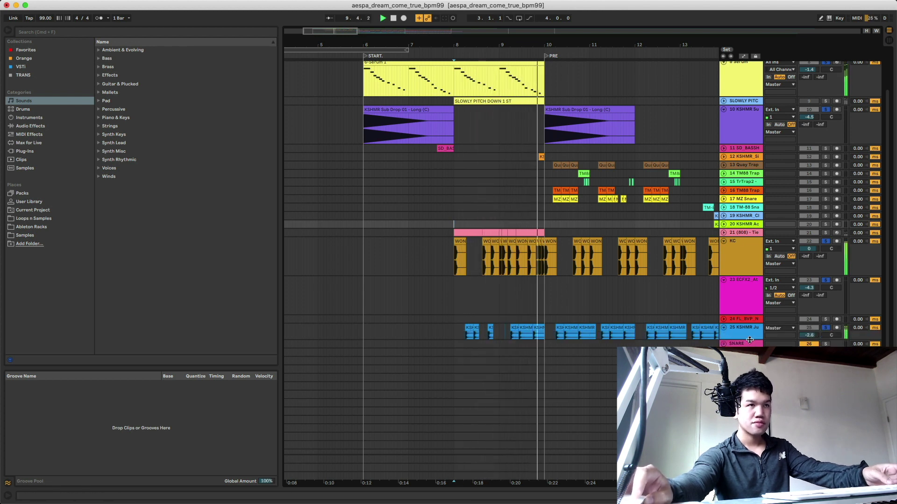
{"action": "scroll", "coordinate": [598, 289], "scroll_direction": "down", "scroll_amount": 2}
{"action": "scroll", "coordinate": [597, 289], "scroll_direction": "down", "scroll_amount": 2}
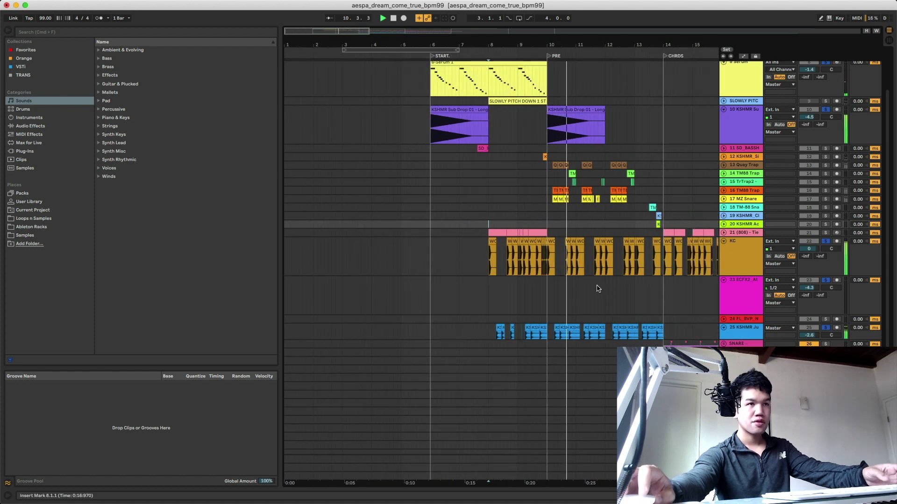
{"action": "scroll", "coordinate": [598, 288], "scroll_direction": "up", "scroll_amount": 5}
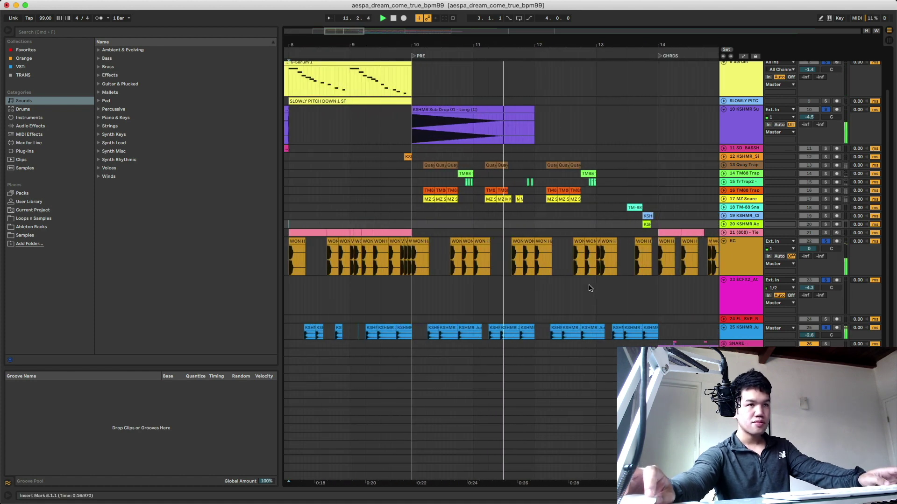
{"action": "key", "text": "space"}
{"action": "scroll", "coordinate": [560, 282], "scroll_direction": "left", "scroll_amount": 2}
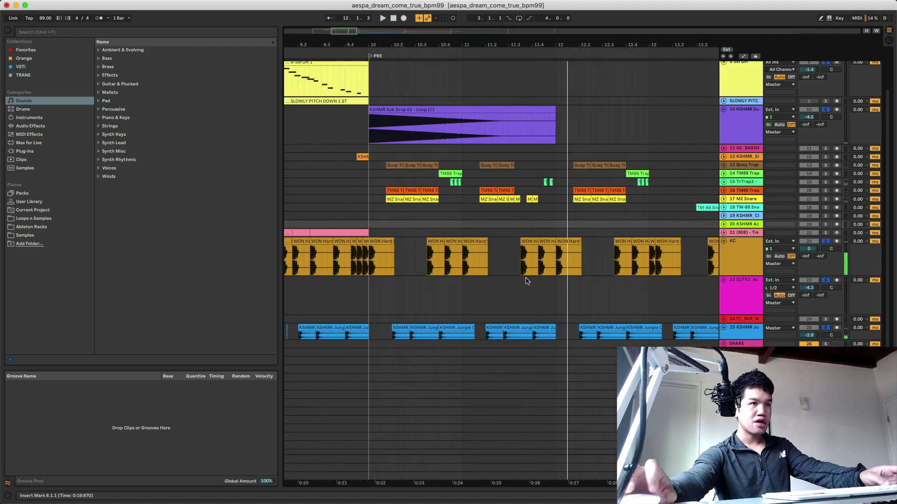
Zoom in on the kick and clap clips around bar 11 and enlarge the 25 KSHMR Jungle Clap track's height
{"action": "scroll", "coordinate": [455, 253], "scroll_direction": "up", "scroll_amount": 5}
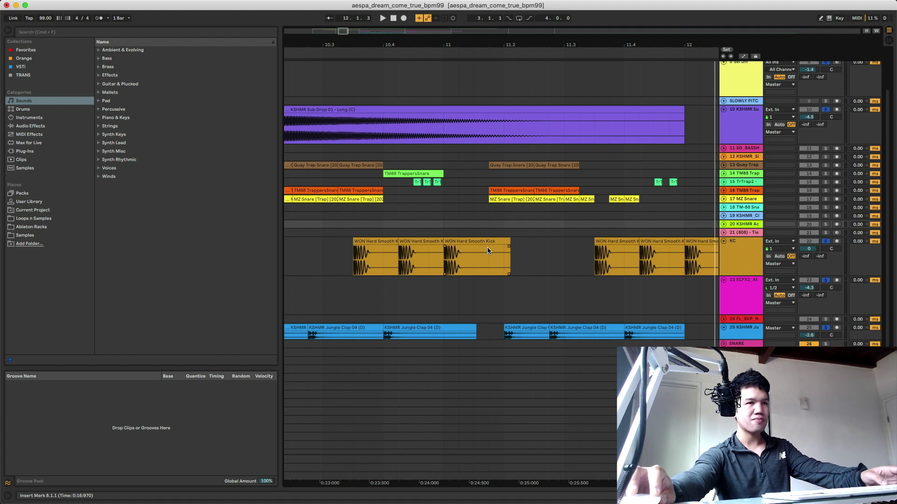
{"action": "left_click", "coordinate": [728, 337]}
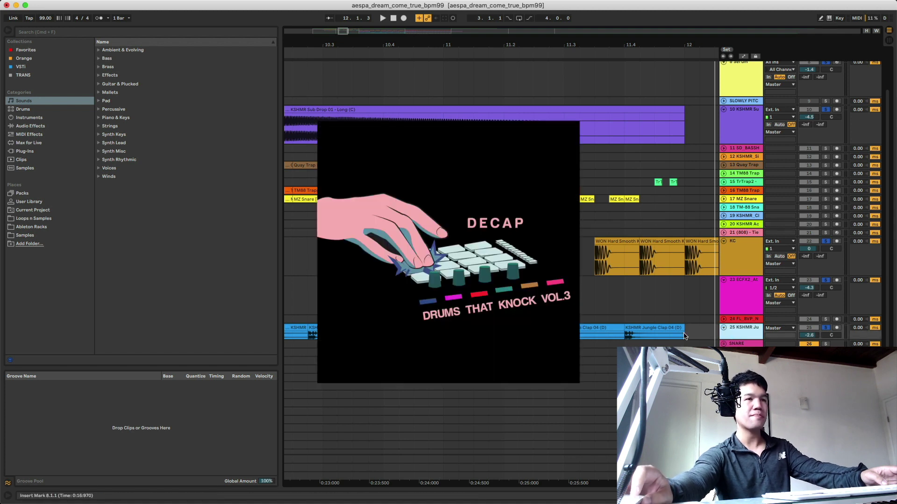
{"action": "left_click_drag", "start_coordinate": [749, 338], "coordinate": [749, 376]}
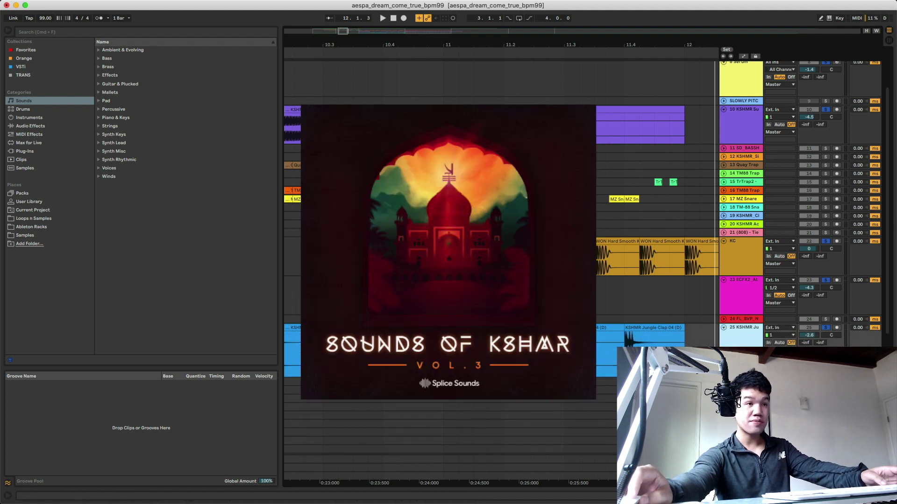
Clear all track solos and play the full mix from 10.2.2 in the PRE section
{"action": "key", "text": "space"}
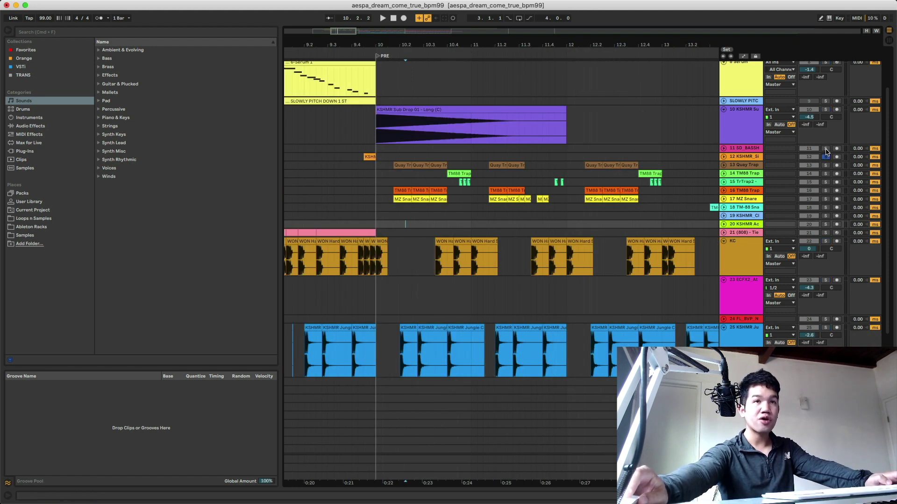
{"action": "left_click", "coordinate": [825, 157]}
{"action": "key", "text": "space"}
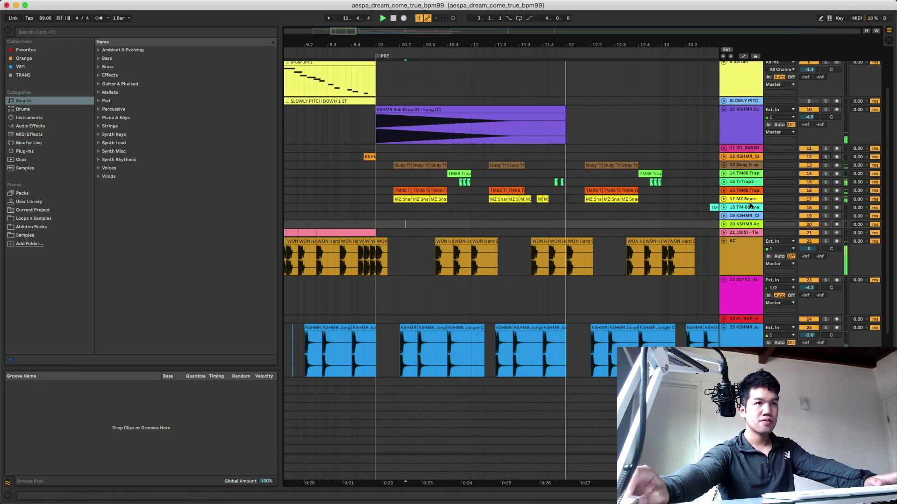
{"action": "scroll", "coordinate": [750, 204], "scroll_direction": "up", "scroll_amount": 3}
{"action": "scroll", "coordinate": [704, 218], "scroll_direction": "down", "scroll_amount": 5}
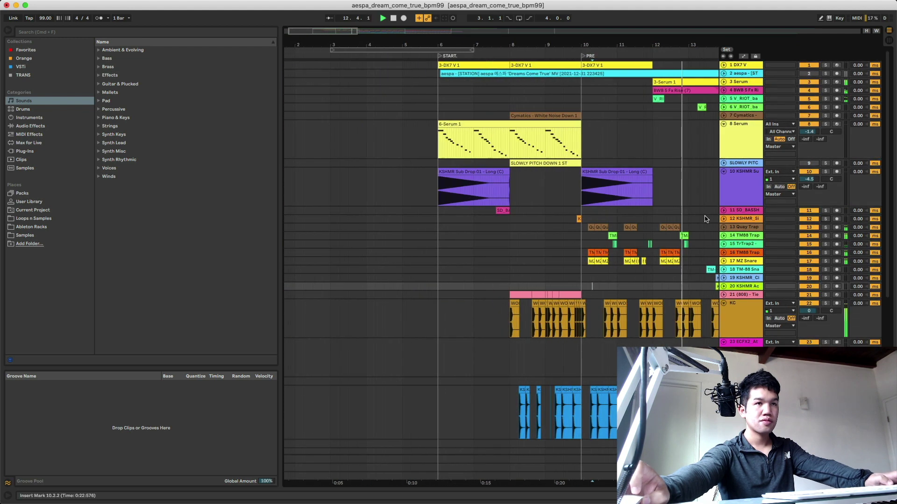
Replay the full mix from 8.1.2 into the PRE section and stop playback
{"action": "scroll", "coordinate": [705, 219], "scroll_direction": "right", "scroll_amount": 3}
{"action": "left_click", "coordinate": [396, 252]}
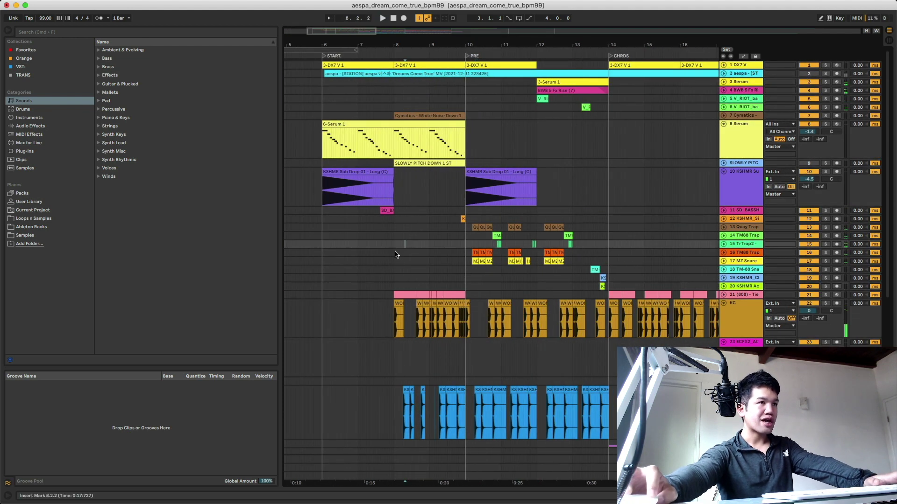
{"action": "key", "text": "space"}
{"action": "key", "text": "space"}
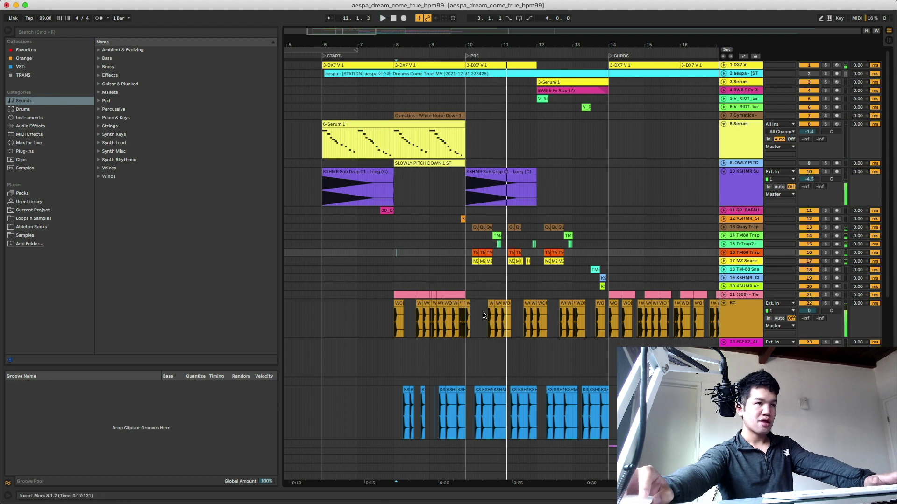
Solo the KC kick and 25 KSHMR Jungle Clap tracks and play them from within bar 9
{"action": "scroll", "coordinate": [468, 338], "scroll_direction": "down", "scroll_amount": 5}
{"action": "key", "text": "space"}
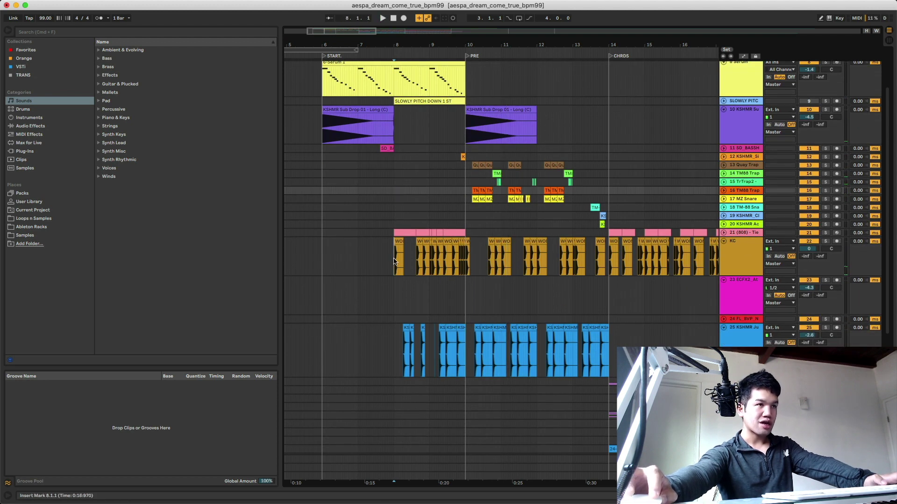
{"action": "left_click", "coordinate": [394, 262]}
{"action": "left_click", "coordinate": [491, 355]}
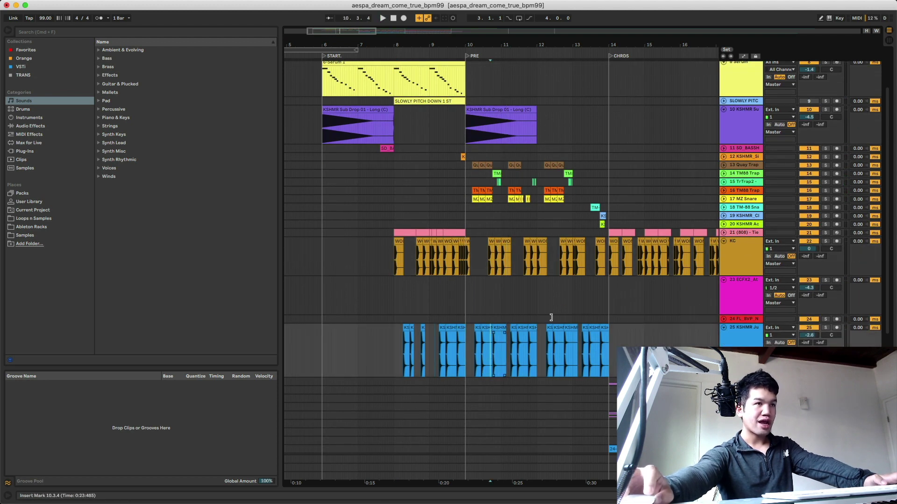
{"action": "left_click", "coordinate": [825, 242]}
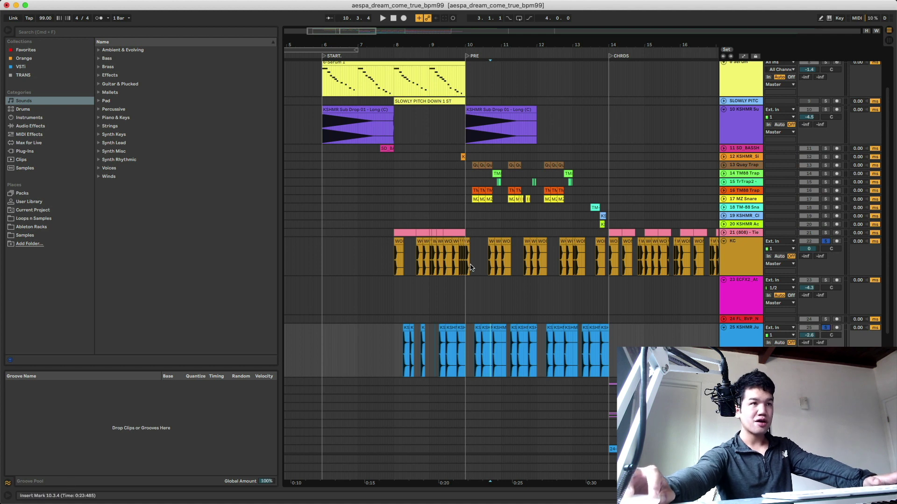
{"action": "left_click", "coordinate": [451, 266]}
{"action": "key", "text": "space"}
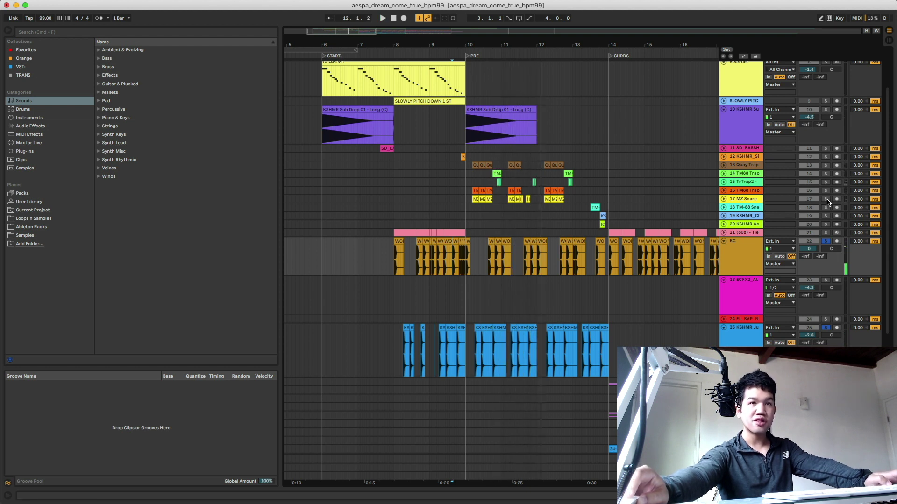
Add tracks 12 to 20 to the solo and play the PRE section from 10.1.3
{"action": "left_click", "coordinate": [826, 158]}
{"action": "left_click", "coordinate": [470, 157]}
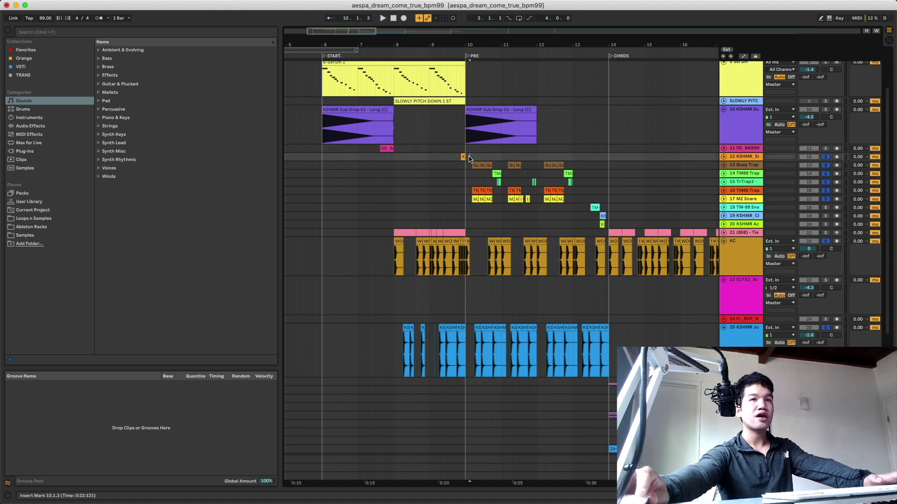
{"action": "key", "text": "space"}
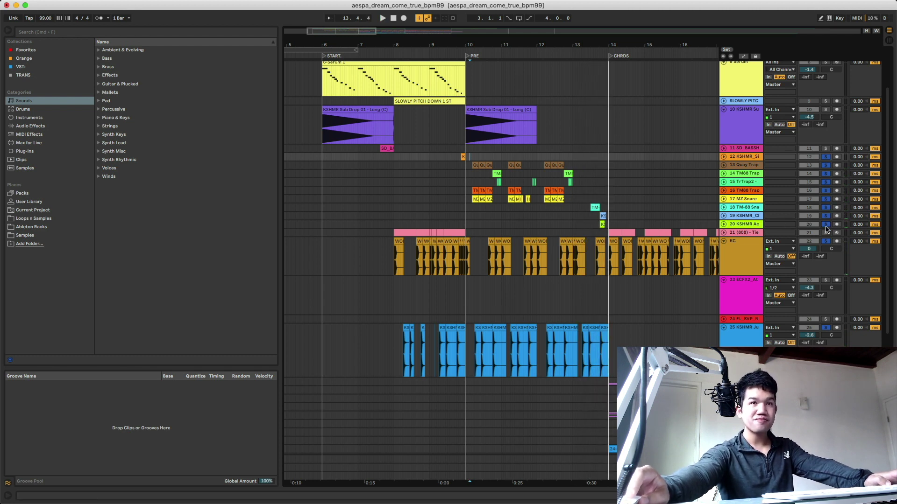
Play the soloed percussion from 13.2.4 into the CHRDS section and stop
{"action": "left_click", "coordinate": [588, 190]}
{"action": "key", "text": "space"}
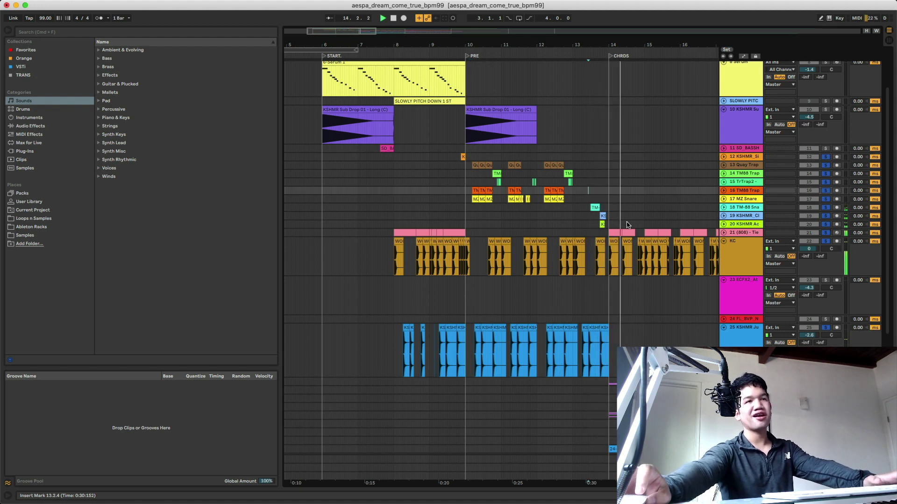
{"action": "key", "text": "space"}
Highlight the kick and clap clips from bar 8 to 10, select the PRE percussion from bar 10 to 14, and play it
{"action": "left_click", "coordinate": [455, 138]}
{"action": "scroll", "coordinate": [476, 318], "scroll_direction": "up", "scroll_amount": 3}
{"action": "scroll", "coordinate": [476, 318], "scroll_direction": "up", "scroll_amount": 4}
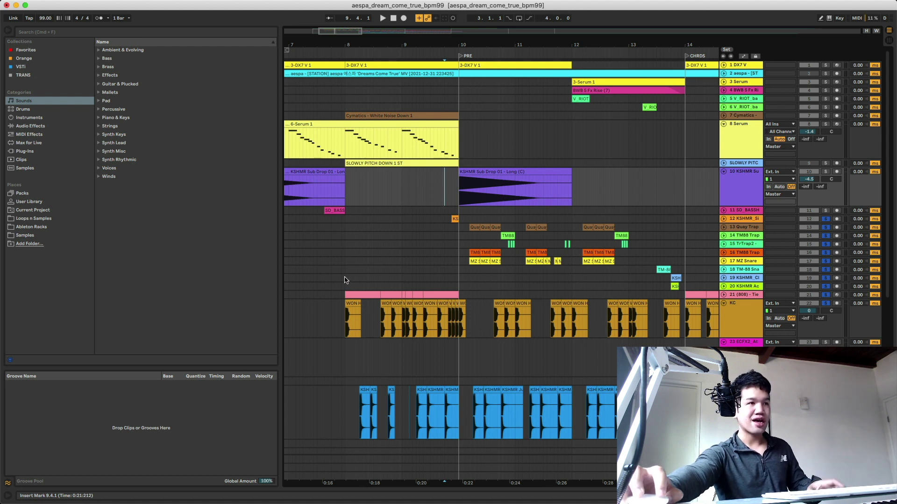
{"action": "left_click_drag", "start_coordinate": [344, 280], "coordinate": [462, 400]}
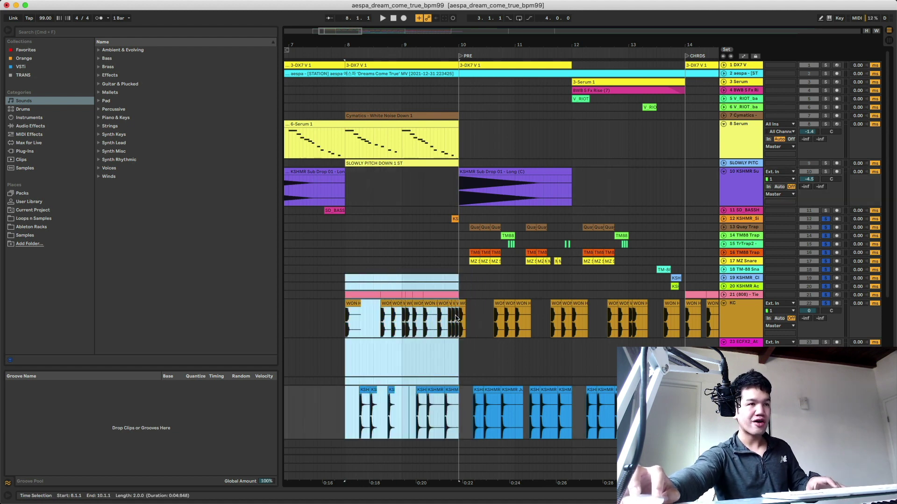
{"action": "left_click_drag", "start_coordinate": [460, 295], "coordinate": [685, 215]}
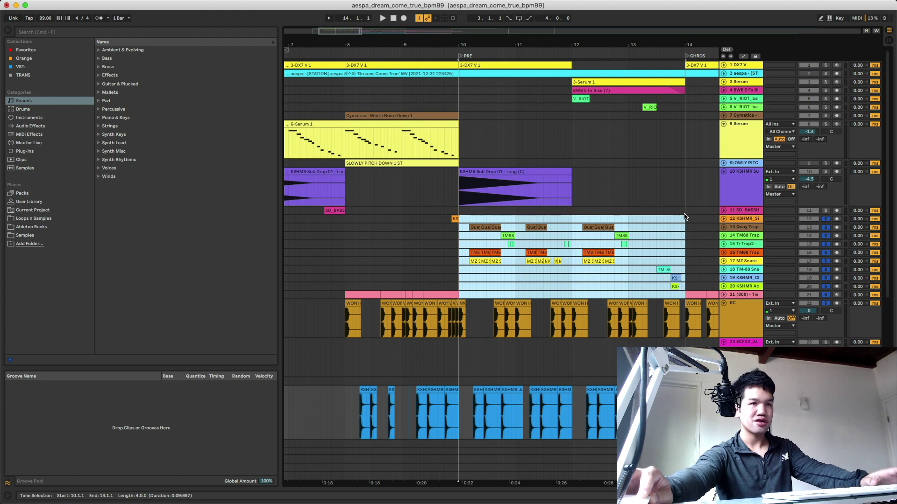
{"action": "key", "text": "space"}
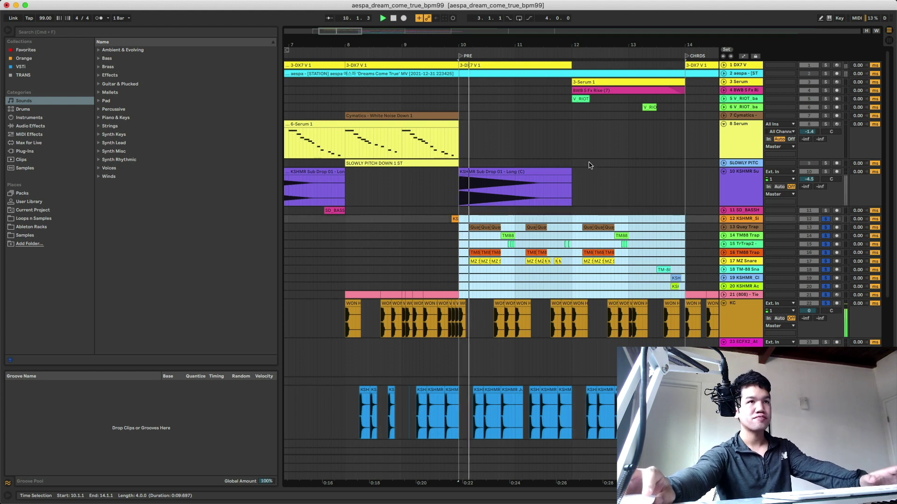
Solo the 3 Serum, 4 BWB S Fx Rise and 5 V_RIOT tracks together and play from bar 12
{"action": "left_click", "coordinate": [826, 99]}
{"action": "left_click", "coordinate": [826, 82]}
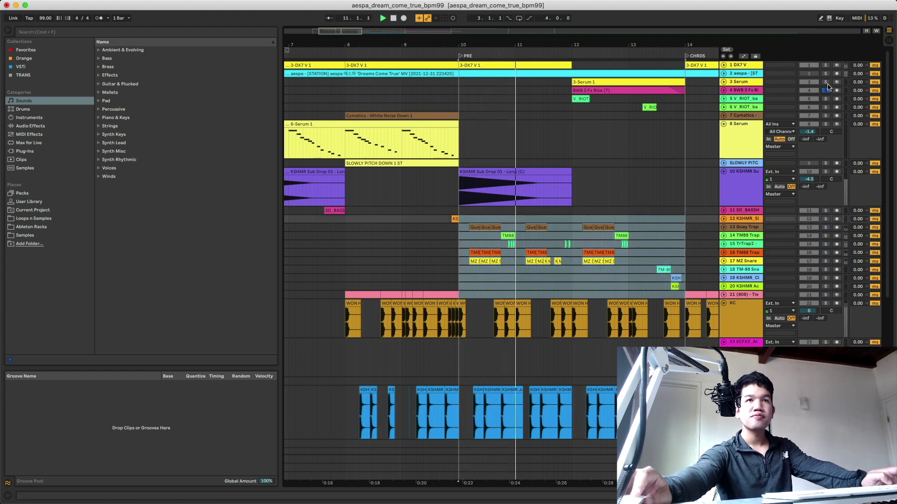
{"action": "left_click", "coordinate": [826, 90], "text": "super"}
{"action": "left_click", "coordinate": [826, 99], "text": "super"}
{"action": "left_click", "coordinate": [569, 83]}
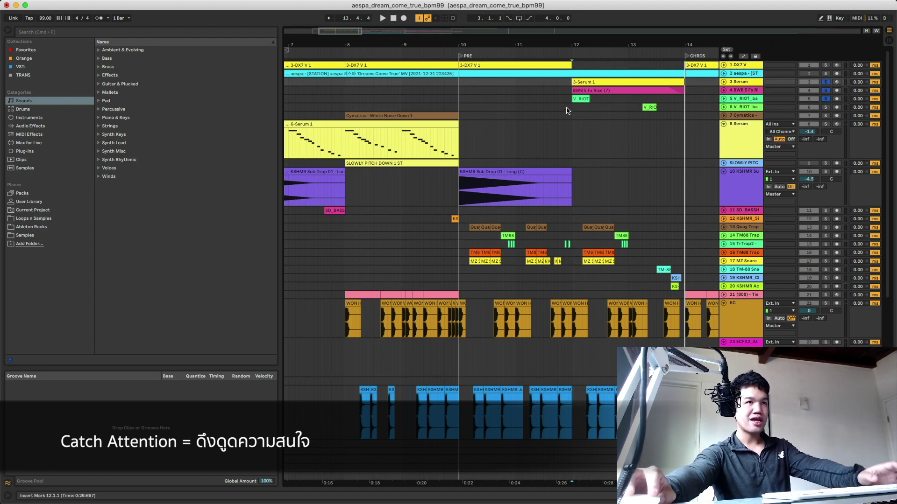
Unfold tracks 3, 4 and 5, select bars 12 to 14 across them, and leave only the 5 V_RIOT track soloed
{"action": "left_click", "coordinate": [723, 98]}
{"action": "left_click", "coordinate": [723, 90]}
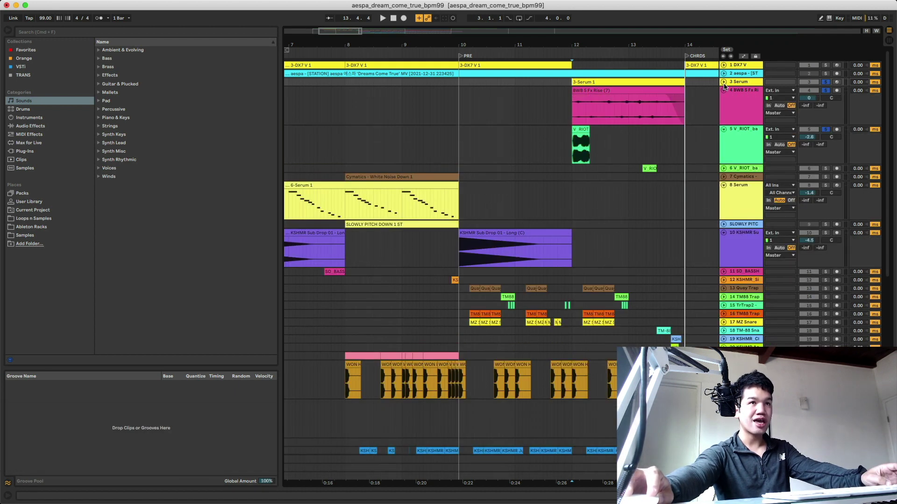
{"action": "left_click", "coordinate": [724, 82]}
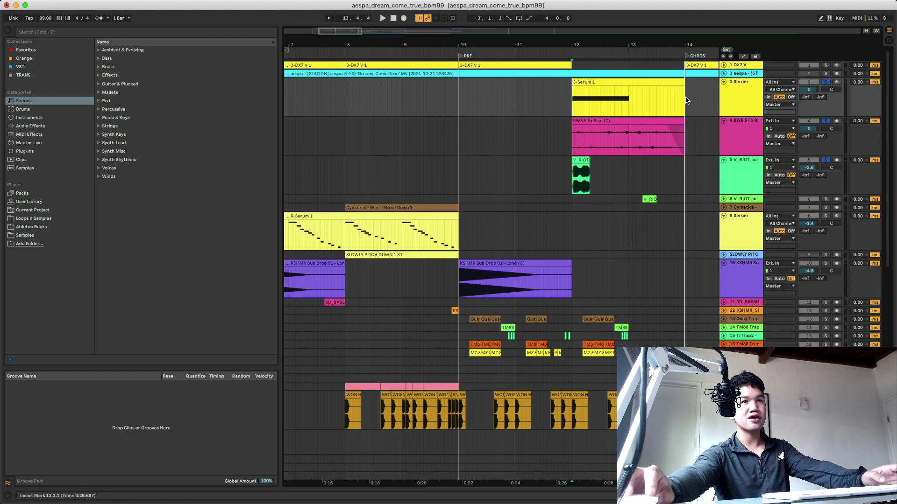
{"action": "left_click_drag", "start_coordinate": [648, 179], "coordinate": [686, 184]}
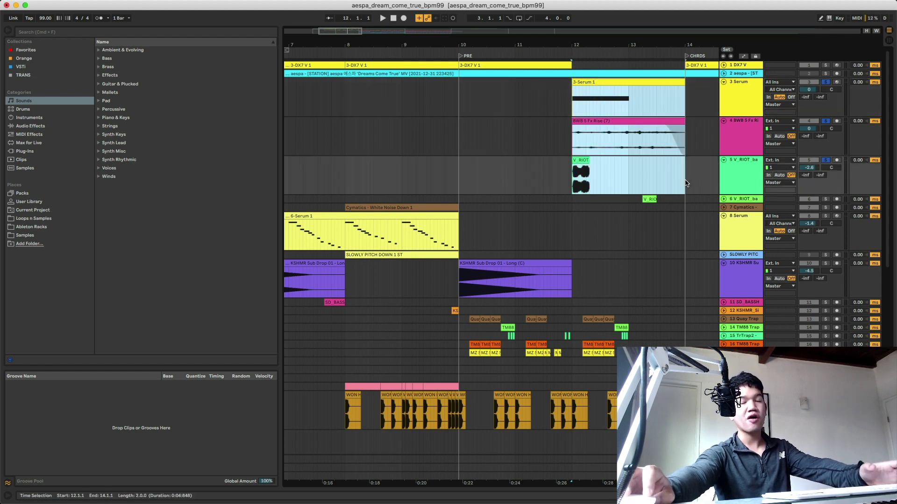
{"action": "left_click", "coordinate": [825, 82]}
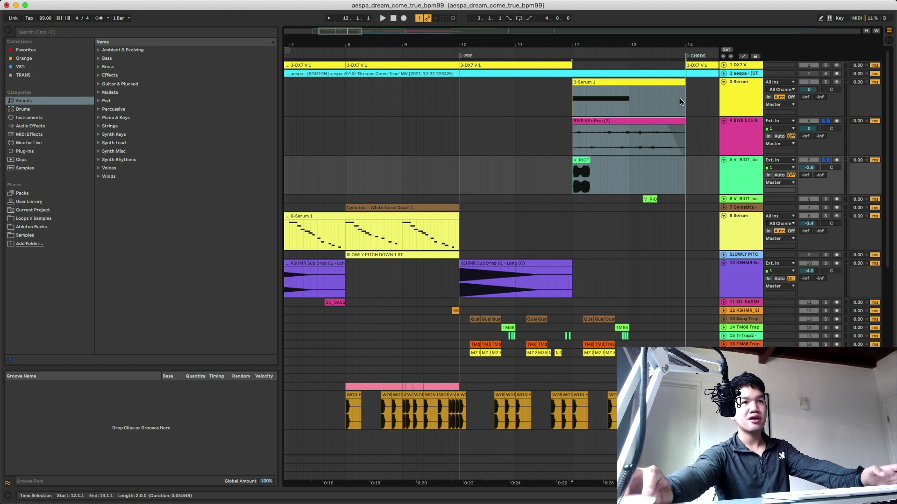
Clear the remaining solos, play the full mix from 11.4.1 through the PRE section's end, and highlight bars 12 to 14 across the tracks
{"action": "left_click", "coordinate": [826, 122]}
{"action": "left_click", "coordinate": [559, 124]}
{"action": "key", "text": "space"}
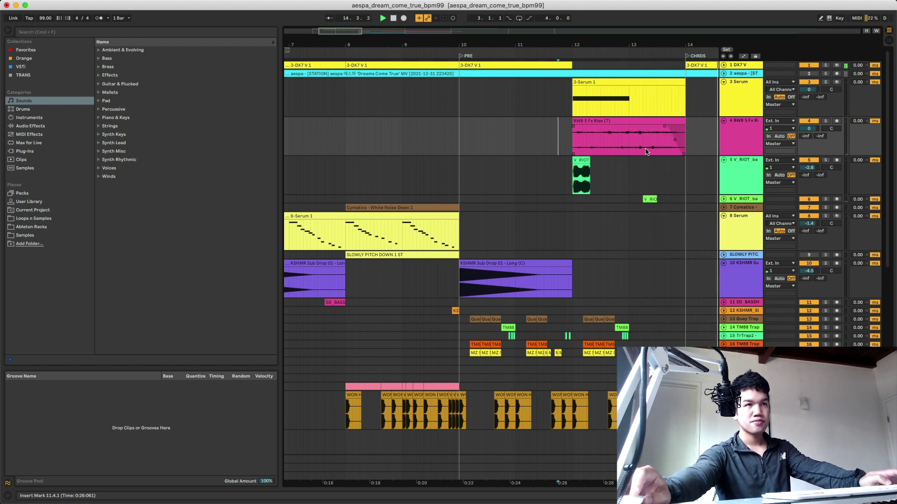
{"action": "scroll", "coordinate": [645, 151], "scroll_direction": "down", "scroll_amount": 3}
{"action": "scroll", "coordinate": [645, 152], "scroll_direction": "right", "scroll_amount": 2}
{"action": "key", "text": "space"}
{"action": "left_click_drag", "start_coordinate": [555, 89], "coordinate": [620, 421]}
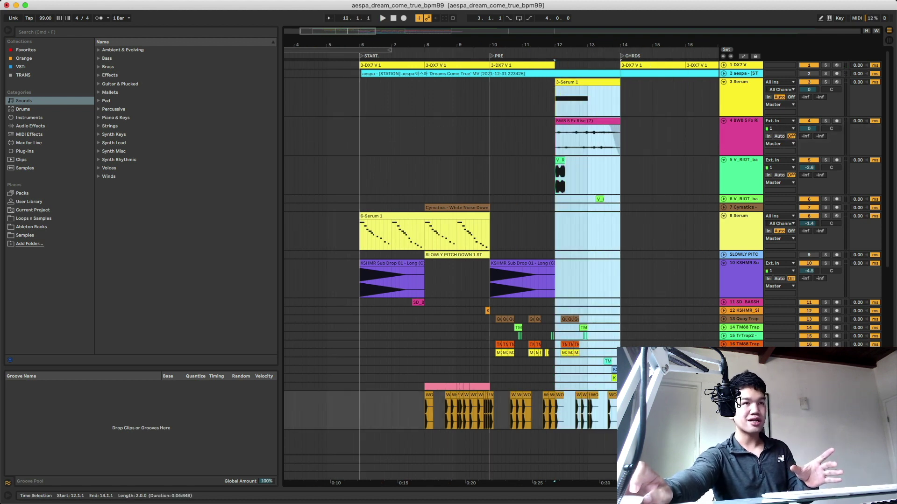
Unfold the TRANS group below and play the full CHRDS section from 14.1.1
{"action": "left_click", "coordinate": [622, 109]}
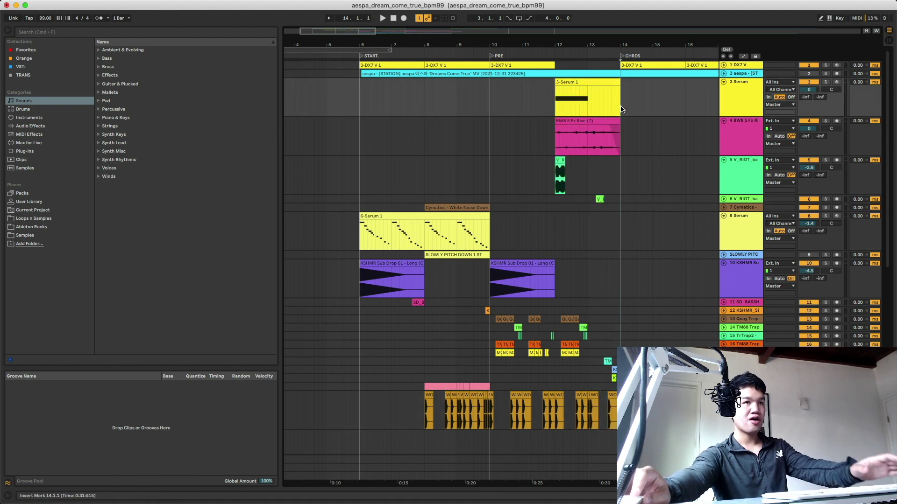
{"action": "scroll", "coordinate": [622, 109], "scroll_direction": "right", "scroll_amount": 1}
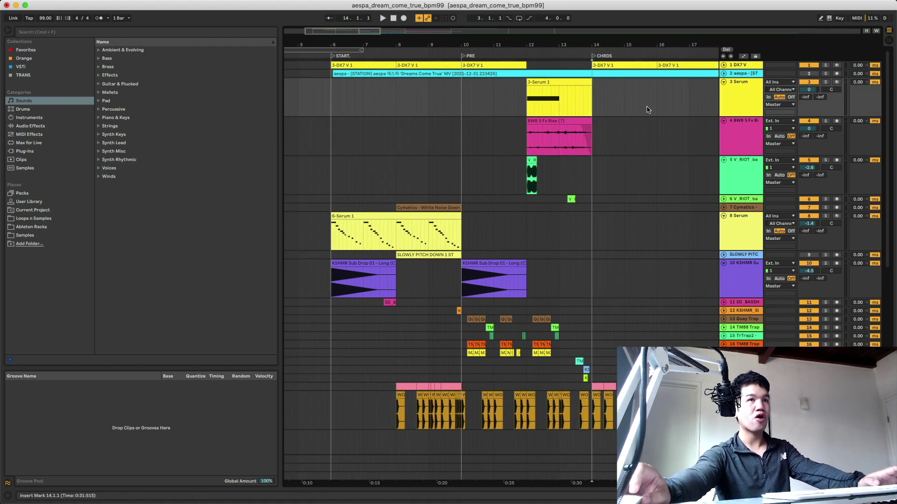
{"action": "scroll", "coordinate": [647, 112], "scroll_direction": "down", "scroll_amount": 3}
{"action": "scroll", "coordinate": [646, 115], "scroll_direction": "up", "scroll_amount": 3}
{"action": "scroll", "coordinate": [645, 119], "scroll_direction": "down", "scroll_amount": 10}
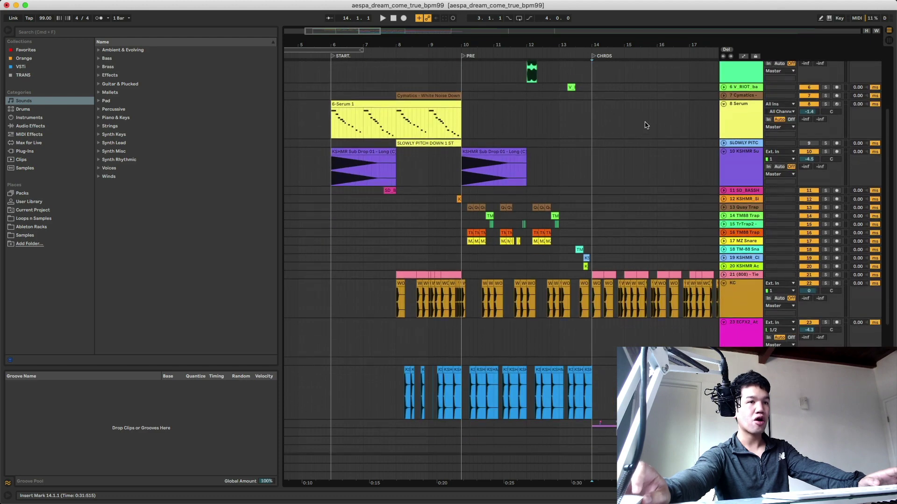
{"action": "left_click", "coordinate": [723, 203]}
{"action": "scroll", "coordinate": [689, 317], "scroll_direction": "down", "scroll_amount": 4}
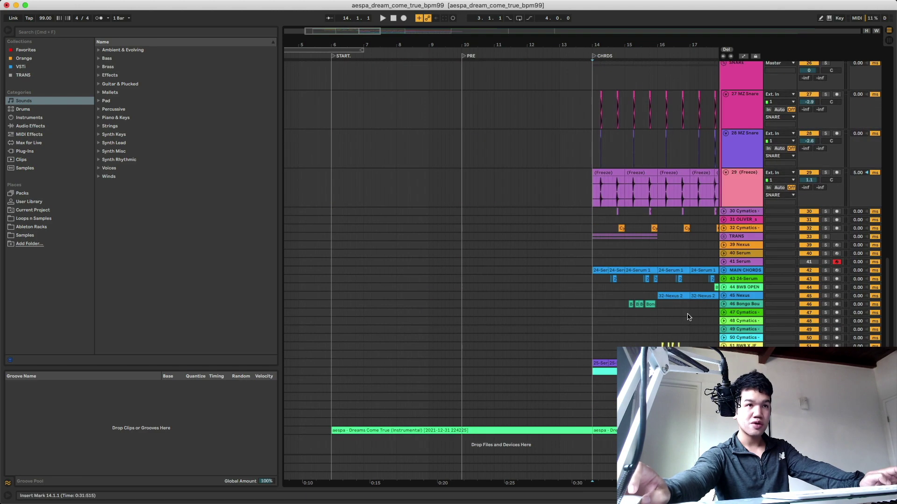
{"action": "left_click", "coordinate": [724, 237]}
{"action": "scroll", "coordinate": [691, 252], "scroll_direction": "down", "scroll_amount": 5}
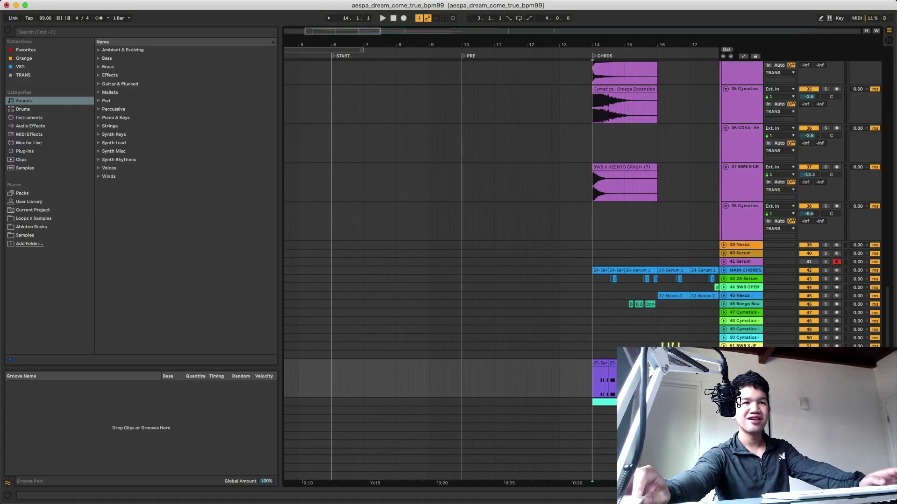
{"action": "key", "text": "space"}
{"action": "scroll", "coordinate": [514, 233], "scroll_direction": "down", "scroll_amount": 2}
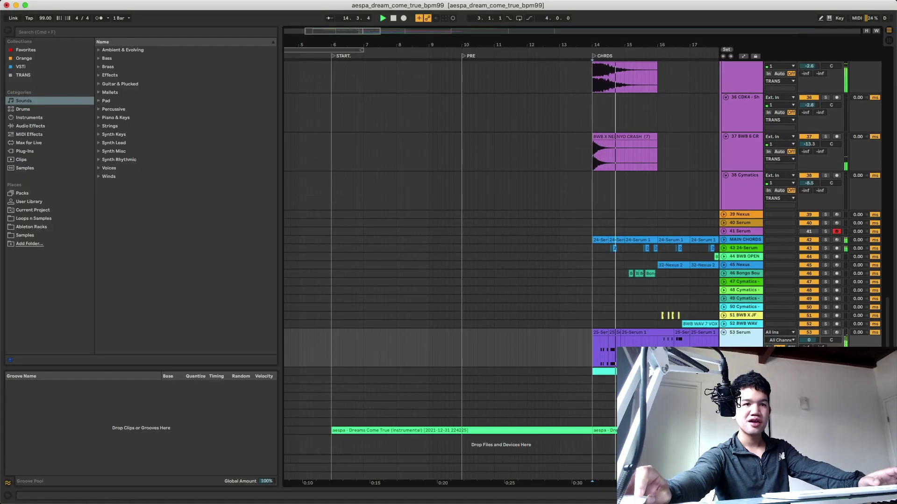
Unfold the MAIN CHORDS track, solo it, and play it from 14.1.1
{"action": "left_click", "coordinate": [724, 240]}
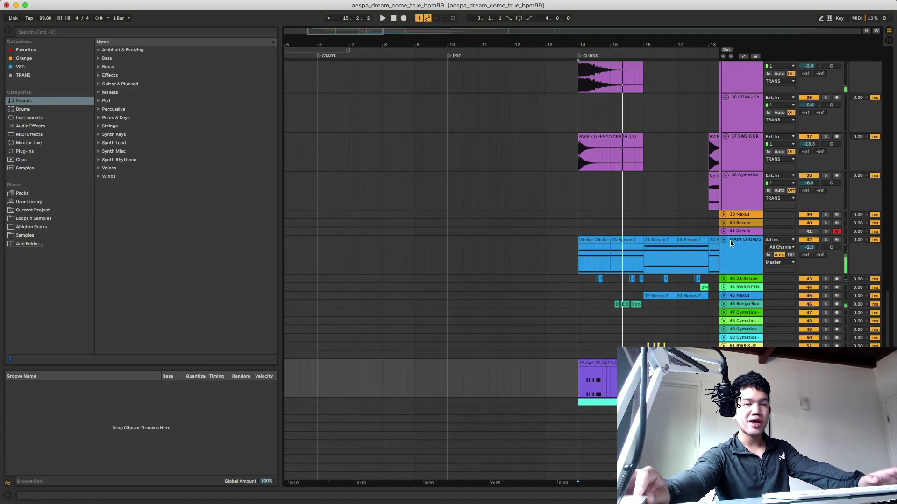
{"action": "left_click", "coordinate": [731, 244]}
{"action": "left_click", "coordinate": [825, 240]}
{"action": "key", "text": "space"}
{"action": "key", "text": "space"}
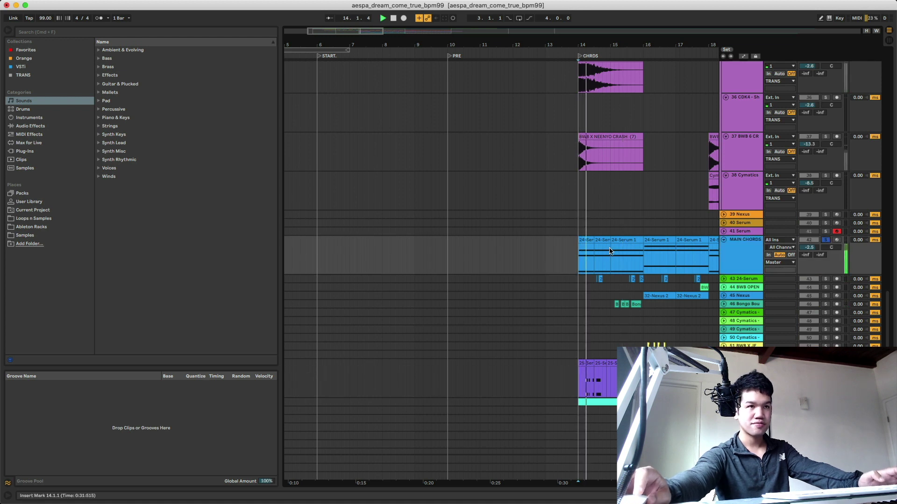
Stop playback and examine the Serum and LFOTool plug-ins on the MAIN CHORDS track, closing each window after viewing it
{"action": "double_click", "coordinate": [735, 256]}
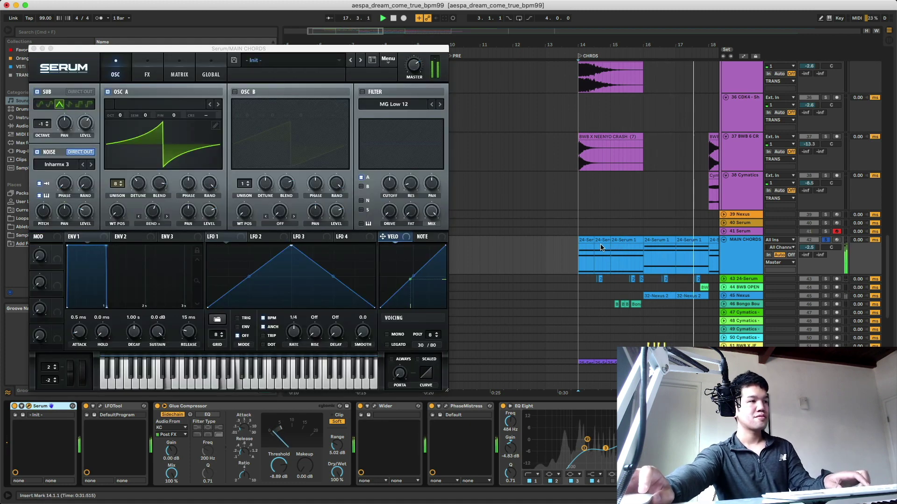
{"action": "key", "text": "space"}
{"action": "left_click", "coordinate": [34, 48]}
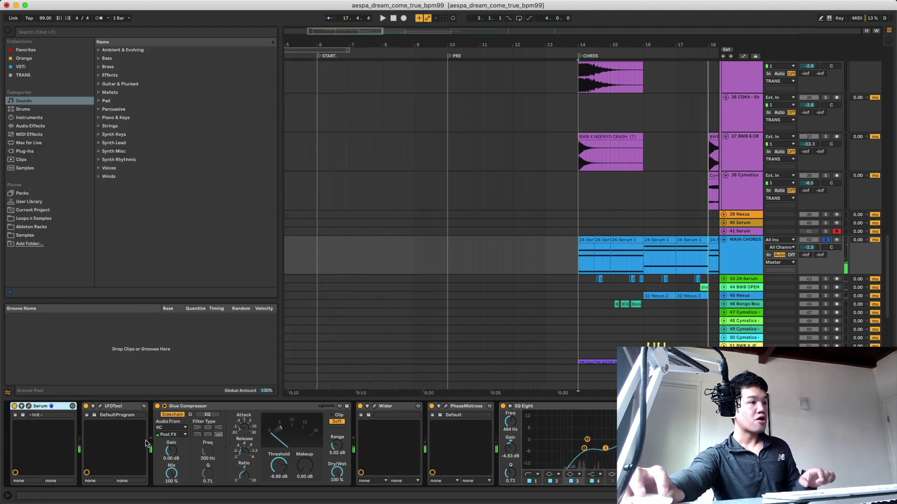
{"action": "left_click", "coordinate": [99, 406]}
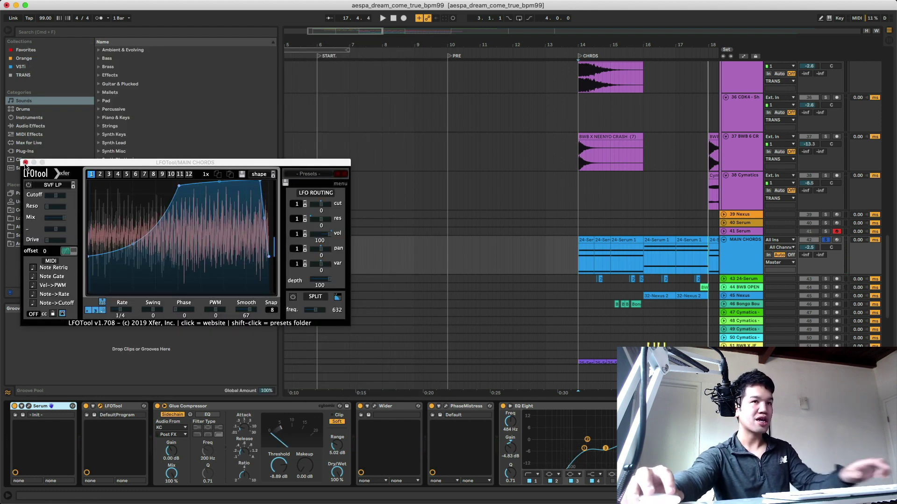
{"action": "left_click", "coordinate": [26, 163]}
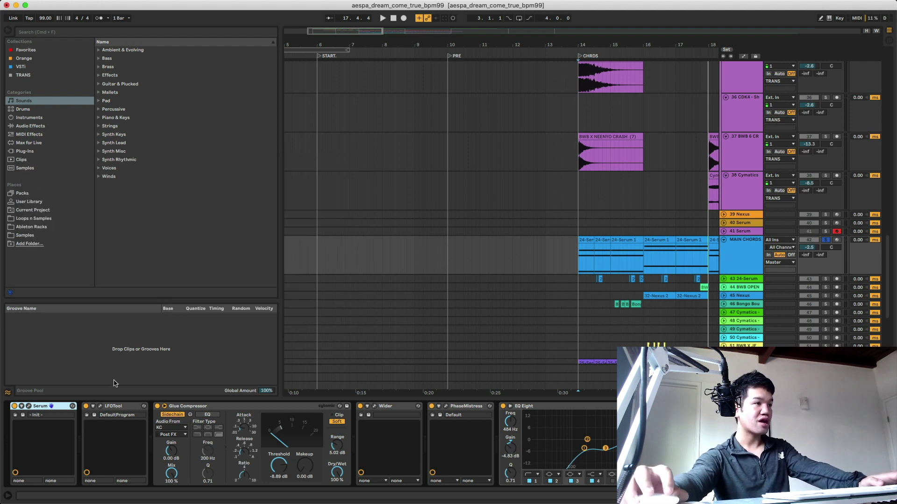
Unsolo MAIN CHORDS and play the full mix from 14.1.1 with LFOTool bypassed on that track
{"action": "left_click", "coordinate": [826, 240]}
{"action": "key", "text": "space"}
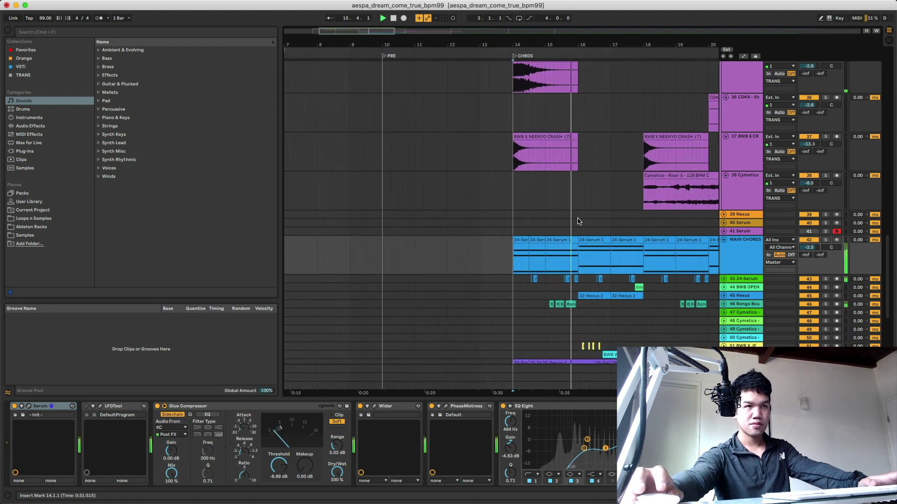
{"action": "left_click", "coordinate": [735, 253]}
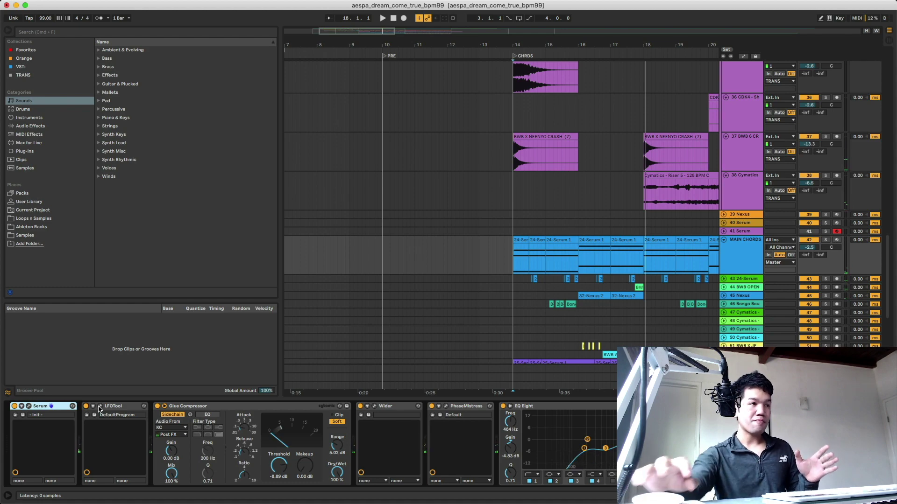
Play the soloed MAIN CHORDS track with its LFOTool window open to examine the volume shape, and close the plug-in
{"action": "left_click", "coordinate": [99, 407]}
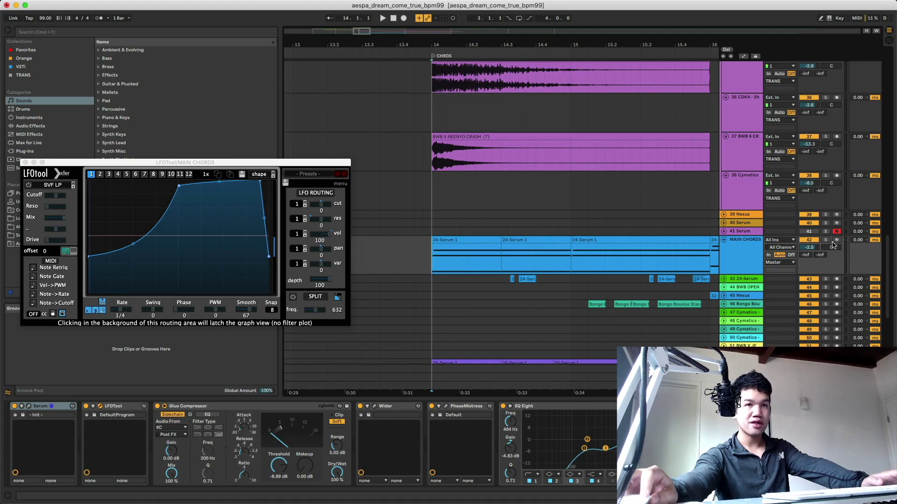
{"action": "left_click", "coordinate": [825, 240]}
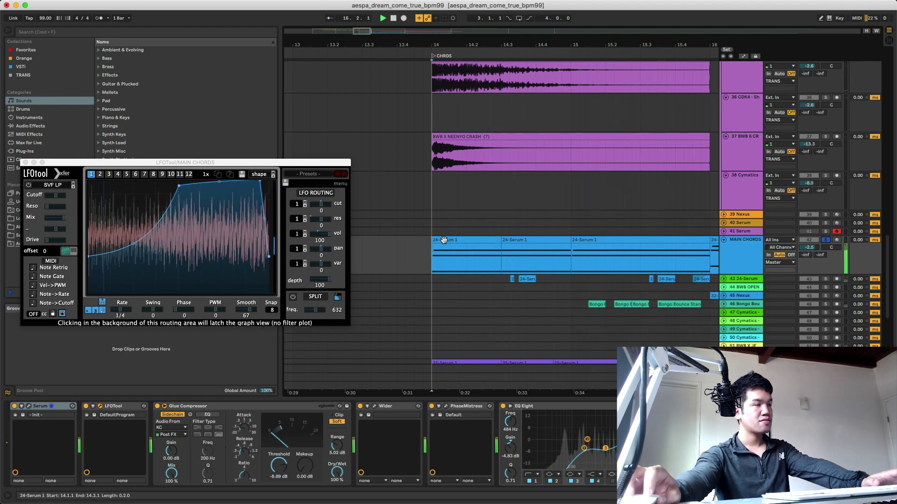
{"action": "key", "text": "space"}
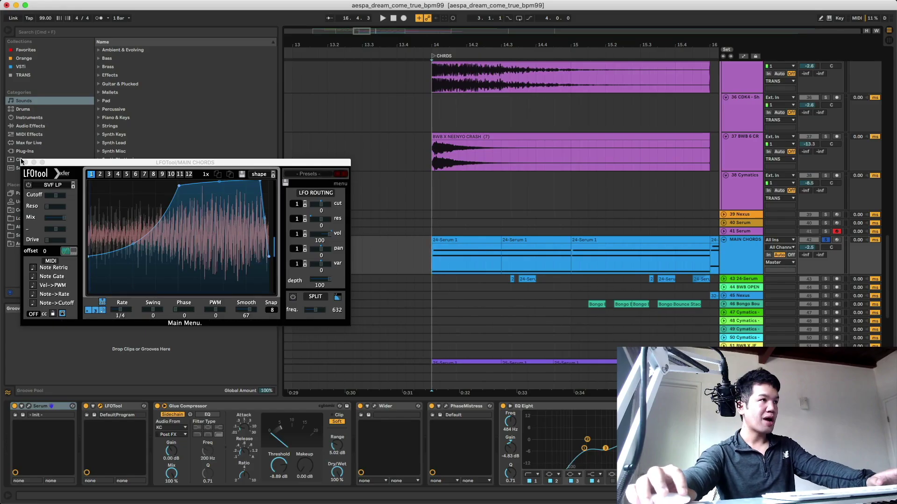
{"action": "left_click", "coordinate": [22, 161]}
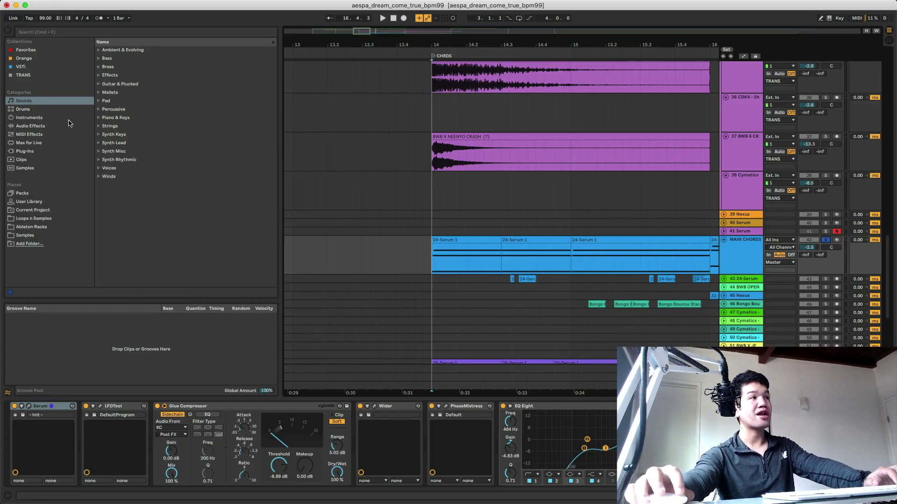
Unfold the 43 24-Serum track and play from 14.2.4, leaving the insert mark at 15.3.1 on MAIN CHORDS
{"action": "scroll", "coordinate": [593, 253], "scroll_direction": "down", "scroll_amount": 3}
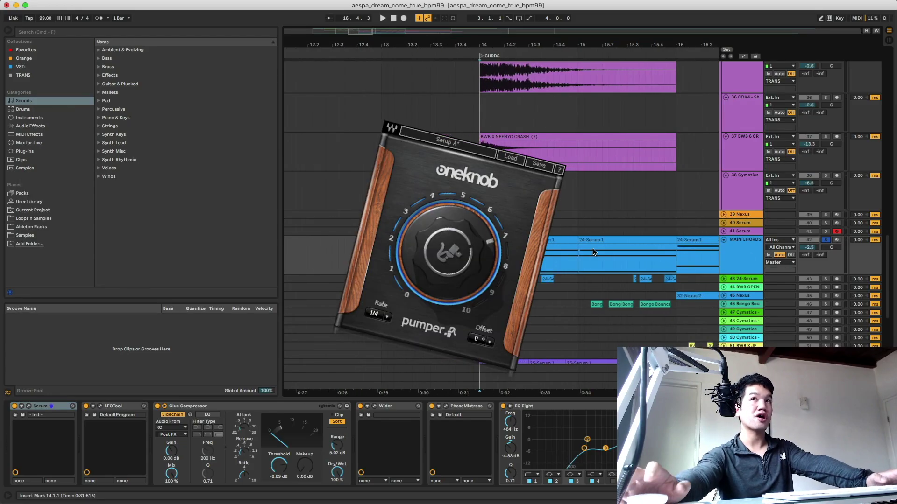
{"action": "scroll", "coordinate": [593, 252], "scroll_direction": "right", "scroll_amount": 3}
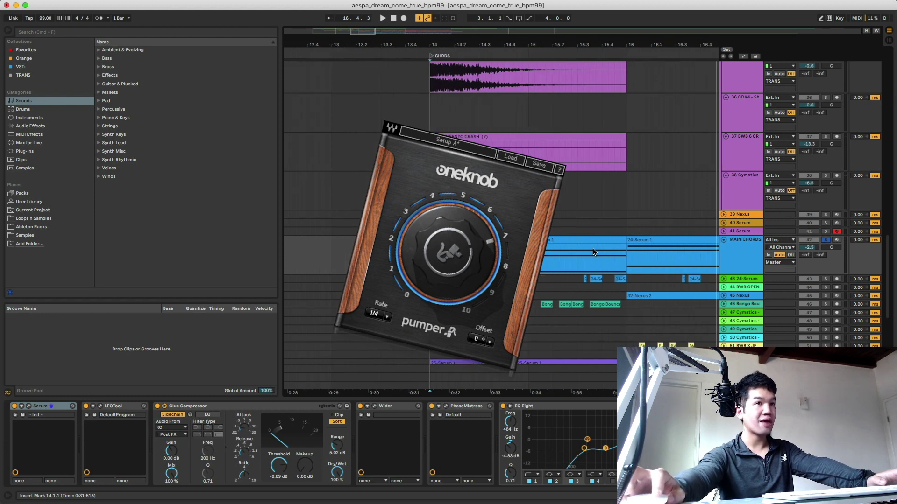
{"action": "left_click", "coordinate": [724, 280]}
{"action": "left_click", "coordinate": [464, 294]}
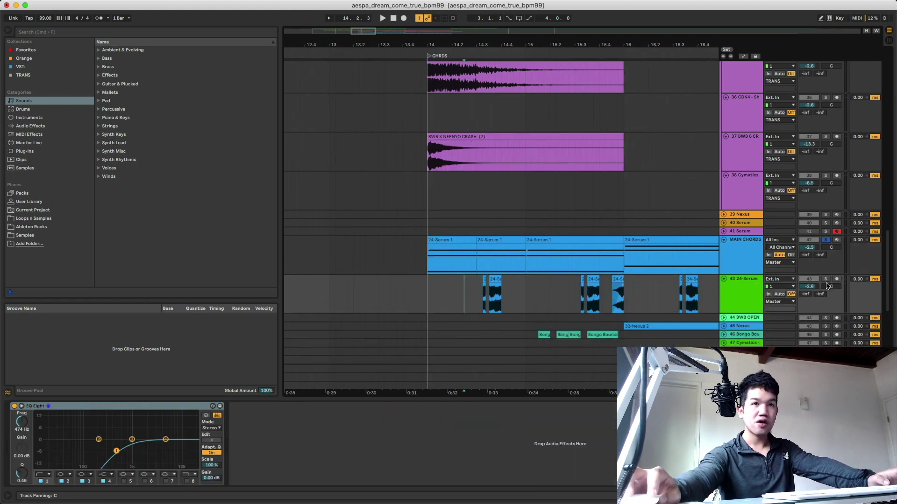
{"action": "left_click", "coordinate": [470, 303]}
{"action": "key", "text": "space"}
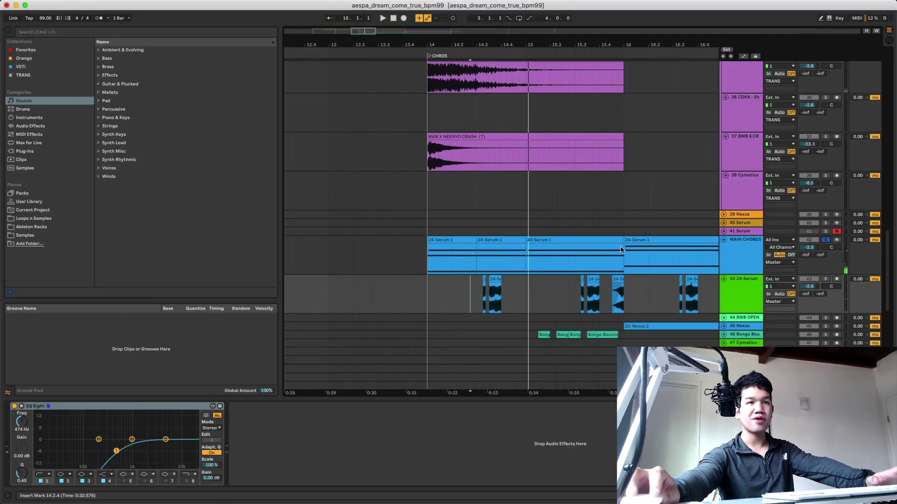
{"action": "left_click", "coordinate": [556, 258]}
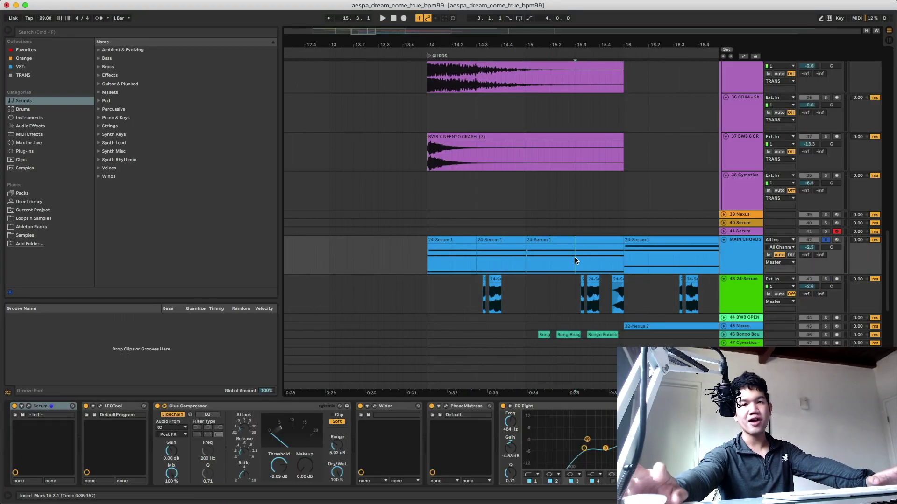
Clear the MAIN CHORDS solo, play the full mix from 14.2.3 while surveying the CHRDS tracks, and stop playback
{"action": "left_click", "coordinate": [477, 294]}
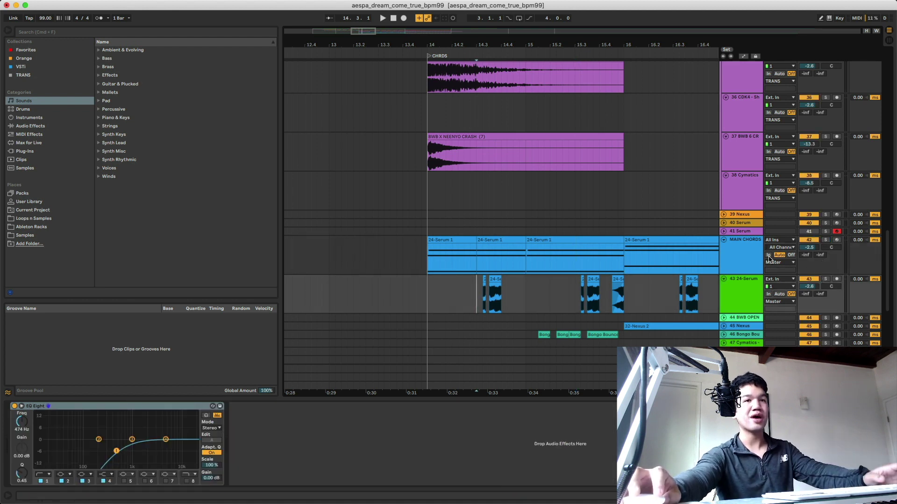
{"action": "left_click", "coordinate": [470, 252]}
{"action": "key", "text": "space"}
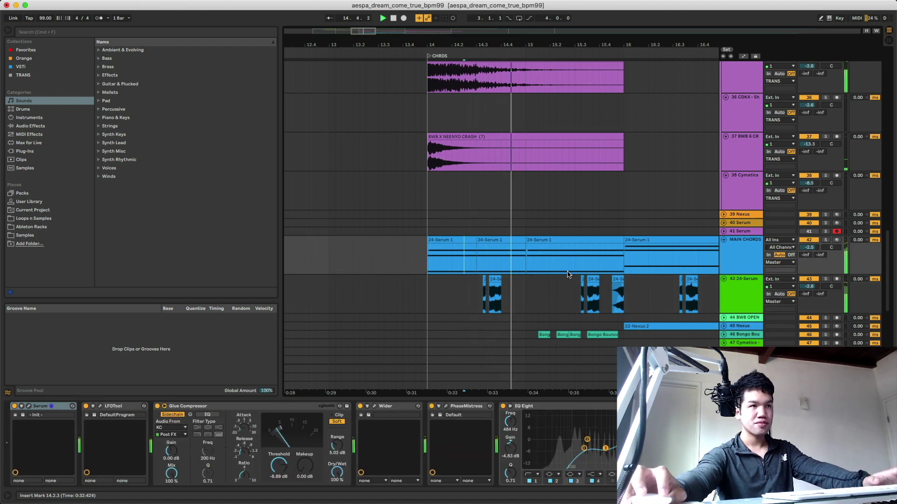
{"action": "scroll", "coordinate": [568, 275], "scroll_direction": "down", "scroll_amount": 4}
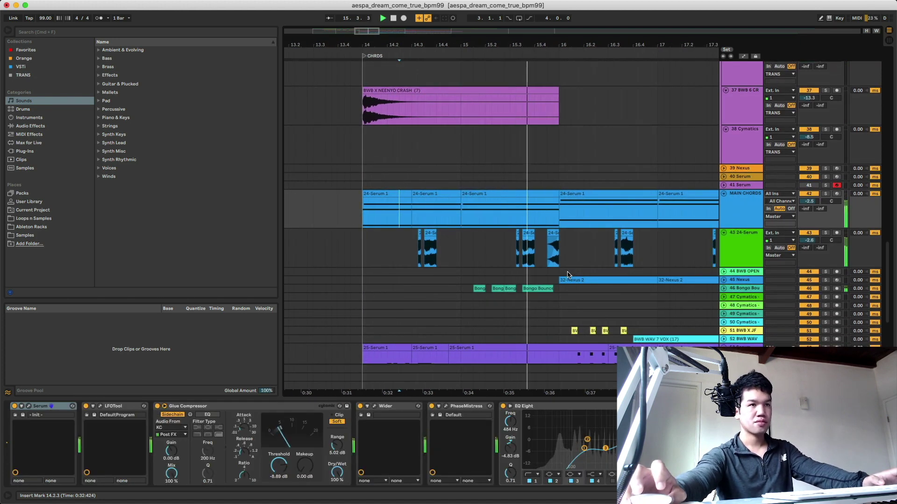
{"action": "scroll", "coordinate": [568, 275], "scroll_direction": "up", "scroll_amount": 5}
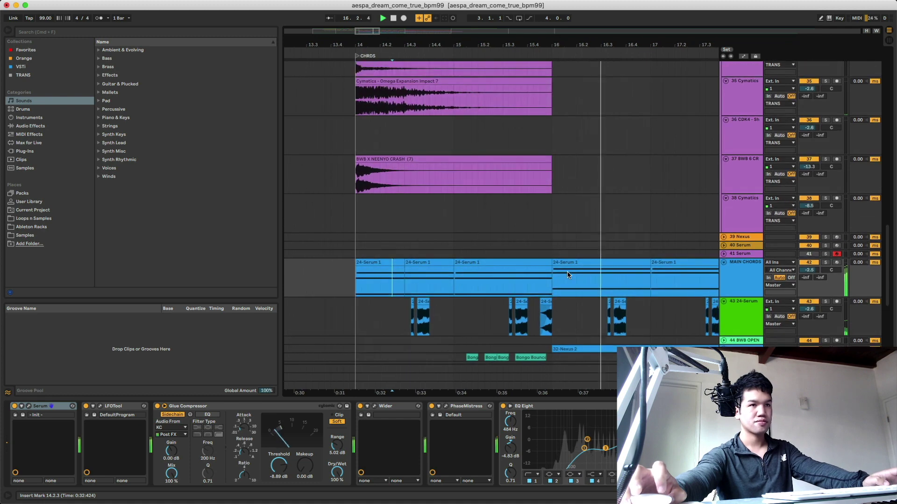
{"action": "scroll", "coordinate": [569, 275], "scroll_direction": "up", "scroll_amount": 4}
{"action": "scroll", "coordinate": [569, 275], "scroll_direction": "down", "scroll_amount": 15}
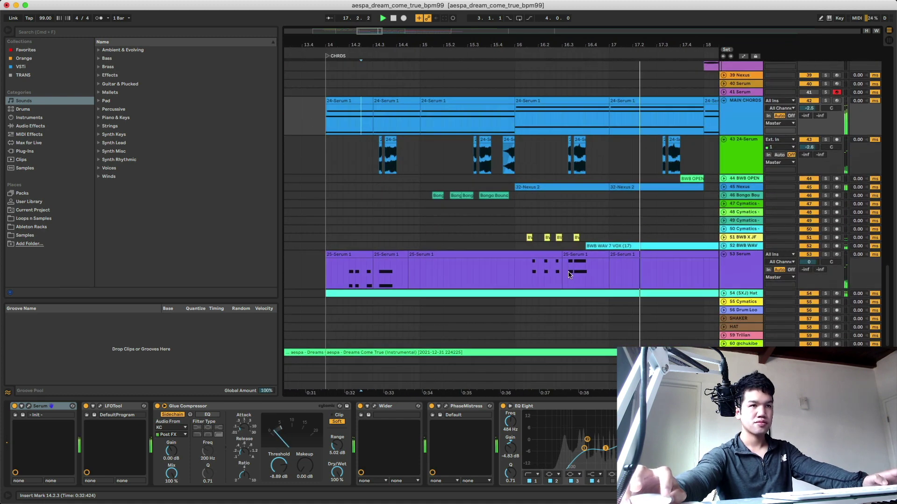
{"action": "scroll", "coordinate": [569, 274], "scroll_direction": "right", "scroll_amount": 1}
{"action": "scroll", "coordinate": [568, 275], "scroll_direction": "up", "scroll_amount": 3}
{"action": "left_click", "coordinate": [459, 246]}
{"action": "key", "text": "space"}
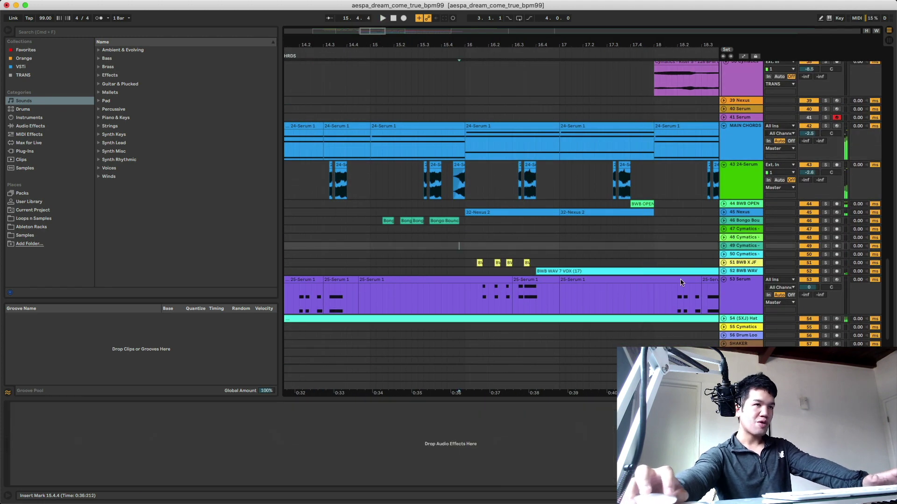
Unfold the 51 BWB X JF track, solo it, and play its clips from 15.4.3
{"action": "left_click", "coordinate": [724, 262]}
{"action": "left_click", "coordinate": [452, 273]}
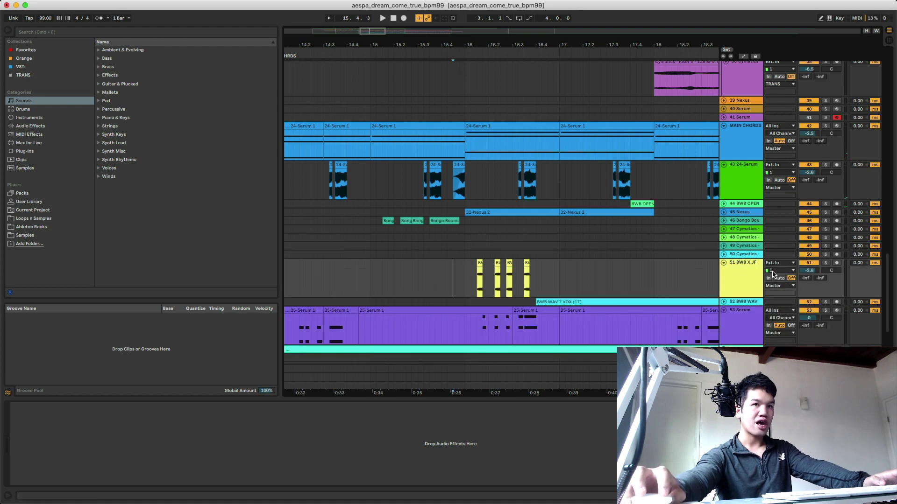
{"action": "left_click", "coordinate": [826, 263]}
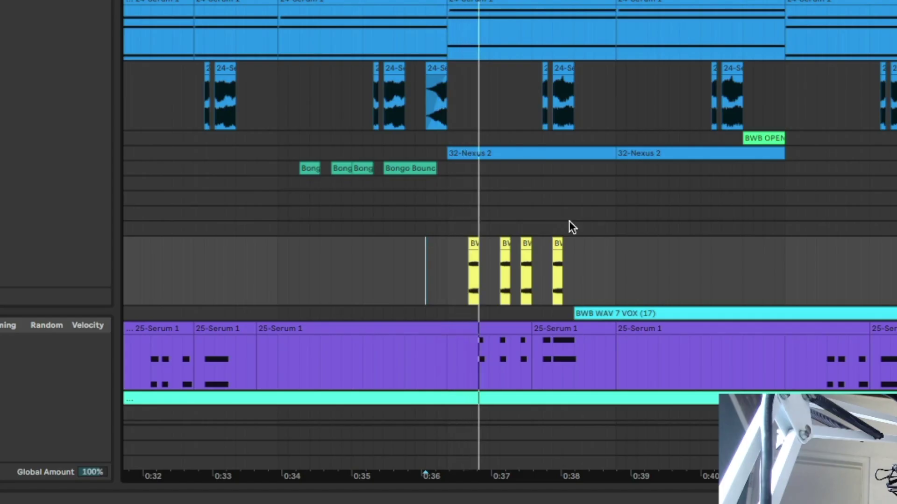
{"action": "key", "text": "space"}
Unfold the 45 Nexus track, solo it together with 51 BWB X JF, and play from 16.3.3
{"action": "left_click", "coordinate": [723, 212]}
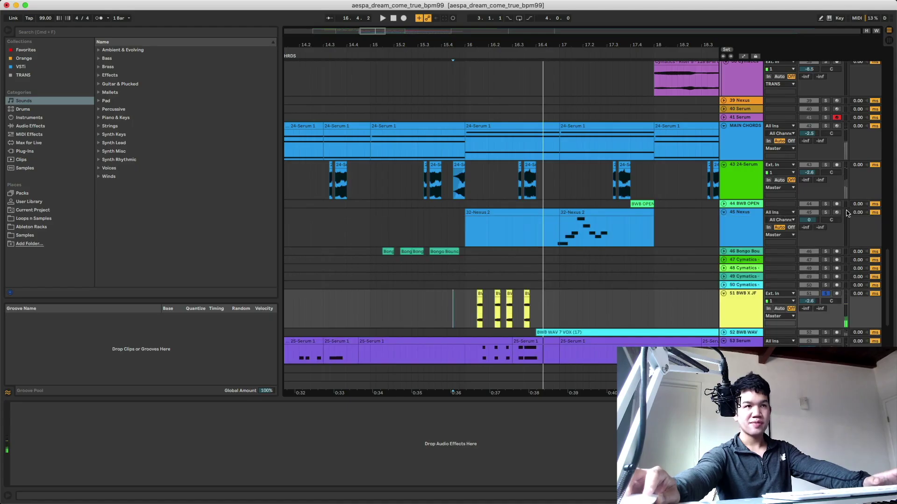
{"action": "left_click", "coordinate": [525, 229]}
{"action": "key", "text": "space"}
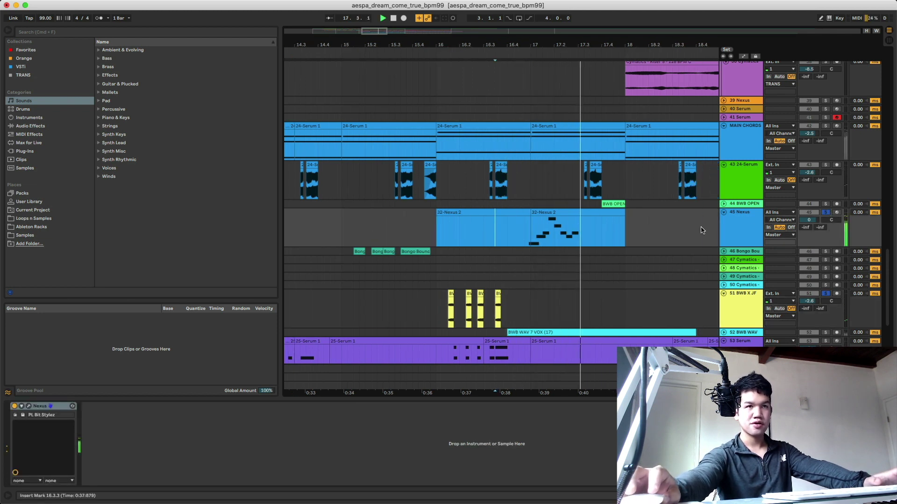
Clear the solos on 51 BWB X JF and 45 Nexus and play the full mix through CHRDS into the HOOK section, stopping at bar 25
{"action": "left_click", "coordinate": [825, 294]}
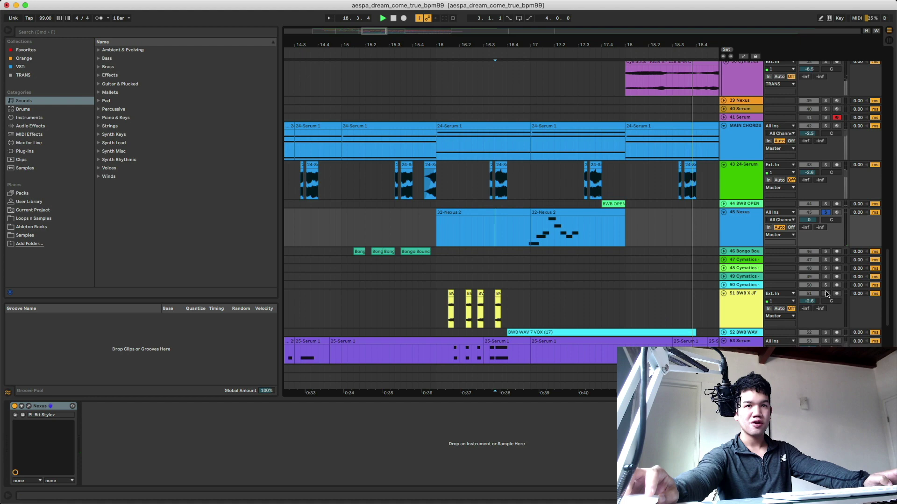
{"action": "left_click", "coordinate": [826, 294]}
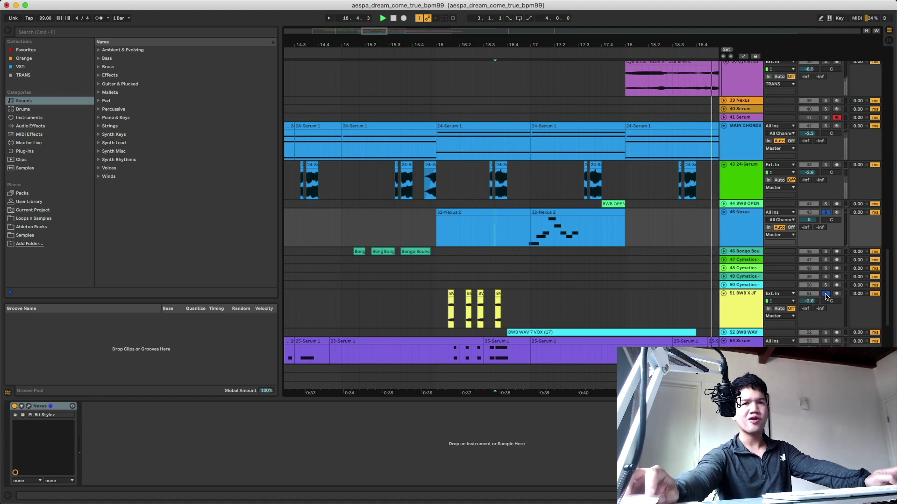
{"action": "left_click", "coordinate": [825, 294]}
{"action": "scroll", "coordinate": [579, 233], "scroll_direction": "right", "scroll_amount": 3}
{"action": "scroll", "coordinate": [579, 236], "scroll_direction": "down", "scroll_amount": 5}
{"action": "scroll", "coordinate": [579, 236], "scroll_direction": "down", "scroll_amount": 5}
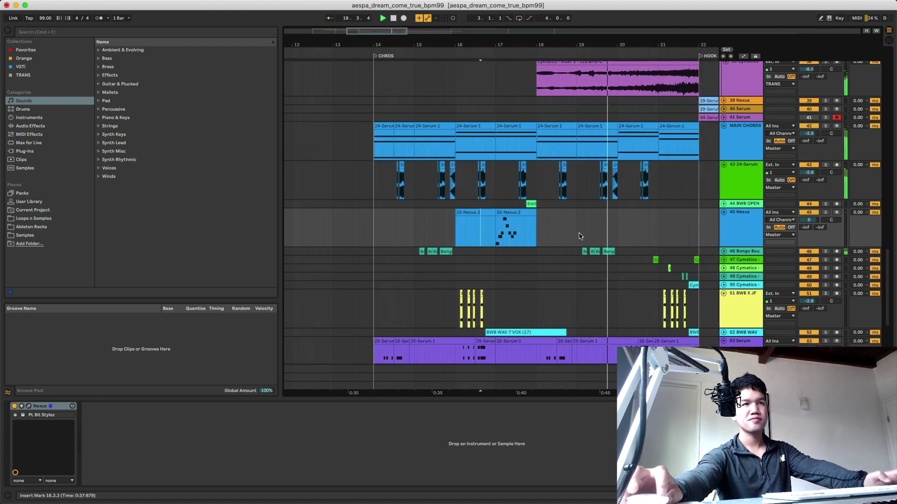
{"action": "scroll", "coordinate": [581, 236], "scroll_direction": "right", "scroll_amount": 2}
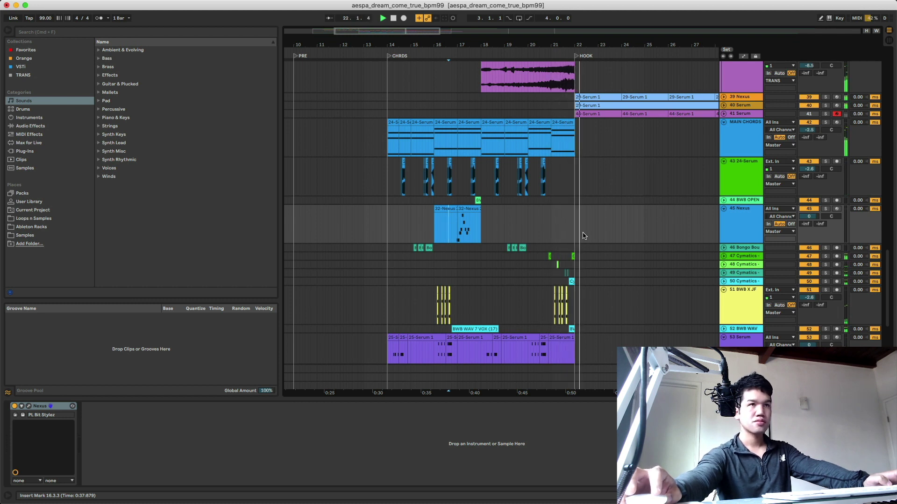
{"action": "scroll", "coordinate": [583, 236], "scroll_direction": "down", "scroll_amount": 4}
{"action": "scroll", "coordinate": [583, 236], "scroll_direction": "right", "scroll_amount": 3}
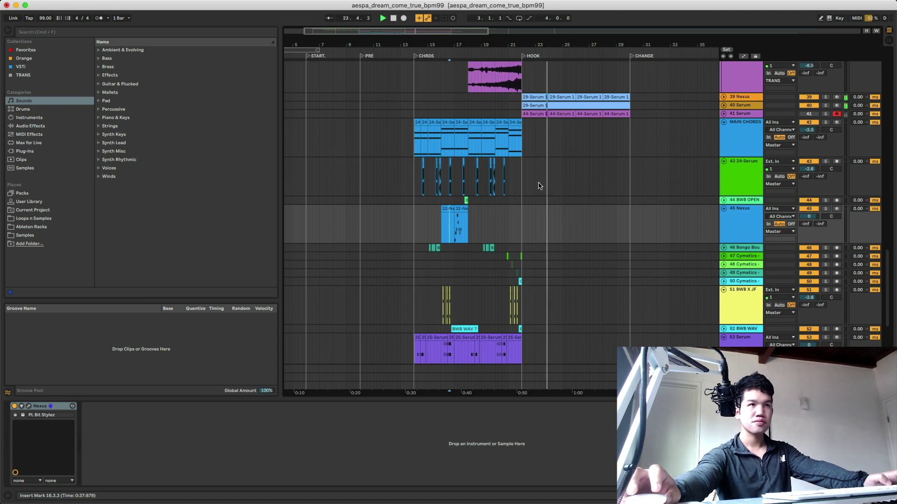
{"action": "scroll", "coordinate": [538, 186], "scroll_direction": "up", "scroll_amount": 4}
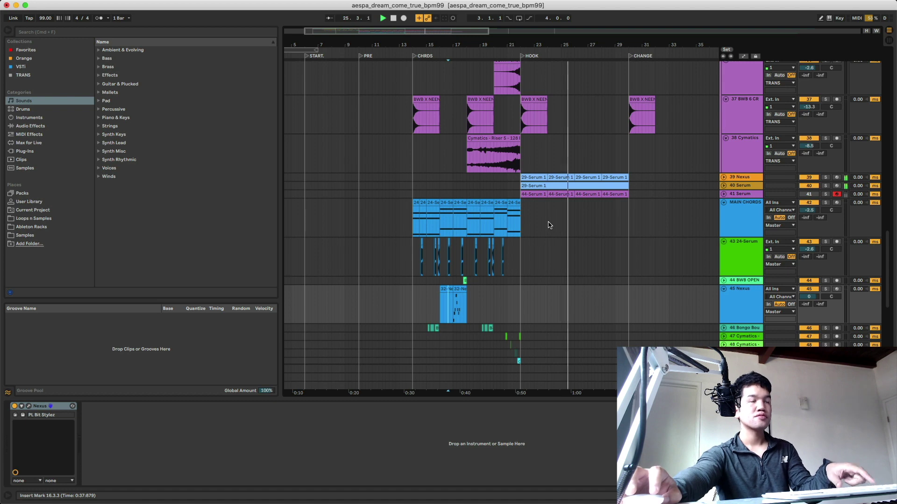
{"action": "scroll", "coordinate": [550, 225], "scroll_direction": "down", "scroll_amount": 8}
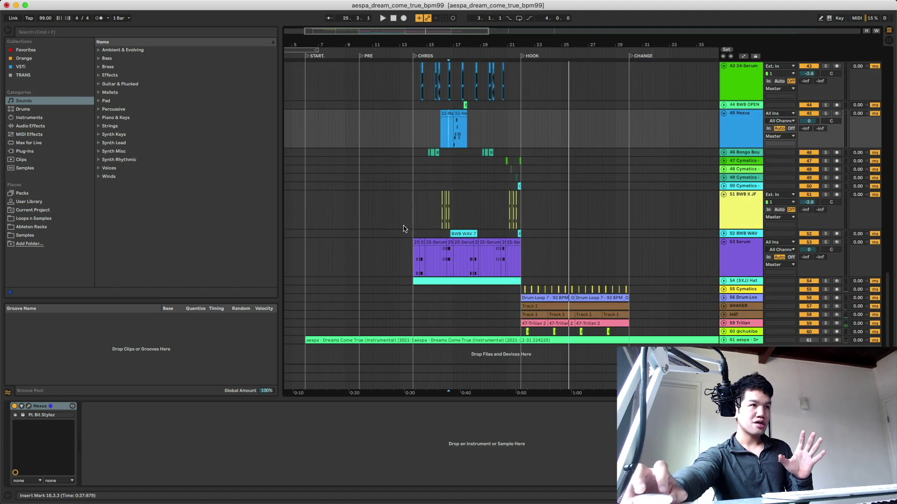
Highlight the PRE section from 10.1.3 to 13.4.4 across the drum tracks and fold all tracks in the arrangement
{"action": "scroll", "coordinate": [407, 229], "scroll_direction": "up", "scroll_amount": 15}
{"action": "left_click_drag", "start_coordinate": [360, 69], "coordinate": [412, 355]}
{"action": "left_click_drag", "start_coordinate": [412, 242], "coordinate": [411, 235]}
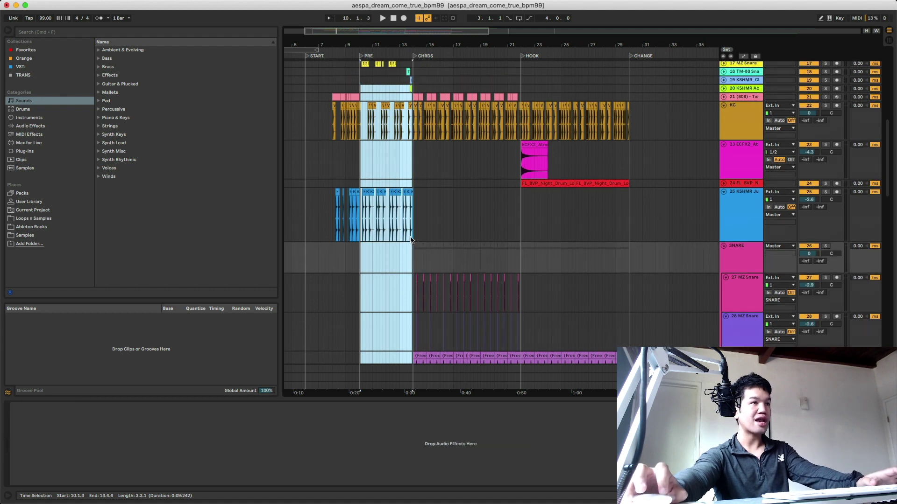
{"action": "scroll", "coordinate": [407, 233], "scroll_direction": "up", "scroll_amount": 15}
{"action": "scroll", "coordinate": [392, 201], "scroll_direction": "down", "scroll_amount": 2}
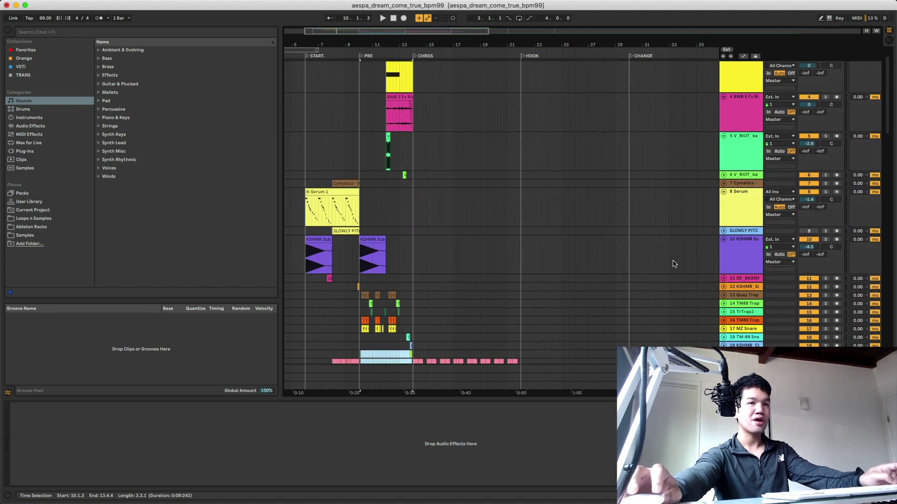
{"action": "left_click", "coordinate": [723, 281], "text": "alt"}
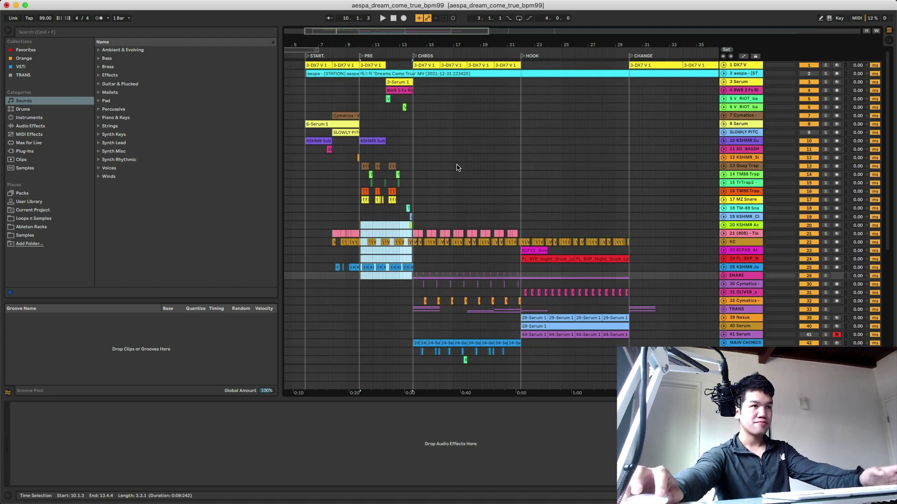
Play the full mix from 11.4.1 into CHRDS, and play the HOOK section from its start
{"action": "left_click", "coordinate": [409, 165]}
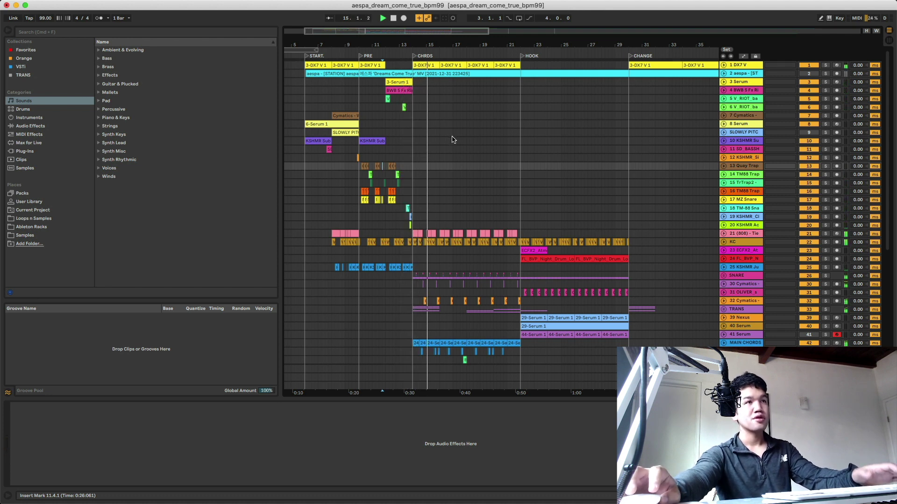
{"action": "left_click", "coordinate": [522, 151]}
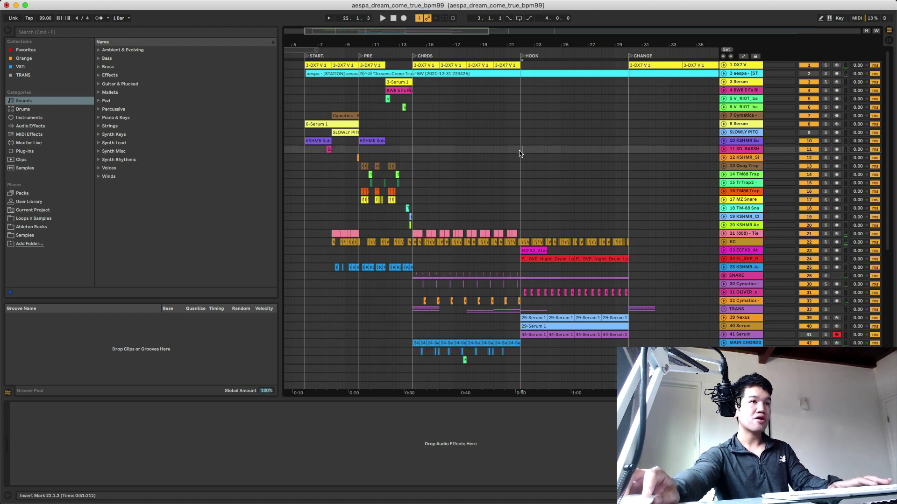
{"action": "key", "text": "space"}
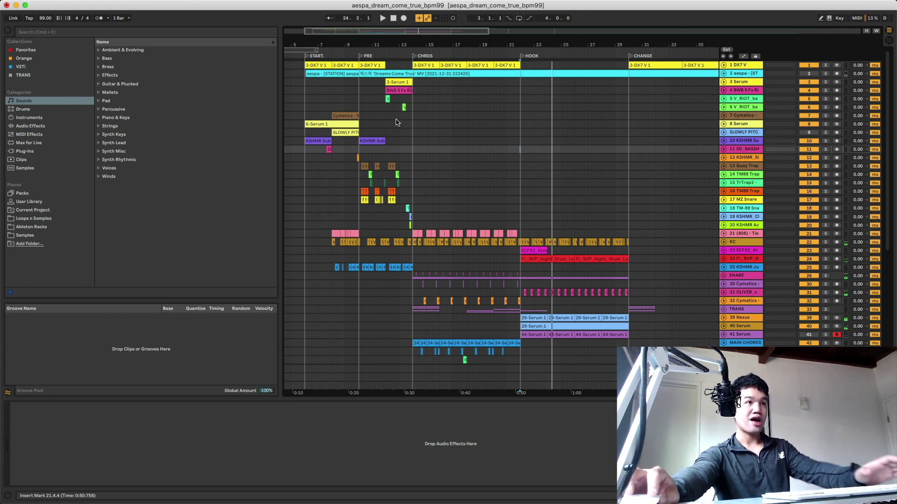
Highlight the PRE section from 10.1.1 to 14.1.2 over tracks 8 to 16, and place the insert mark at 14.1.4 on 25 KSHMR Ju
{"action": "left_click_drag", "start_coordinate": [413, 123], "coordinate": [366, 177]}
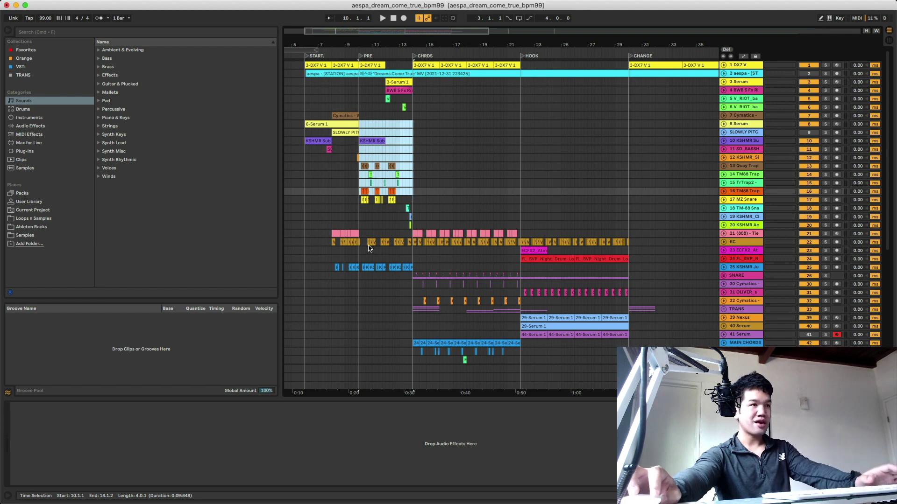
{"action": "left_click", "coordinate": [358, 242]}
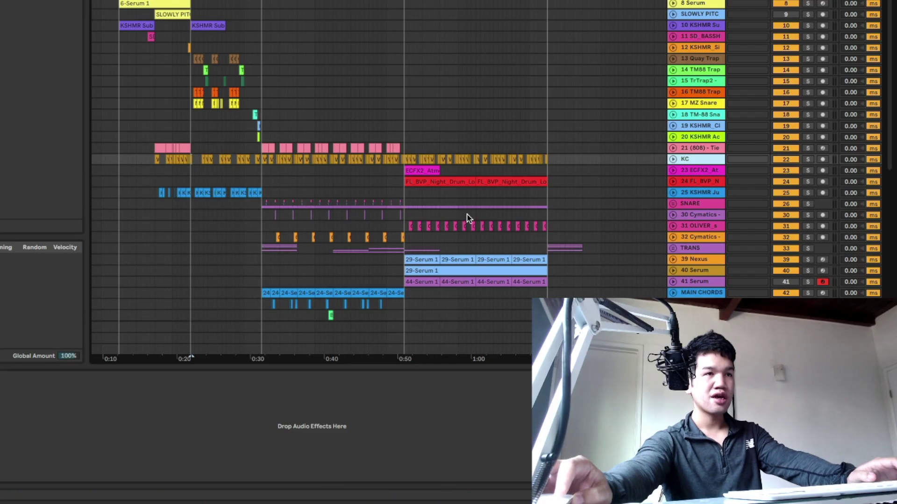
{"action": "left_click", "coordinate": [417, 268]}
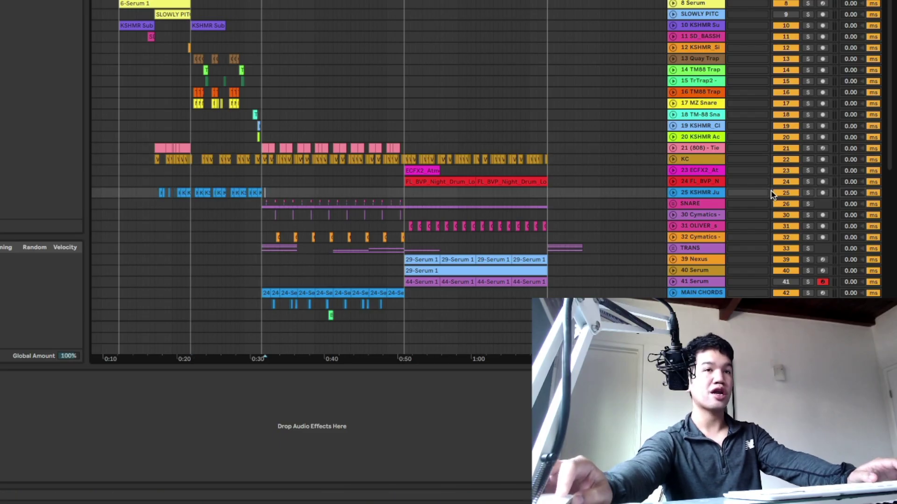
Unfold the 25 KSHMR Ju track and the SNARE group, solo SNARE, and play it from 14.1.4
{"action": "left_click", "coordinate": [673, 193]}
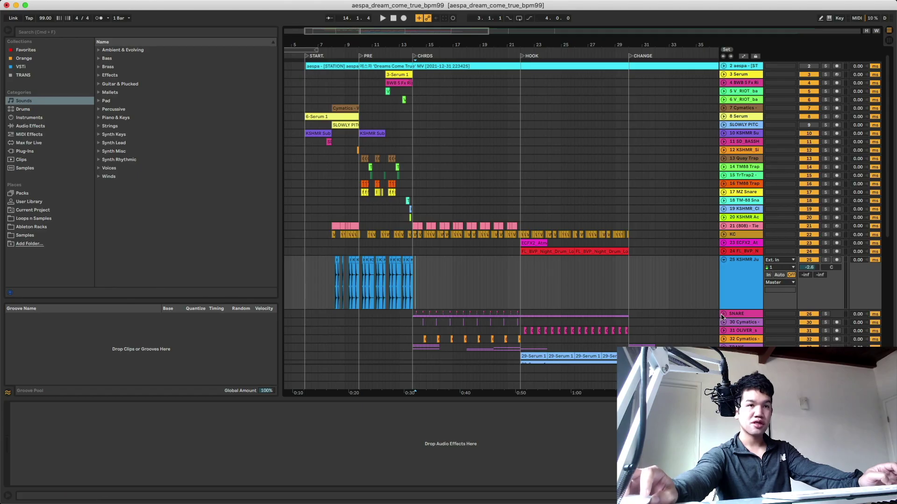
{"action": "left_click", "coordinate": [673, 255]}
{"action": "scroll", "coordinate": [647, 257], "scroll_direction": "down", "scroll_amount": 2}
{"action": "left_click", "coordinate": [825, 297]}
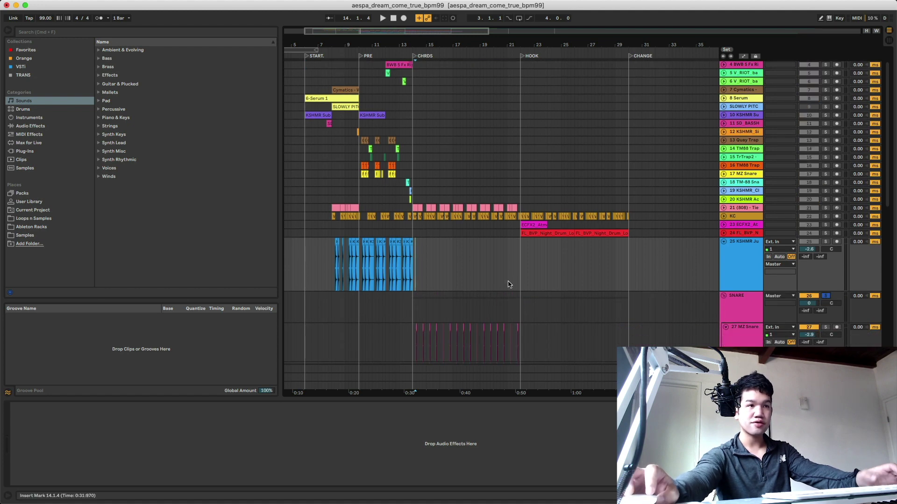
{"action": "key", "text": "space"}
{"action": "scroll", "coordinate": [450, 282], "scroll_direction": "down", "scroll_amount": 5}
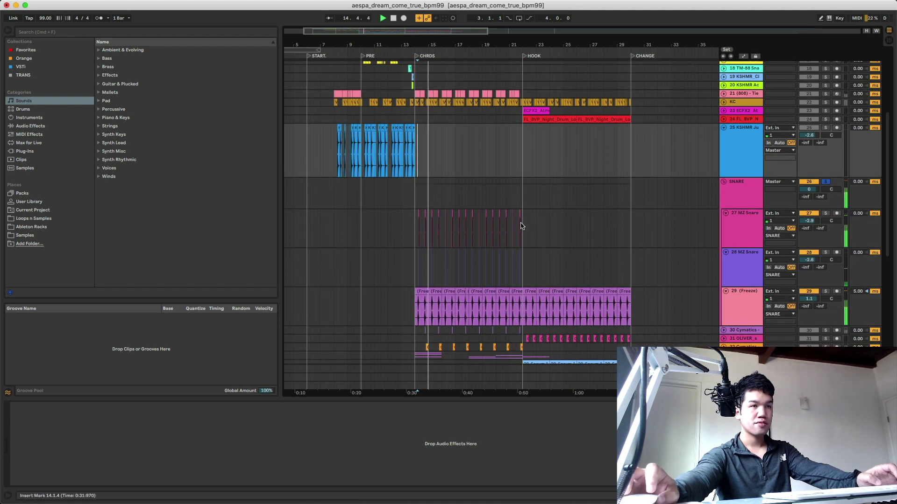
{"action": "key", "text": "space"}
Play the soloed SNARE group from 22.1.3 at the start of the HOOK section
{"action": "left_click", "coordinate": [524, 193]}
{"action": "scroll", "coordinate": [644, 206], "scroll_direction": "down", "scroll_amount": 3}
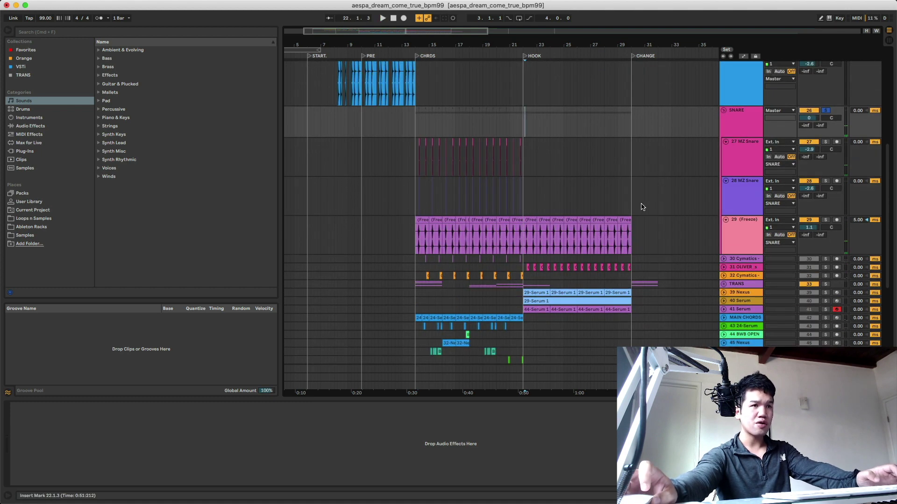
{"action": "key", "text": "space"}
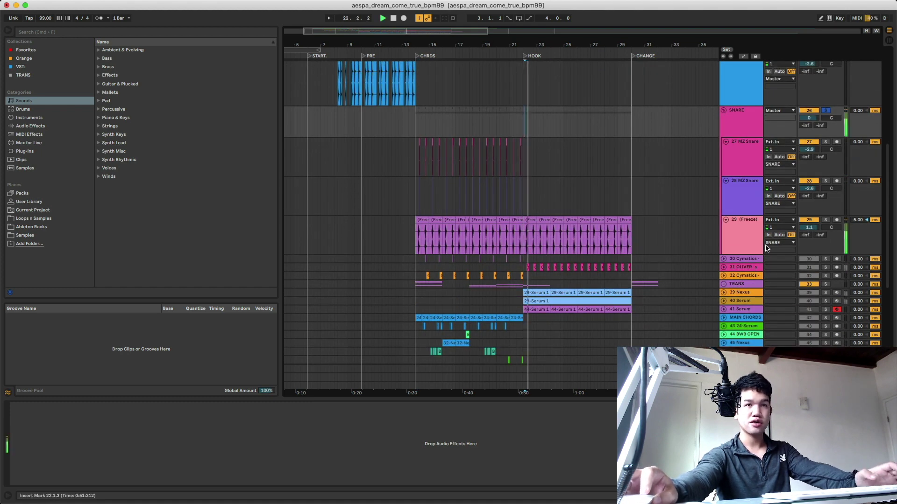
Solo the 31 OLIVER_s track, move it into the SNARE group above 29 (Freeze), and clear the solos and fold the group
{"action": "left_click", "coordinate": [825, 267]}
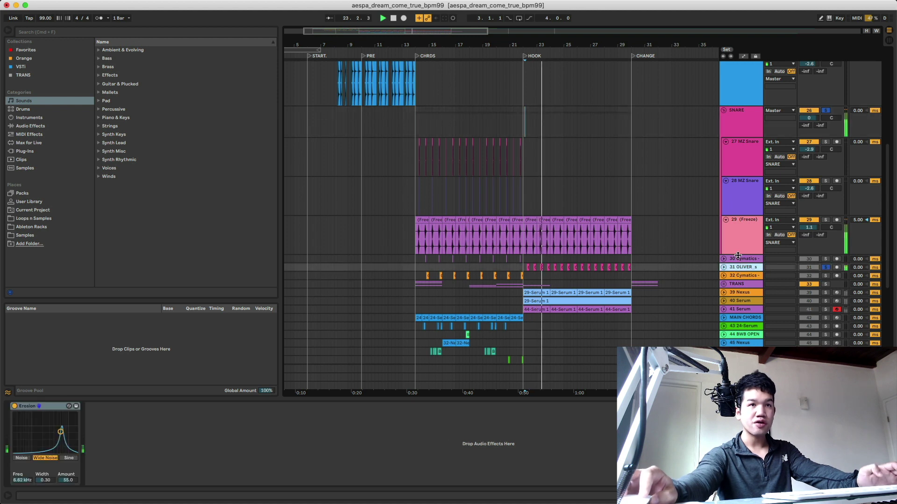
{"action": "left_click_drag", "start_coordinate": [742, 267], "coordinate": [736, 223]}
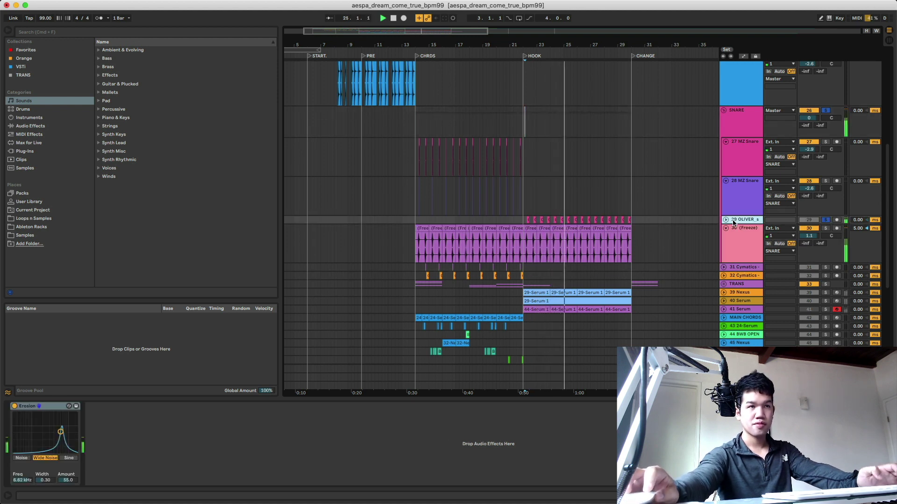
{"action": "left_click", "coordinate": [825, 111]}
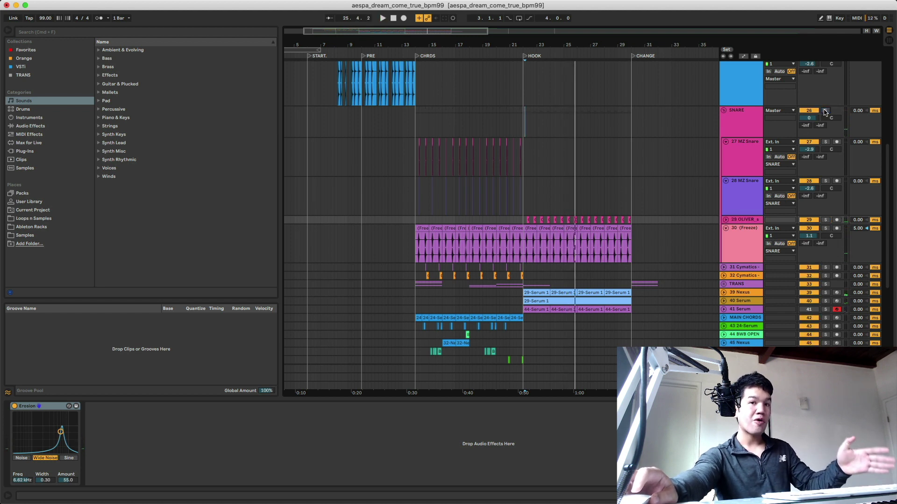
{"action": "left_click", "coordinate": [723, 110]}
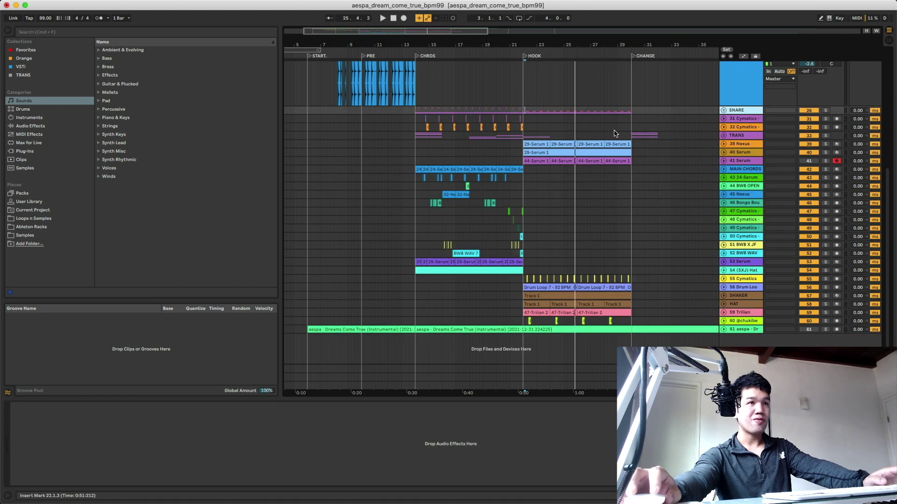
Unfold the MAIN CHORDS track and select its clips across the CHRDS section
{"action": "scroll", "coordinate": [578, 137], "scroll_direction": "up", "scroll_amount": 2}
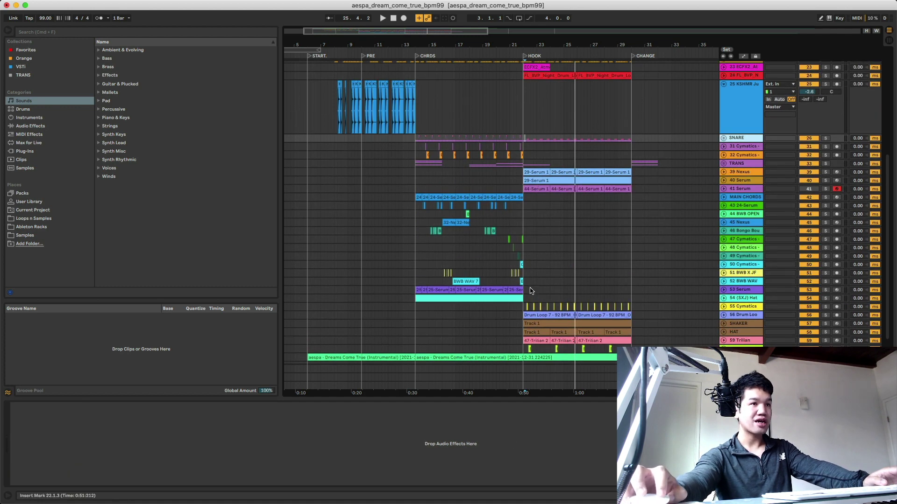
{"action": "scroll", "coordinate": [532, 270], "scroll_direction": "up", "scroll_amount": 5}
{"action": "scroll", "coordinate": [518, 234], "scroll_direction": "down", "scroll_amount": 2}
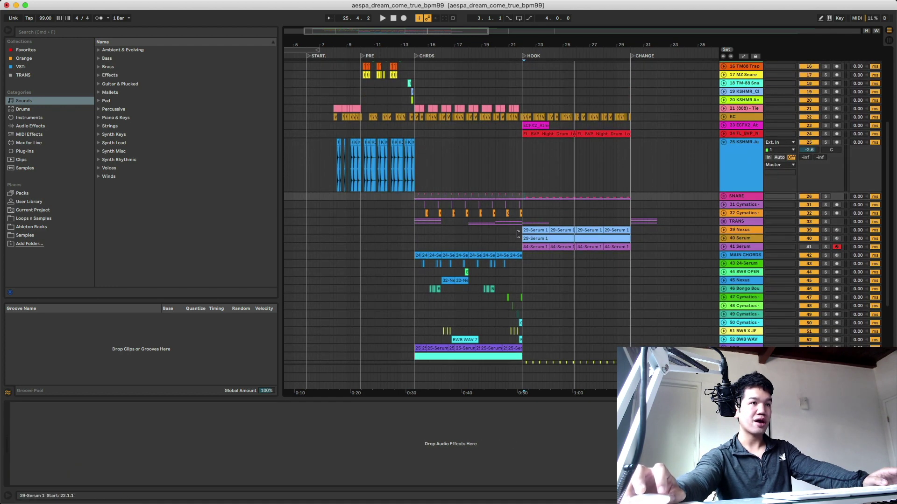
{"action": "left_click", "coordinate": [724, 258]}
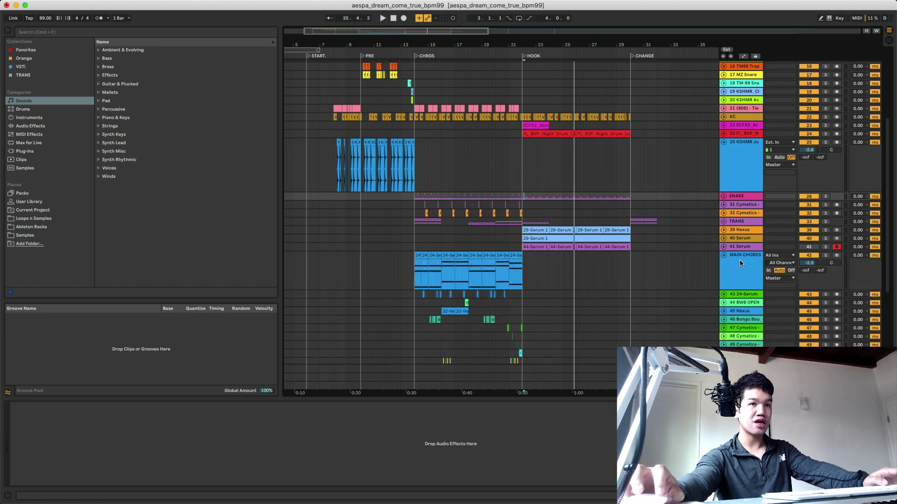
{"action": "left_click", "coordinate": [738, 259]}
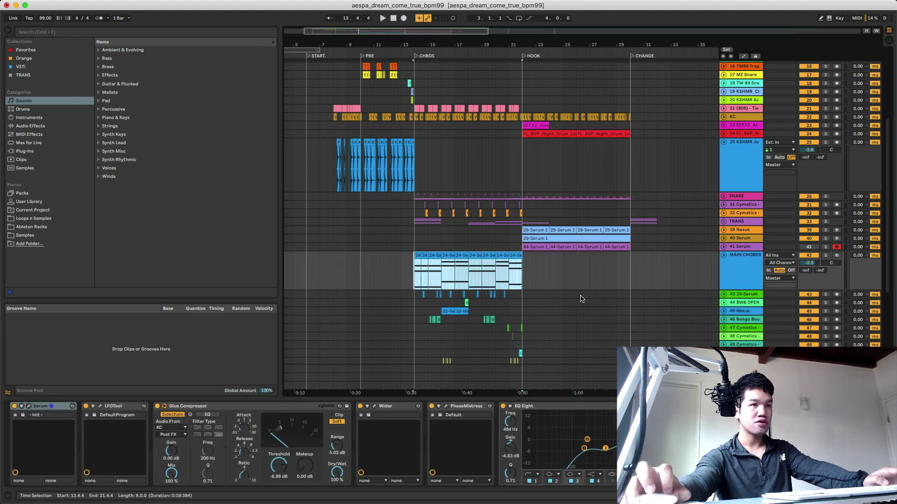
Unfold the 39 Nexus, 40 Serum and 41 Serum tracks and delete the 41 Serum track
{"action": "scroll", "coordinate": [580, 299], "scroll_direction": "down", "scroll_amount": 4}
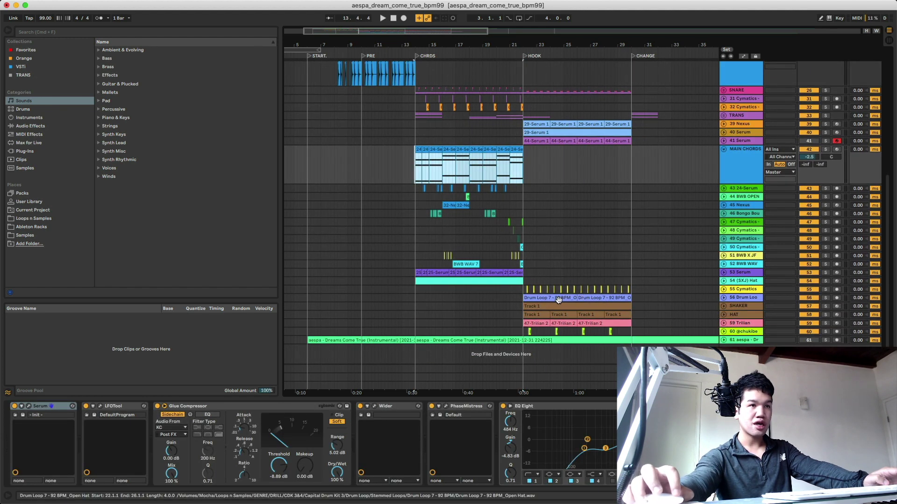
{"action": "scroll", "coordinate": [566, 189], "scroll_direction": "up", "scroll_amount": 1}
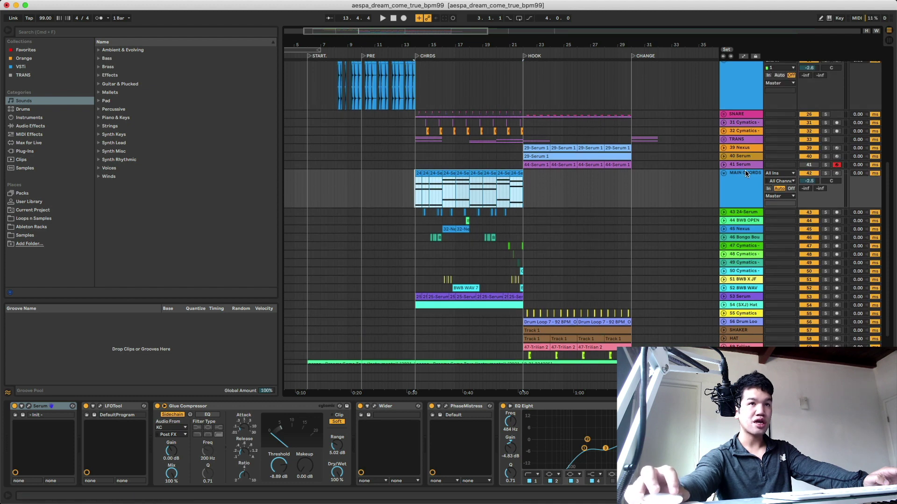
{"action": "left_click", "coordinate": [724, 165]}
{"action": "left_click", "coordinate": [723, 156]}
{"action": "left_click", "coordinate": [723, 148]}
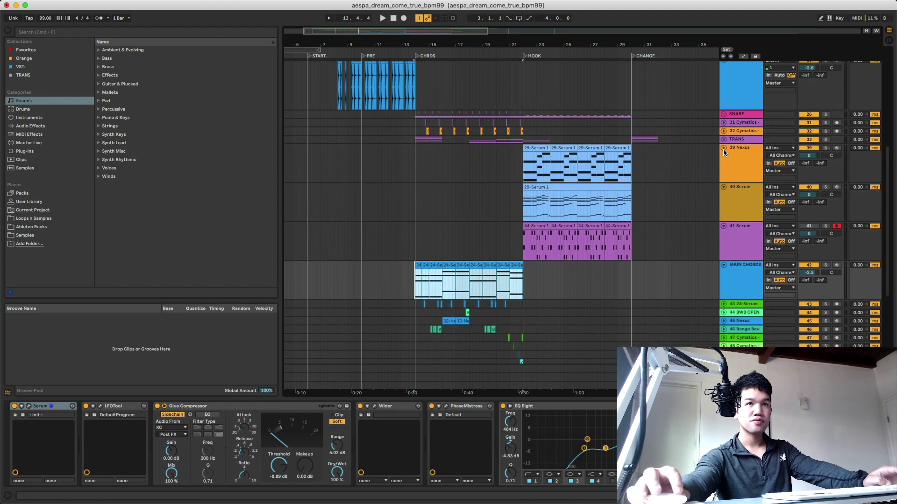
{"action": "left_click", "coordinate": [734, 158]}
{"action": "left_click", "coordinate": [745, 237]}
{"action": "key", "text": "Delete"}
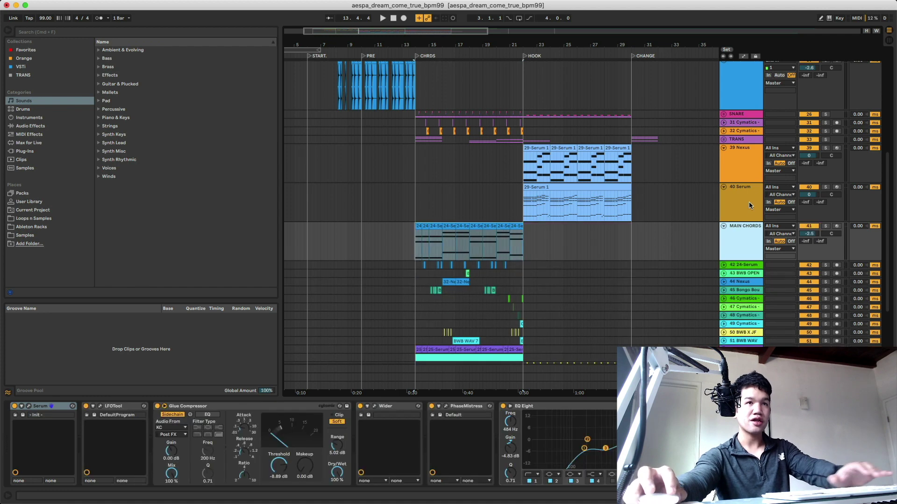
Solo the 39 Nexus and 40 Serum tracks together and play their HOOK clips from 22.1.1
{"action": "left_click", "coordinate": [749, 202]}
{"action": "left_click", "coordinate": [744, 171]}
{"action": "left_click", "coordinate": [826, 148]}
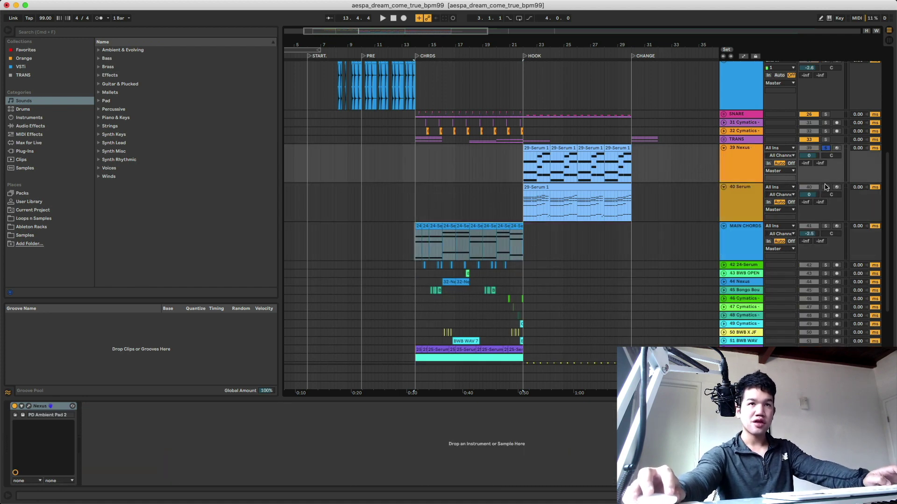
{"action": "left_click", "coordinate": [524, 177]}
{"action": "key", "text": "space"}
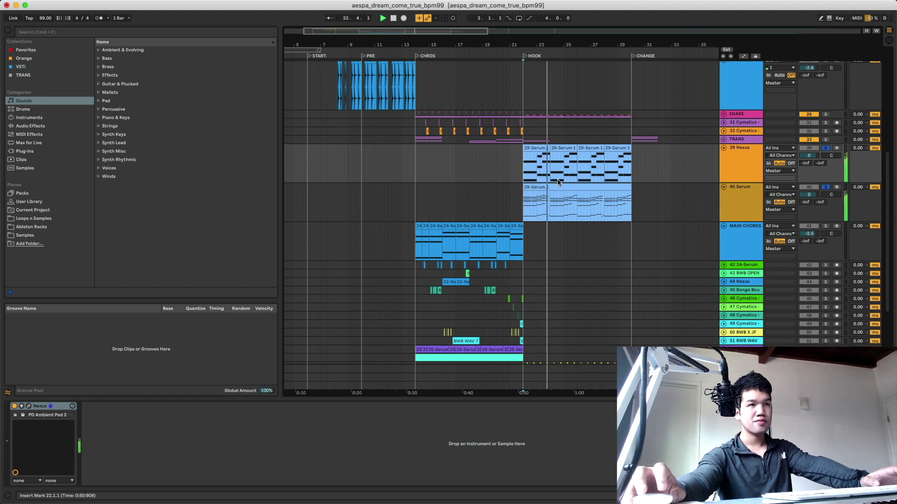
Open the Nexus plugin window of the 39 Nexus track and play that track soloed on its own
{"action": "left_click", "coordinate": [752, 163]}
{"action": "left_click", "coordinate": [39, 417]}
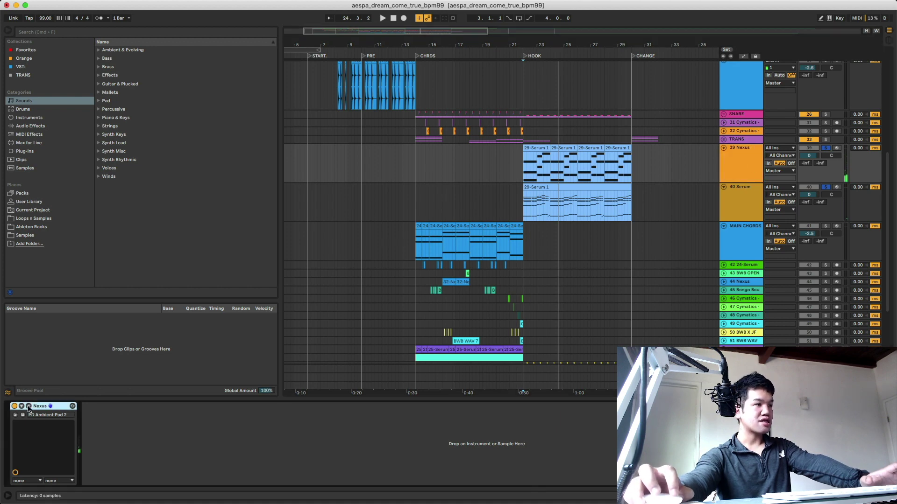
{"action": "left_click", "coordinate": [29, 406]}
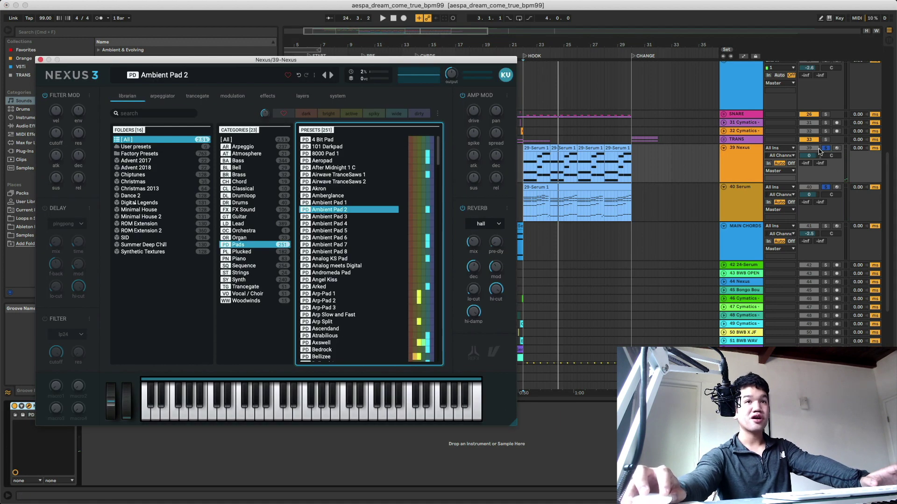
{"action": "left_click", "coordinate": [826, 148]}
{"action": "left_click", "coordinate": [826, 148]}
{"action": "key", "text": "space"}
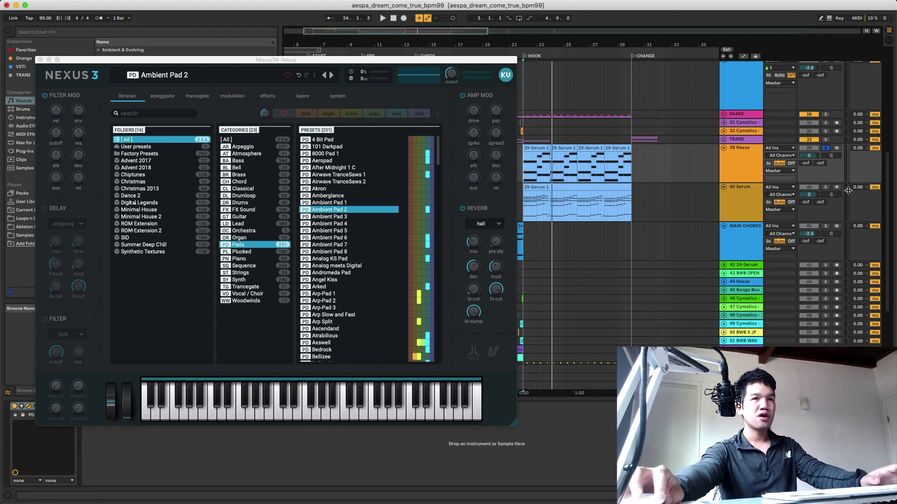
Solo the 40 Serum track, open its Serum plugin window, play the HOOK part from 22.1.1, and close the window
{"action": "left_click", "coordinate": [739, 195]}
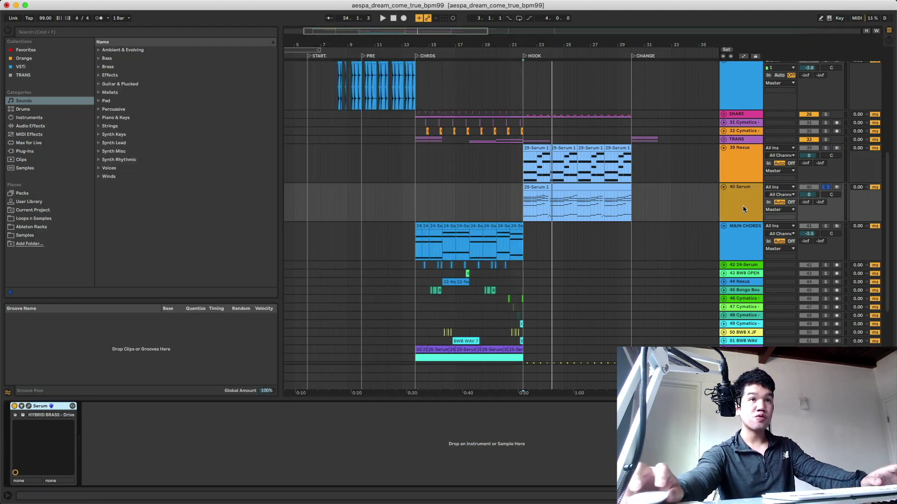
{"action": "left_click", "coordinate": [29, 406]}
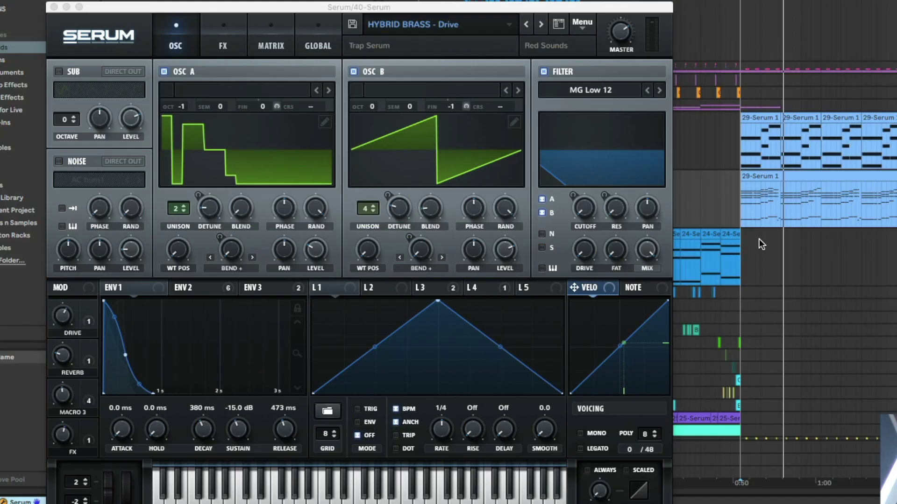
{"action": "key", "text": "space"}
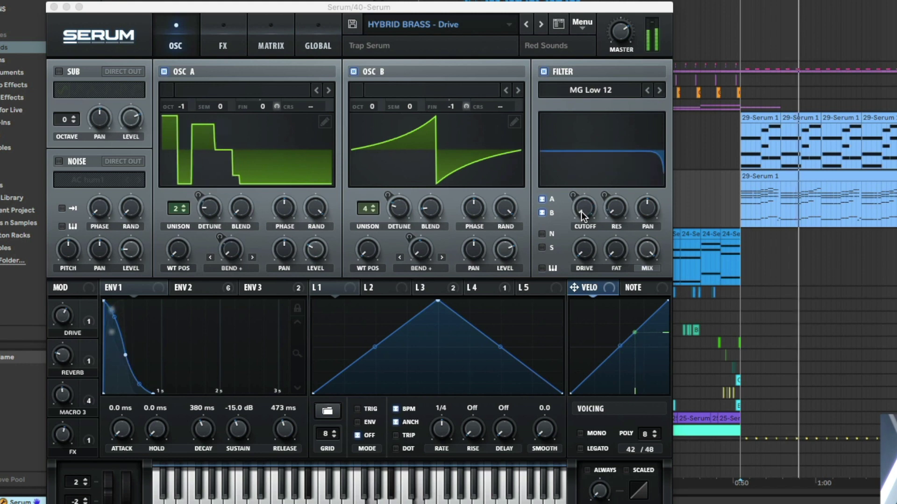
{"action": "mouse_move", "coordinate": [581, 212]}
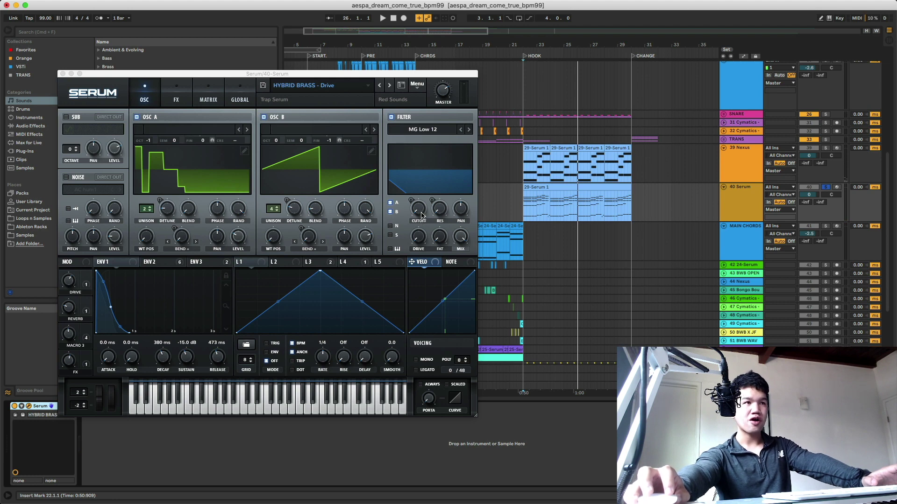
{"action": "key", "text": "space"}
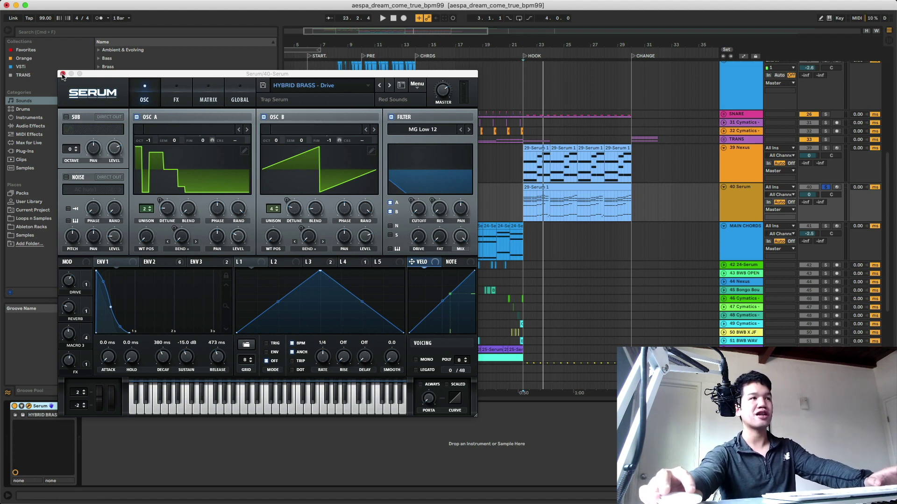
{"action": "left_click", "coordinate": [63, 73]}
{"action": "key", "text": "space"}
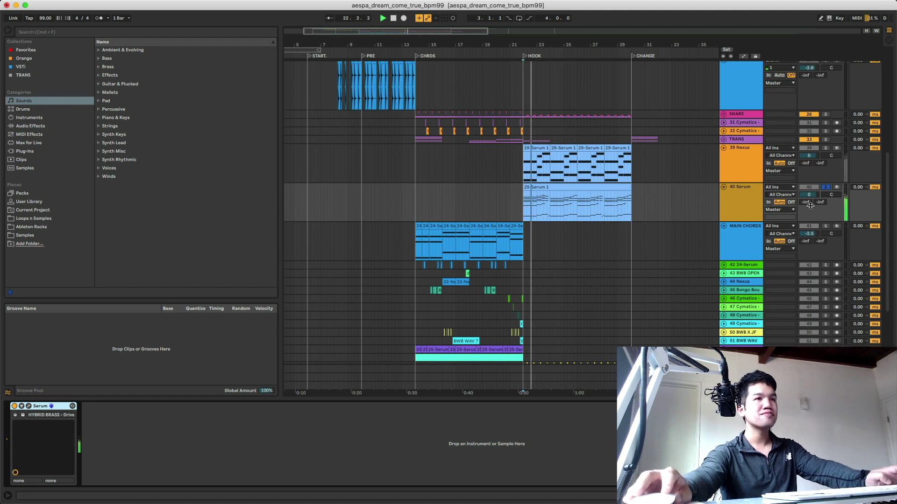
Clear the 40 Serum solo, play the full mix from 25.3.3, and close the Nexus window
{"action": "left_click", "coordinate": [826, 187]}
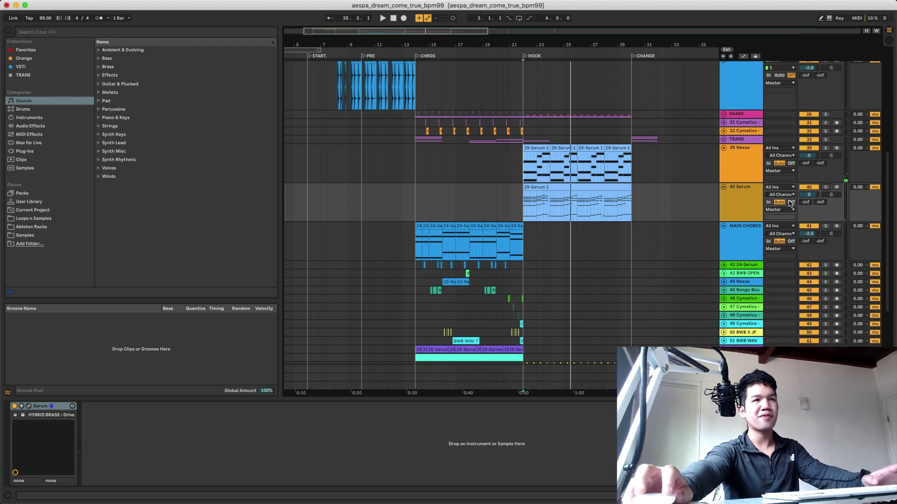
{"action": "left_click", "coordinate": [573, 178]}
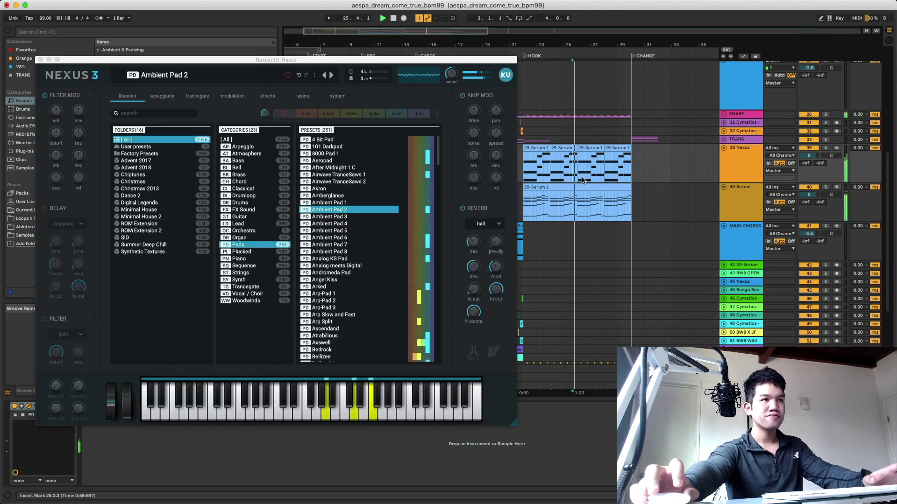
{"action": "left_click", "coordinate": [41, 60]}
{"action": "scroll", "coordinate": [594, 264], "scroll_direction": "down", "scroll_amount": 1}
{"action": "scroll", "coordinate": [593, 264], "scroll_direction": "down", "scroll_amount": 2}
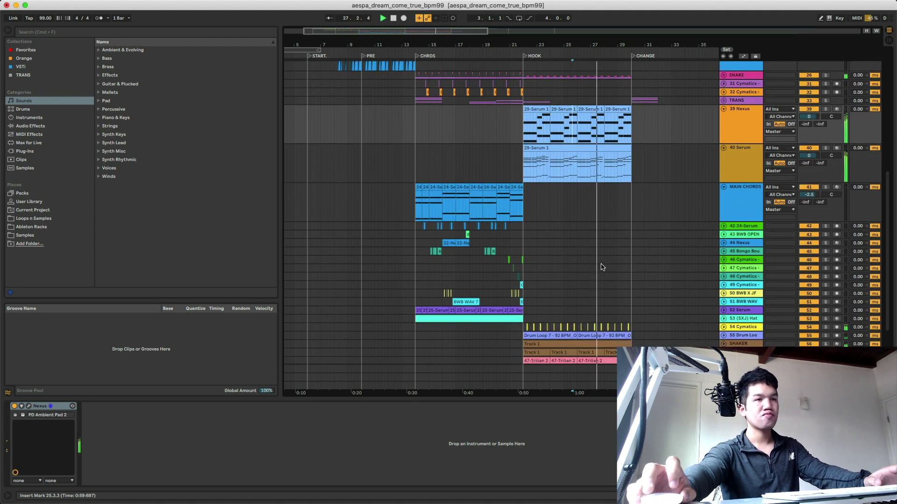
{"action": "scroll", "coordinate": [617, 269], "scroll_direction": "down", "scroll_amount": 2}
{"action": "key", "text": "space"}
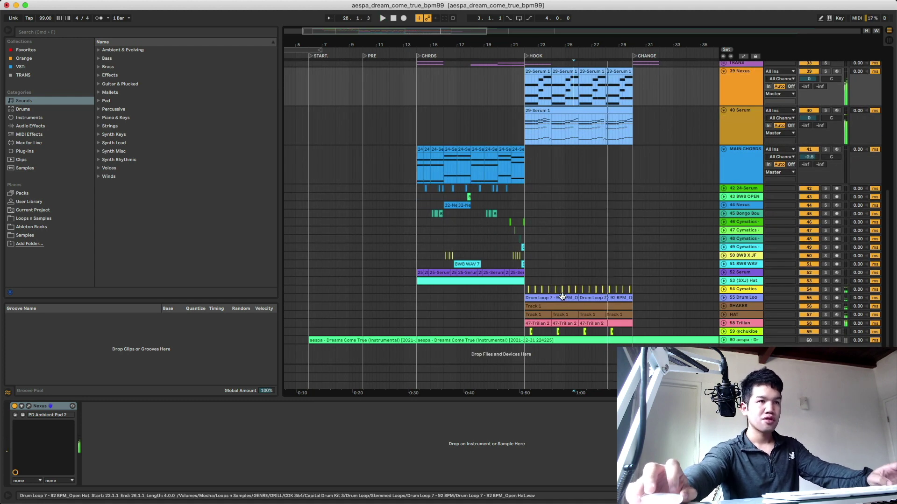
Unfold the 55 Drum Loop, SHAKER, HAT and 58 Trilian tracks under the HOOK section
{"action": "scroll", "coordinate": [562, 296], "scroll_direction": "up", "scroll_amount": 5}
{"action": "left_click", "coordinate": [723, 298]}
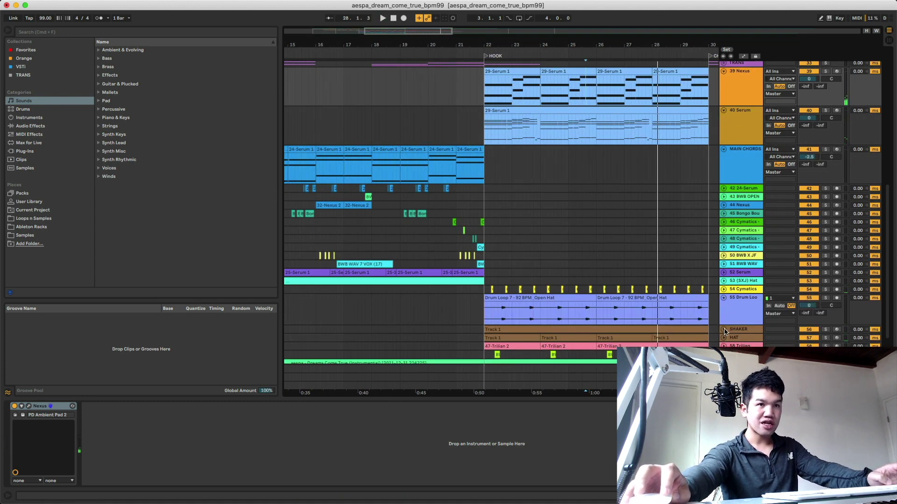
{"action": "left_click", "coordinate": [723, 330]}
{"action": "scroll", "coordinate": [725, 341], "scroll_direction": "down", "scroll_amount": 3}
{"action": "left_click", "coordinate": [723, 323]}
{"action": "scroll", "coordinate": [724, 327], "scroll_direction": "down", "scroll_amount": 3}
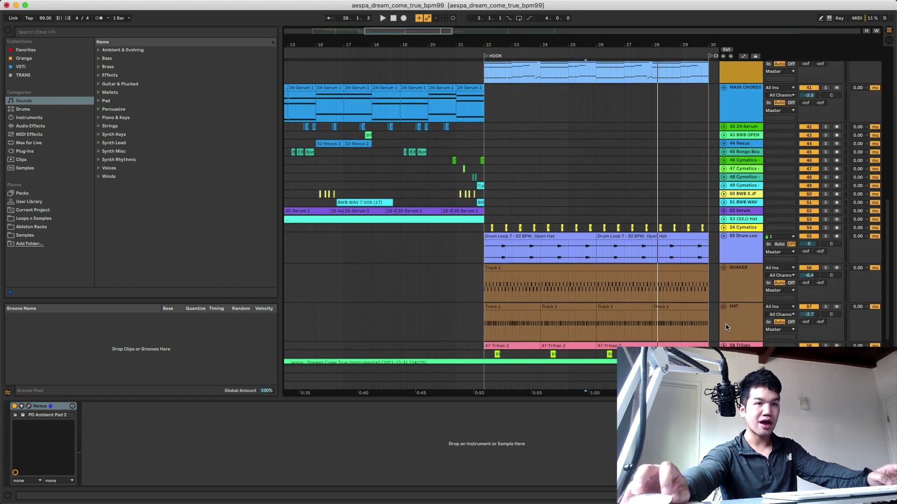
{"action": "left_click", "coordinate": [723, 324]}
Play the full mix of the HOOK section from 23.2.2 and stop it
{"action": "left_click", "coordinate": [522, 294]}
{"action": "key", "text": "space"}
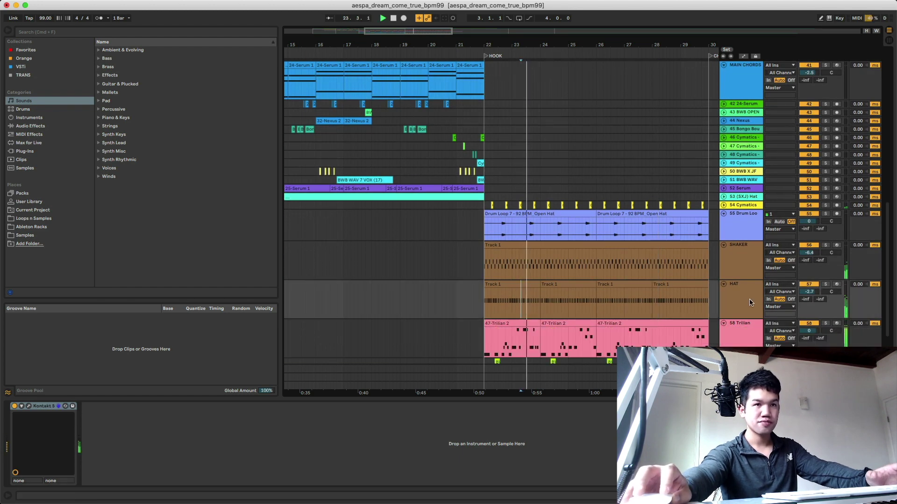
{"action": "key", "text": "space"}
Solo the 58 Trilian track, open its Trilian plugin window, and play the bass line
{"action": "left_click", "coordinate": [825, 323]}
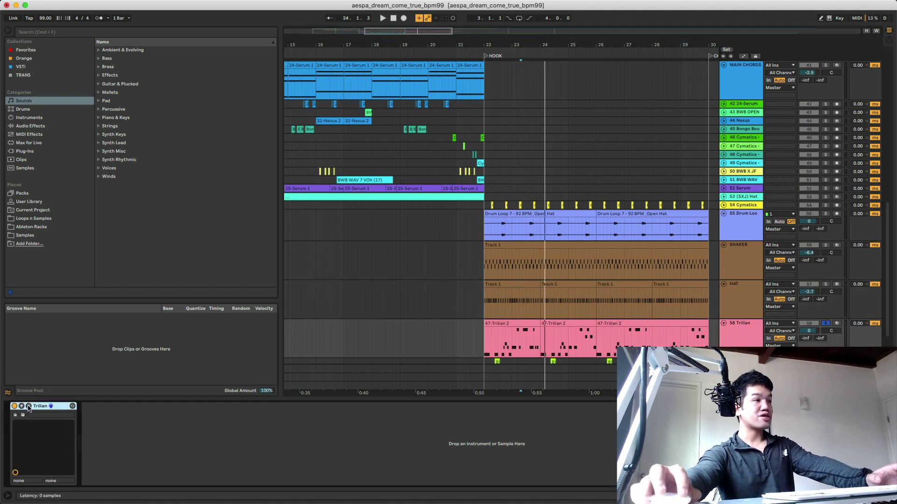
{"action": "left_click", "coordinate": [51, 406]}
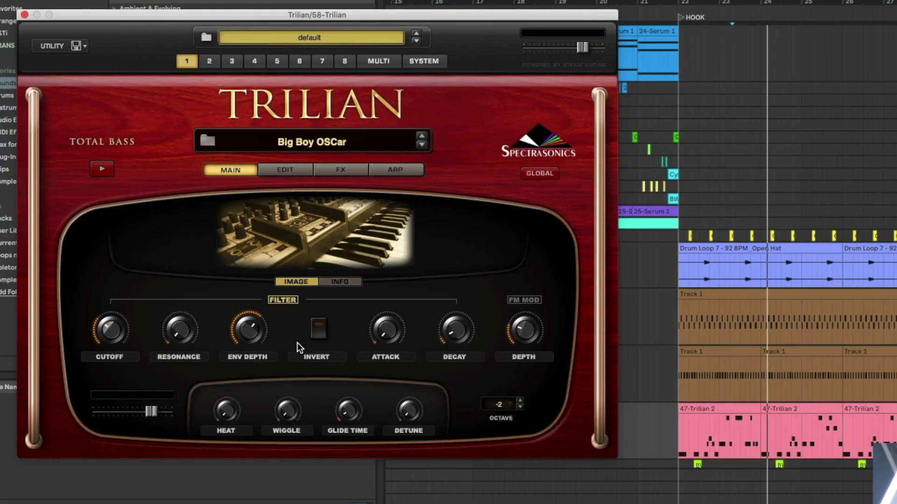
{"action": "key", "text": "space"}
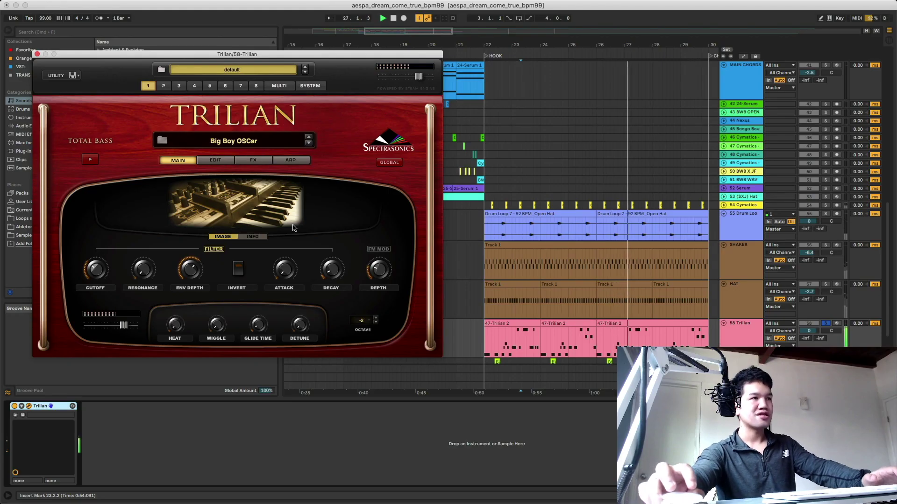
{"action": "left_click", "coordinate": [289, 214]}
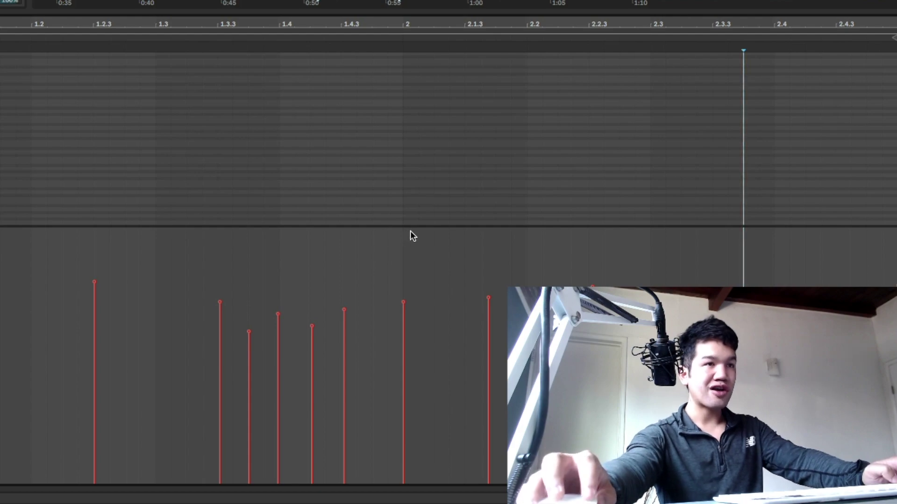
Review the bass notes of the first 47-Trilian 2 clip in an enlarged note editor, and return to the device view
{"action": "left_click_drag", "start_coordinate": [416, 227], "coordinate": [410, 302]}
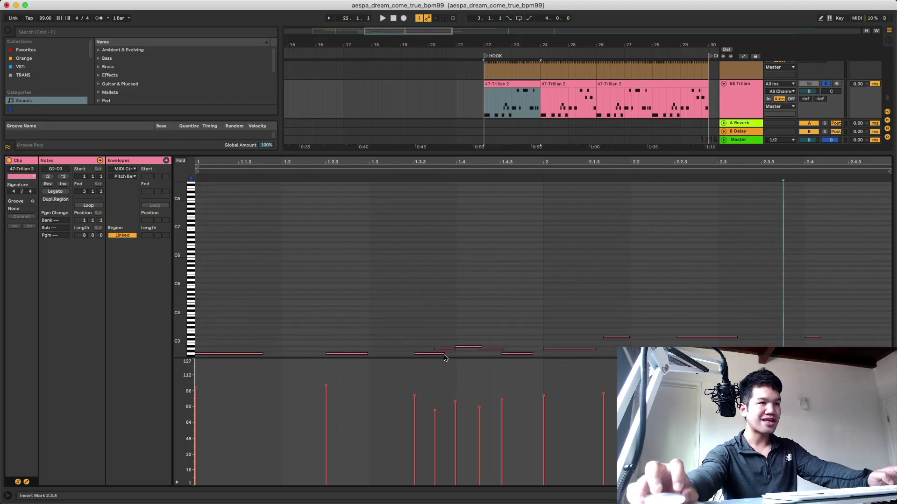
{"action": "scroll", "coordinate": [524, 315], "scroll_direction": "down", "scroll_amount": 3}
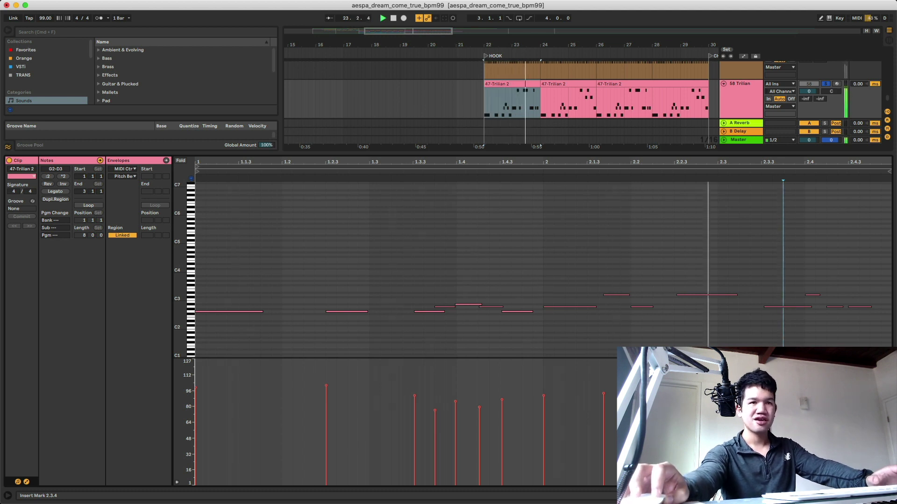
{"action": "key", "text": "shift+Tab"}
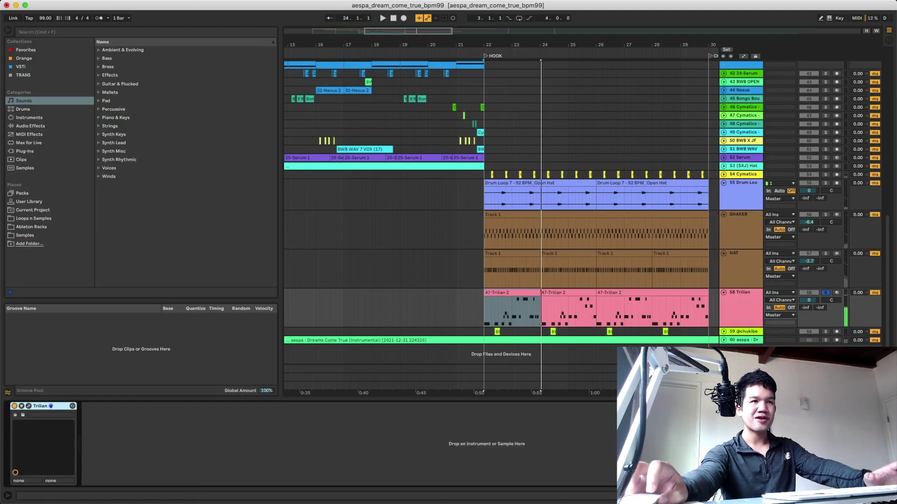
Clear the 58 Trilian solo and play the full HOOK mix from 22.1.1
{"action": "left_click", "coordinate": [825, 294]}
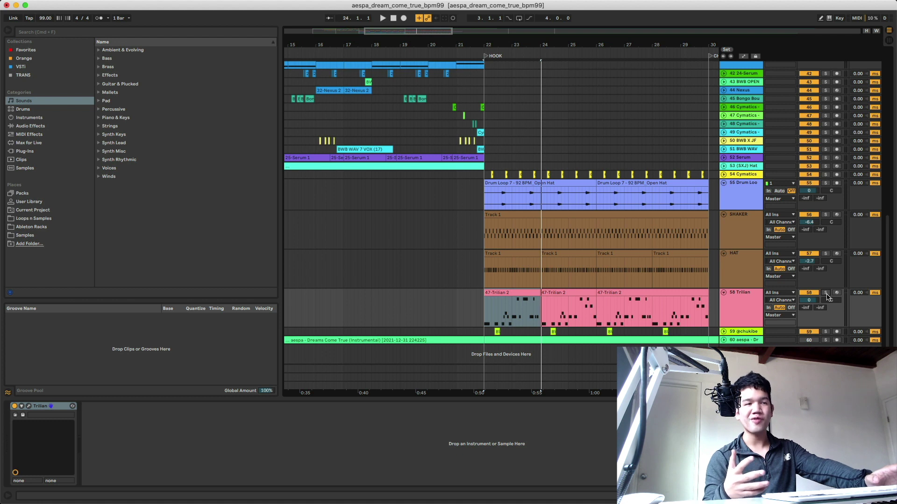
{"action": "key", "text": "space"}
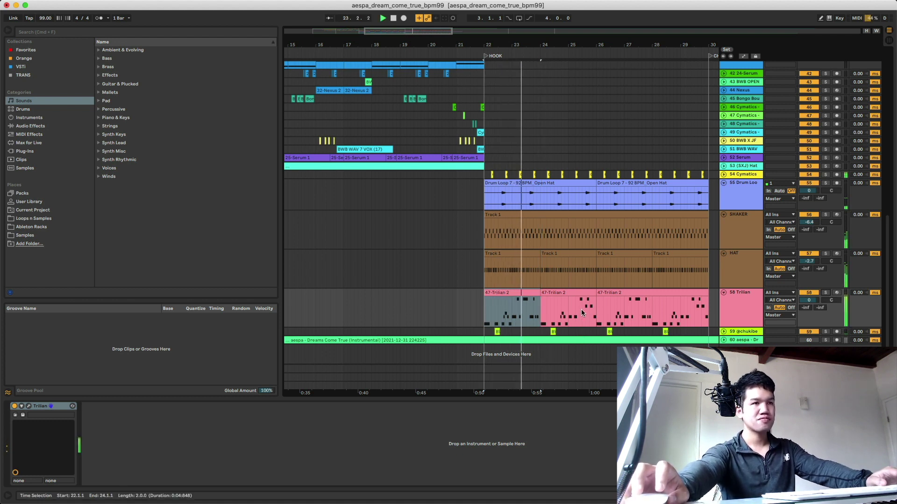
{"action": "scroll", "coordinate": [580, 309], "scroll_direction": "down", "scroll_amount": 5}
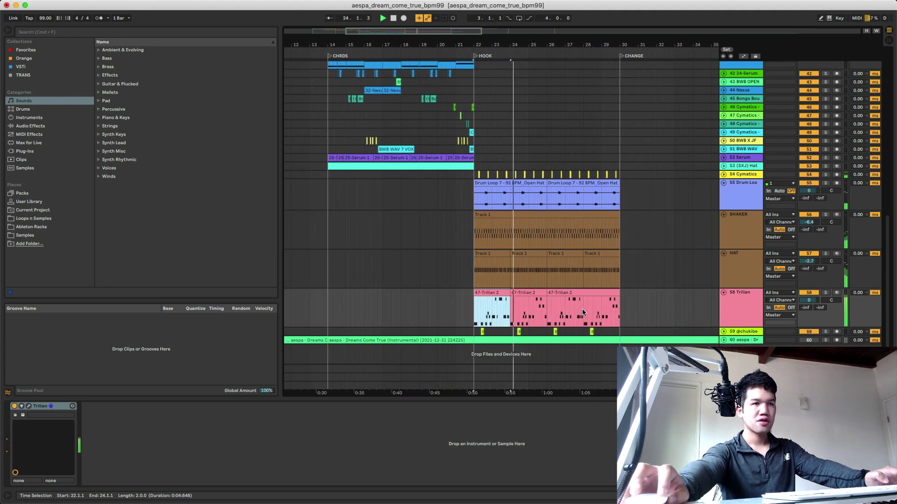
Duplicate the first 47-Trilian 2 clip over the second to compare their notes, and undo the duplication
{"action": "left_click", "coordinate": [499, 292]}
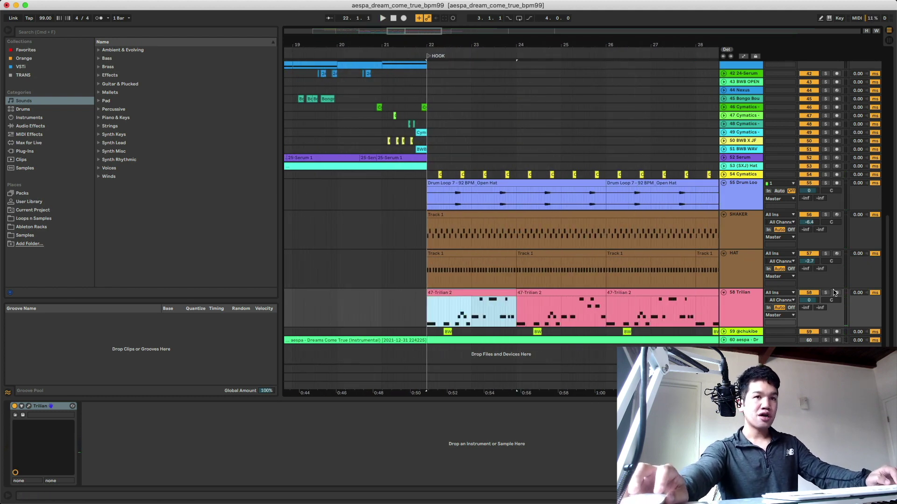
{"action": "left_click", "coordinate": [539, 292]}
{"action": "left_click", "coordinate": [514, 305]}
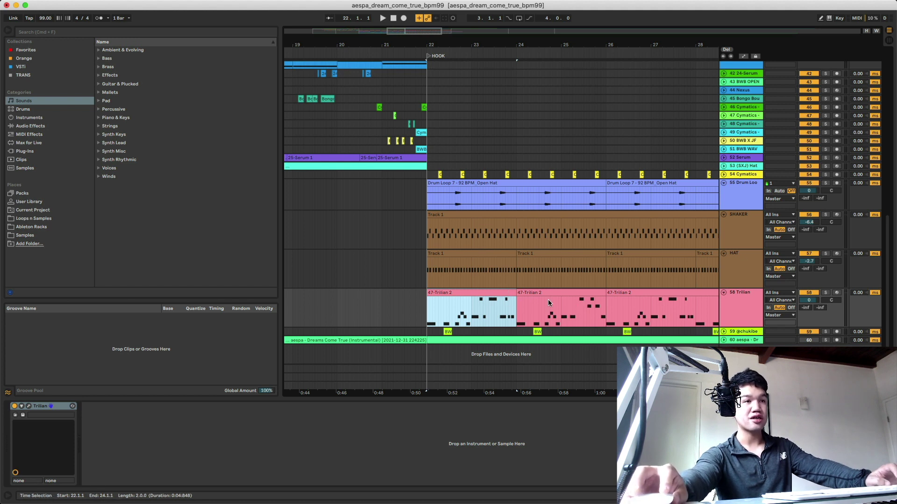
{"action": "key", "text": "Right"}
{"action": "key", "text": "Right"}
{"action": "key", "text": "Left"}
{"action": "key", "text": "Left"}
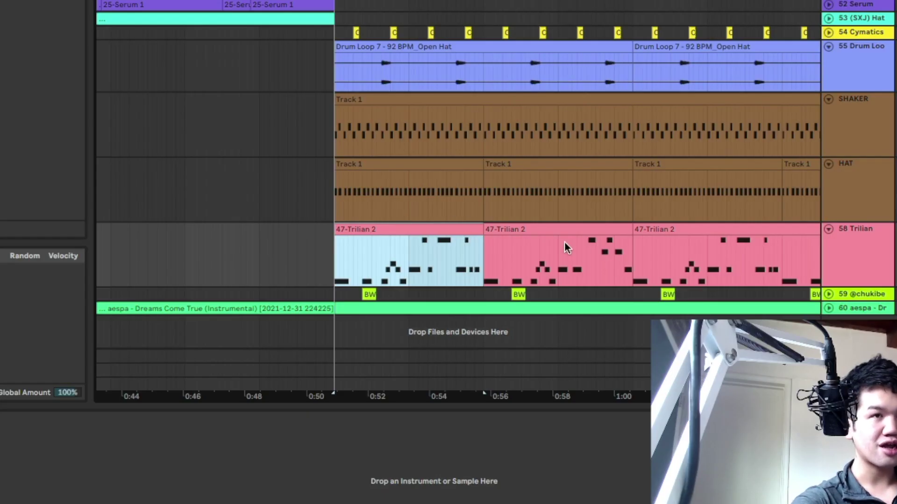
{"action": "key", "text": "Right"}
{"action": "key", "text": "Left"}
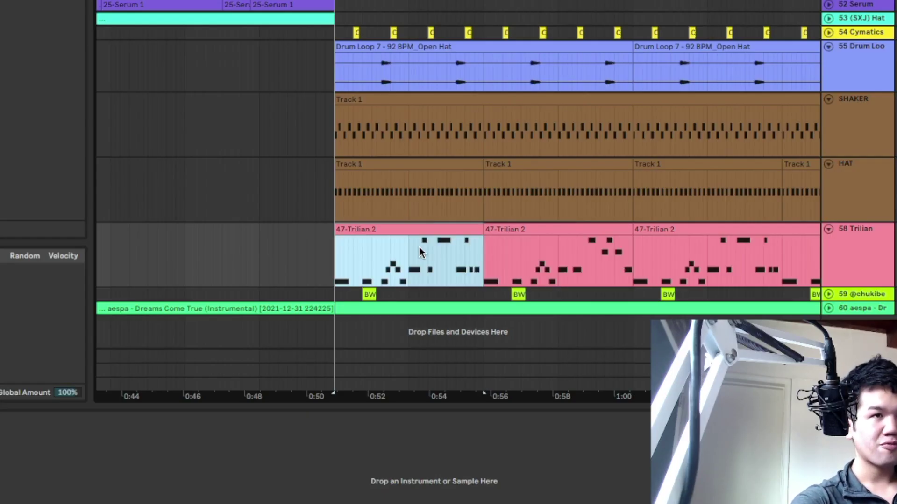
{"action": "key", "text": "Right"}
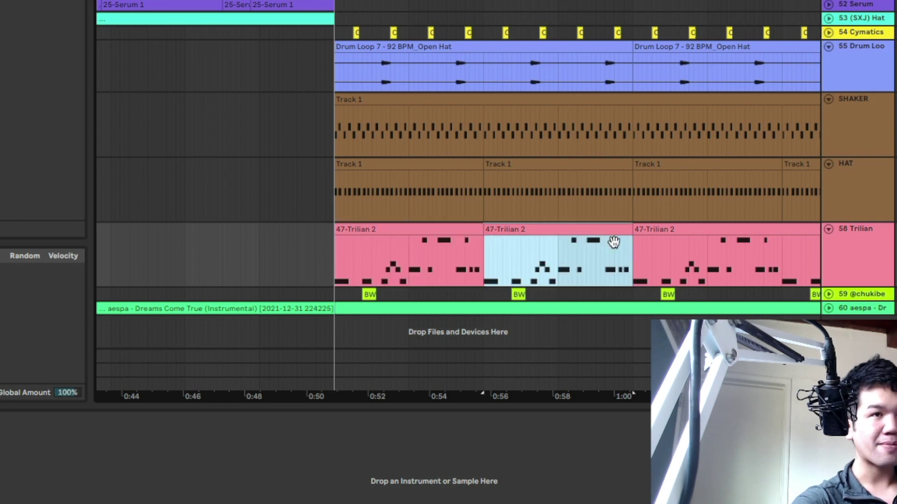
{"action": "key", "text": "Left"}
Solo the 58 Trilian track and play its bass line from bar 23 and again from bar 25
{"action": "left_click", "coordinate": [298, 260]}
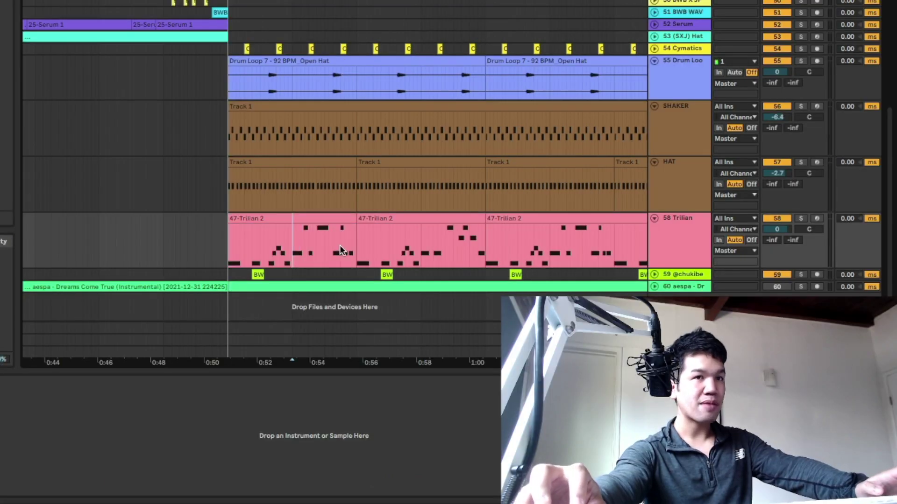
{"action": "left_click", "coordinate": [800, 219]}
{"action": "key", "text": "space"}
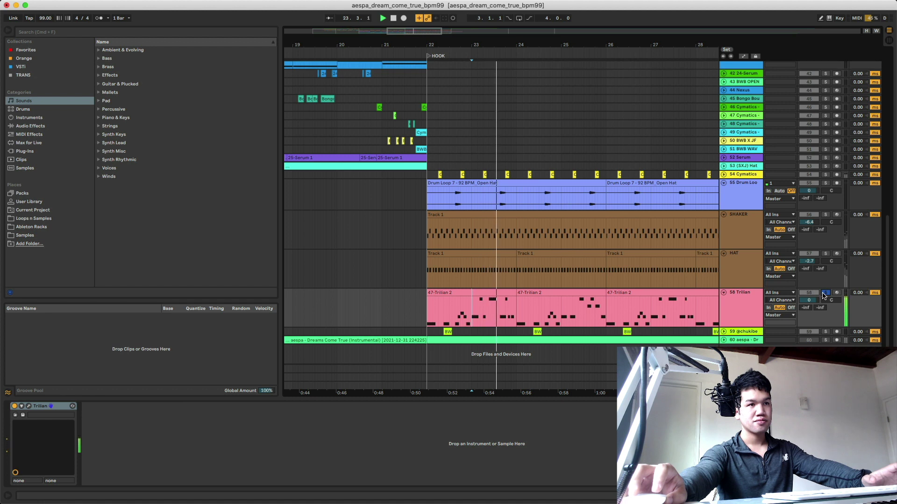
{"action": "left_click", "coordinate": [563, 322]}
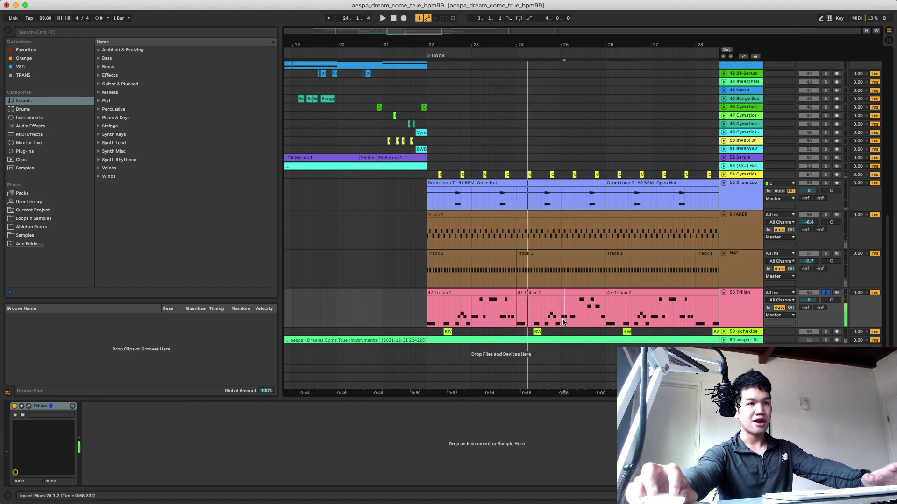
{"action": "key", "text": "space"}
{"action": "key", "text": "space"}
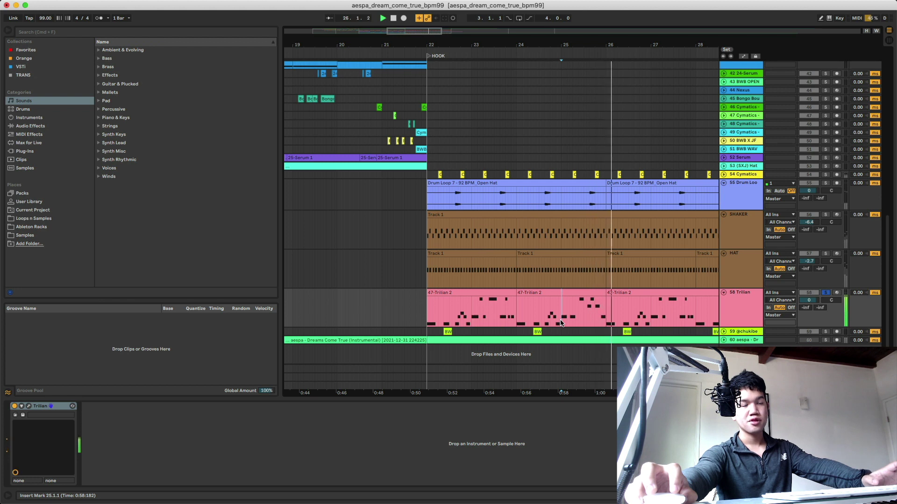
Set the insert marker to 24.1.1 in the 58 Trilian track and stop the bass playback
{"action": "left_click", "coordinate": [517, 322]}
{"action": "key", "text": "space"}
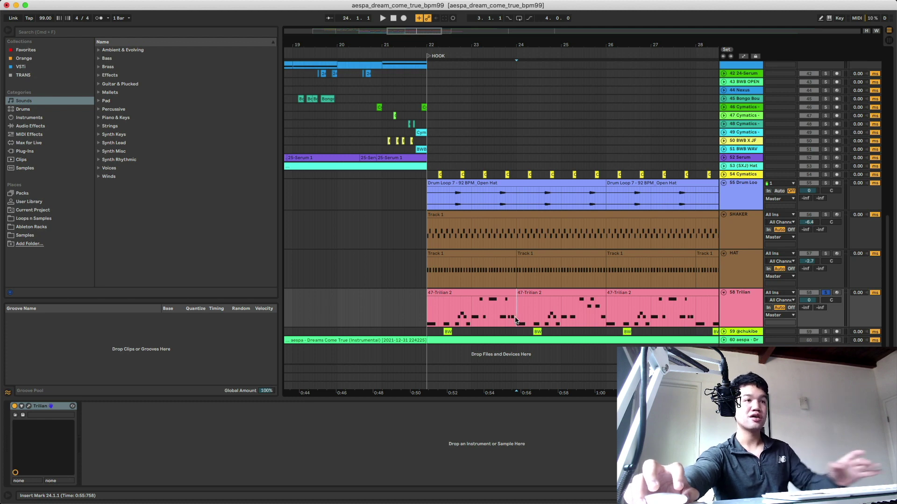
Solo the unfolded 10 KSHMR Sub Drop track and play it from 6.1.1 at the START section
{"action": "scroll", "coordinate": [449, 257], "scroll_direction": "down", "scroll_amount": 5}
{"action": "scroll", "coordinate": [459, 245], "scroll_direction": "left", "scroll_amount": 5}
{"action": "scroll", "coordinate": [461, 243], "scroll_direction": "up", "scroll_amount": 15}
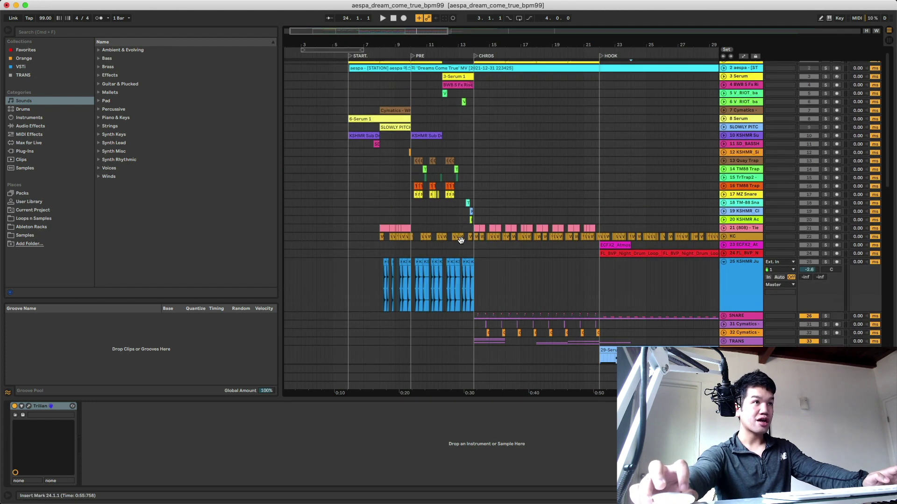
{"action": "scroll", "coordinate": [460, 240], "scroll_direction": "up", "scroll_amount": 1}
{"action": "left_click", "coordinate": [351, 143]}
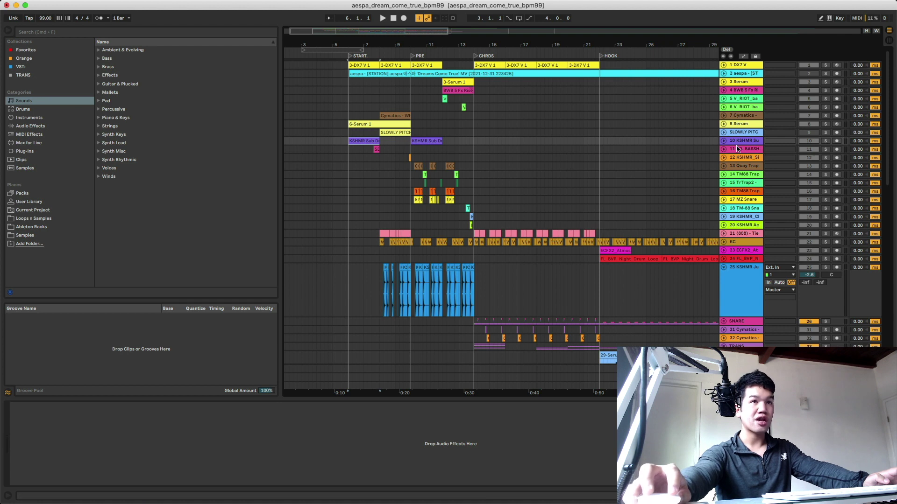
{"action": "left_click", "coordinate": [724, 141]}
{"action": "left_click", "coordinate": [825, 142]}
{"action": "key", "text": "space"}
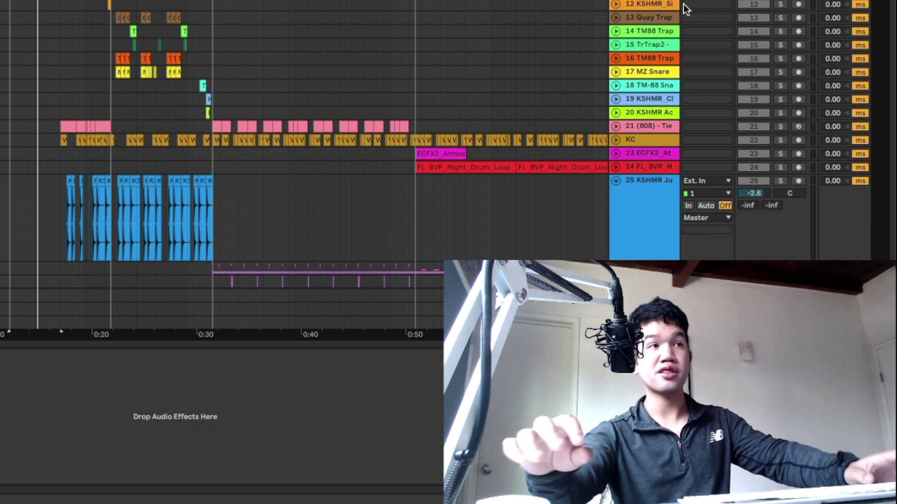
{"action": "key", "text": "space"}
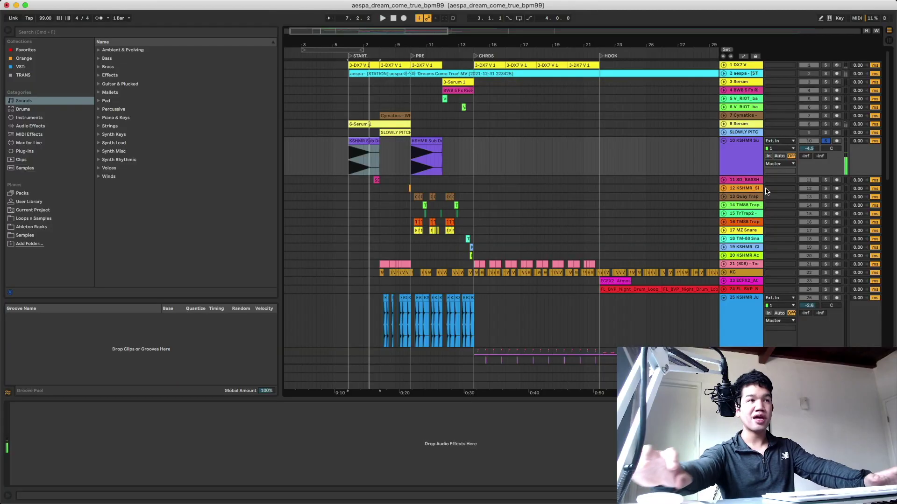
Unfold the 11 SD_BASSH track, solo it together with the sub drop track, and play both from 7.3.2
{"action": "left_click", "coordinate": [724, 180]}
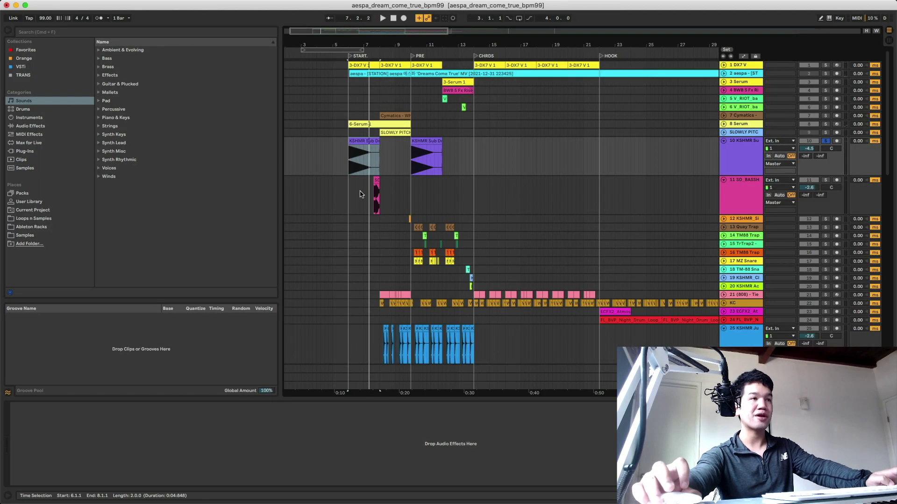
{"action": "scroll", "coordinate": [362, 195], "scroll_direction": "up", "scroll_amount": 4}
{"action": "left_click", "coordinate": [398, 193]}
{"action": "scroll", "coordinate": [398, 193], "scroll_direction": "up", "scroll_amount": 2}
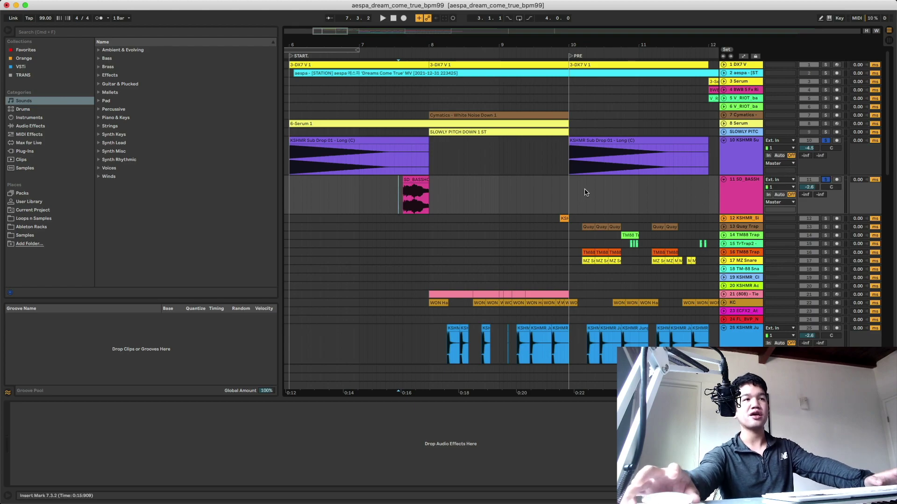
{"action": "key", "text": "space"}
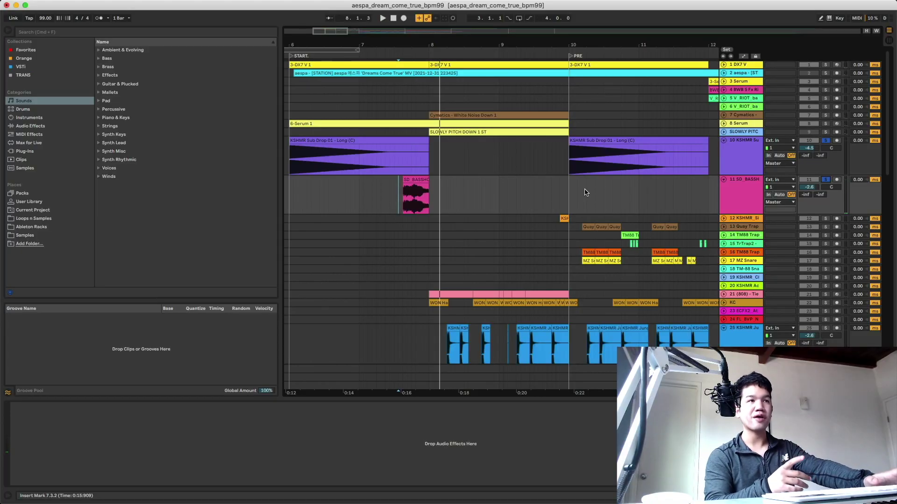
{"action": "key", "text": "space"}
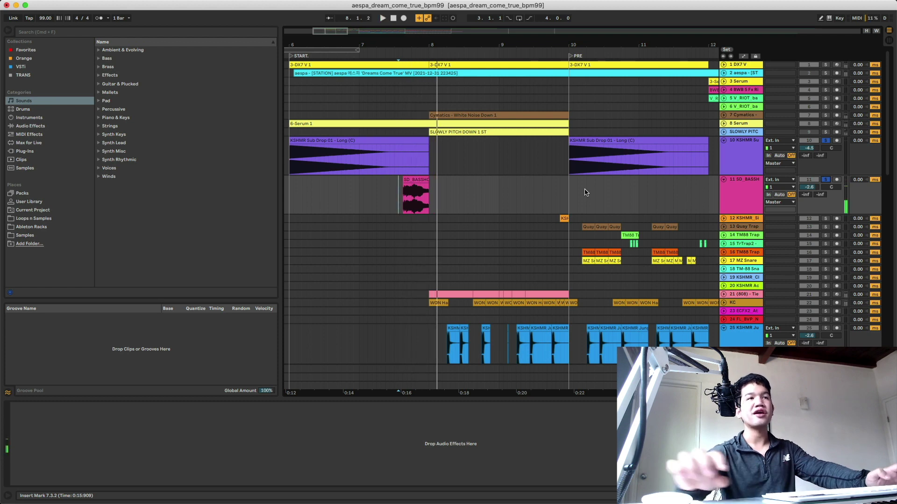
Clear the sub drop and SD_BASSH solos, and solo the KC and 25 KSHMR Ju drum tracks together
{"action": "scroll", "coordinate": [464, 176], "scroll_direction": "down", "scroll_amount": 5}
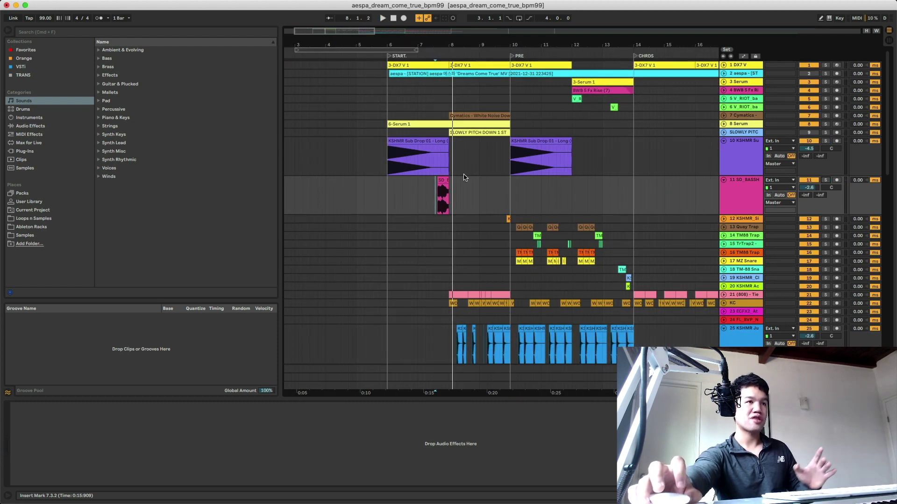
{"action": "left_click", "coordinate": [450, 174]}
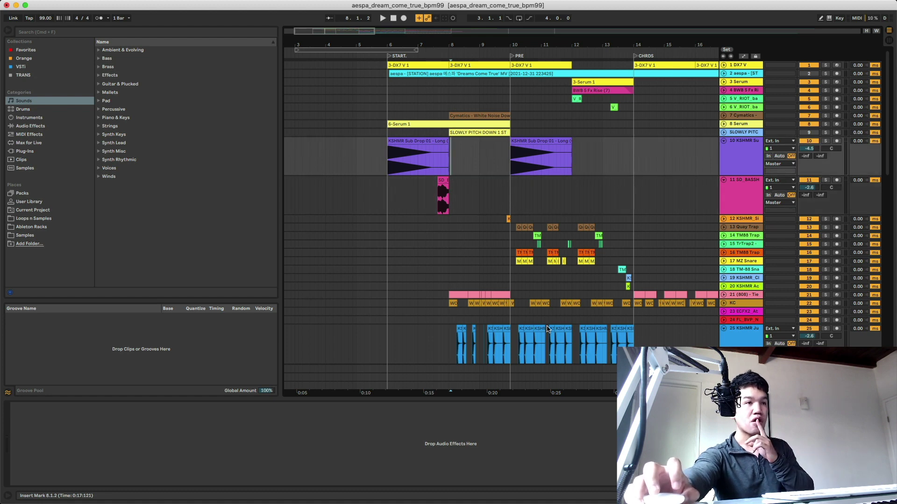
{"action": "scroll", "coordinate": [544, 320], "scroll_direction": "down", "scroll_amount": 2}
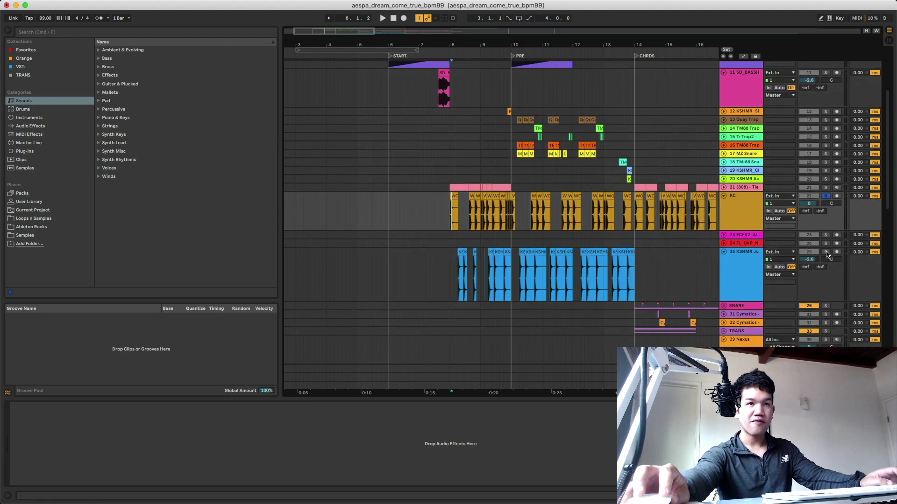
{"action": "left_click", "coordinate": [826, 252], "text": "super"}
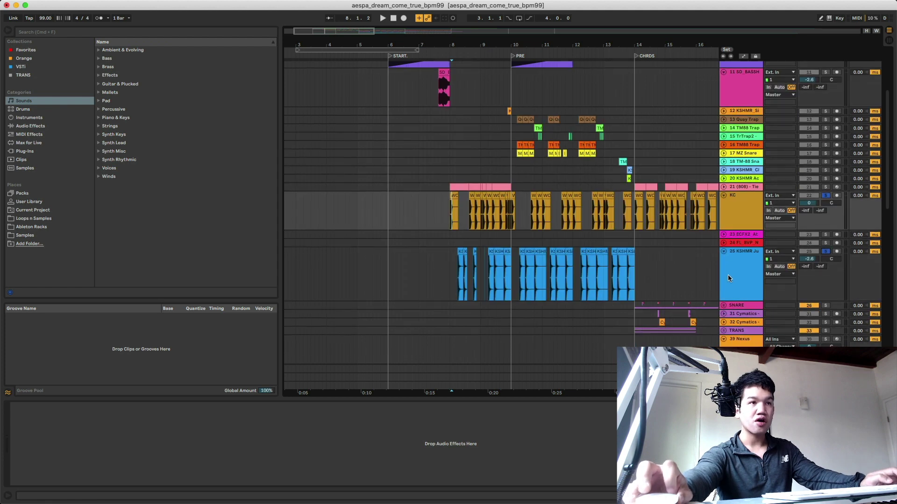
Play the CHRDS drums from 14.3.2 with SNARE, TRANS and both Cymatics tracks soloed too, adding 53 (SXJ) Hat to the solos
{"action": "left_click", "coordinate": [548, 174]}
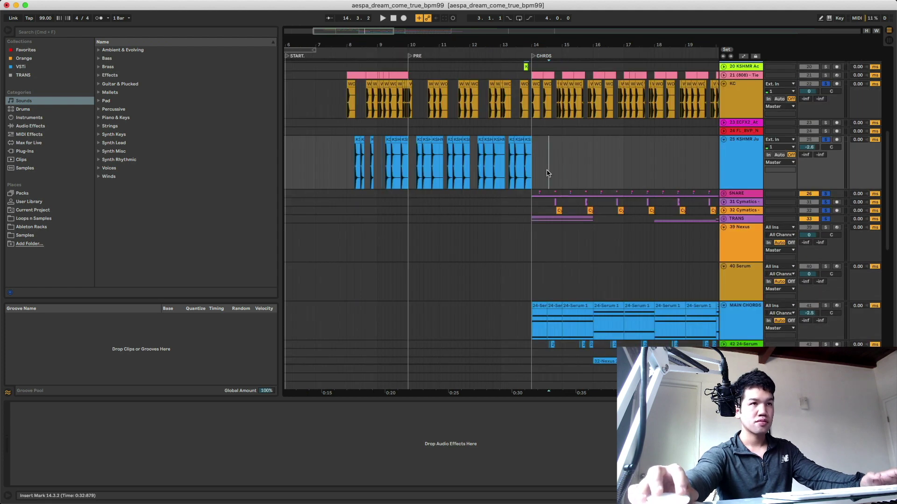
{"action": "key", "text": "space"}
{"action": "scroll", "coordinate": [565, 172], "scroll_direction": "right", "scroll_amount": 3}
{"action": "scroll", "coordinate": [565, 173], "scroll_direction": "up", "scroll_amount": 3}
{"action": "scroll", "coordinate": [566, 173], "scroll_direction": "right", "scroll_amount": 2}
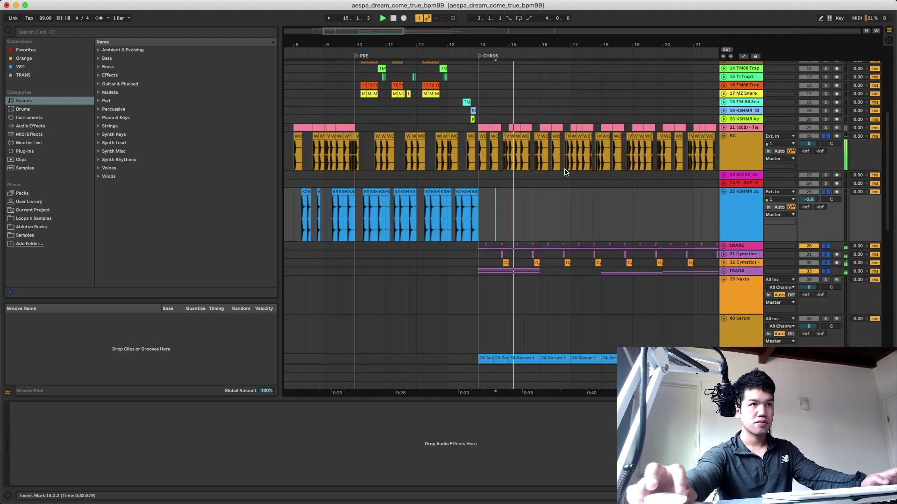
{"action": "scroll", "coordinate": [635, 176], "scroll_direction": "right", "scroll_amount": 2}
{"action": "scroll", "coordinate": [636, 176], "scroll_direction": "down", "scroll_amount": 5}
{"action": "scroll", "coordinate": [635, 176], "scroll_direction": "right", "scroll_amount": 2}
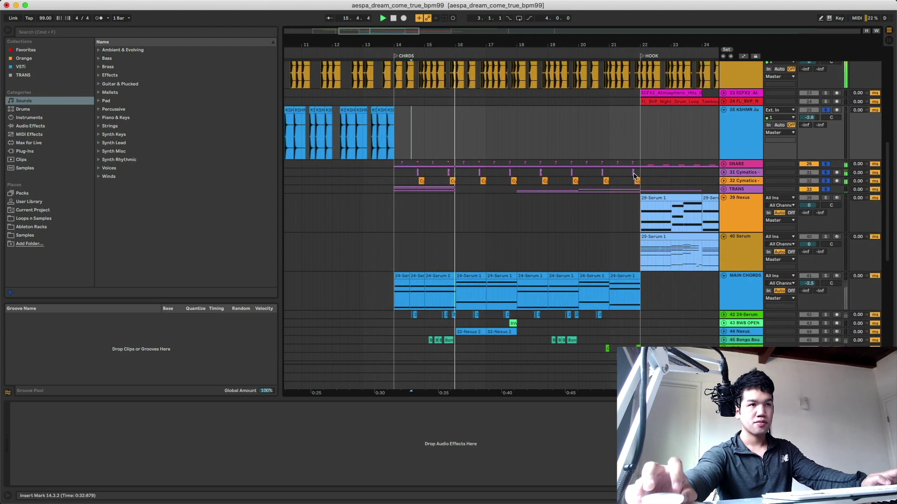
{"action": "scroll", "coordinate": [634, 174], "scroll_direction": "down", "scroll_amount": 7}
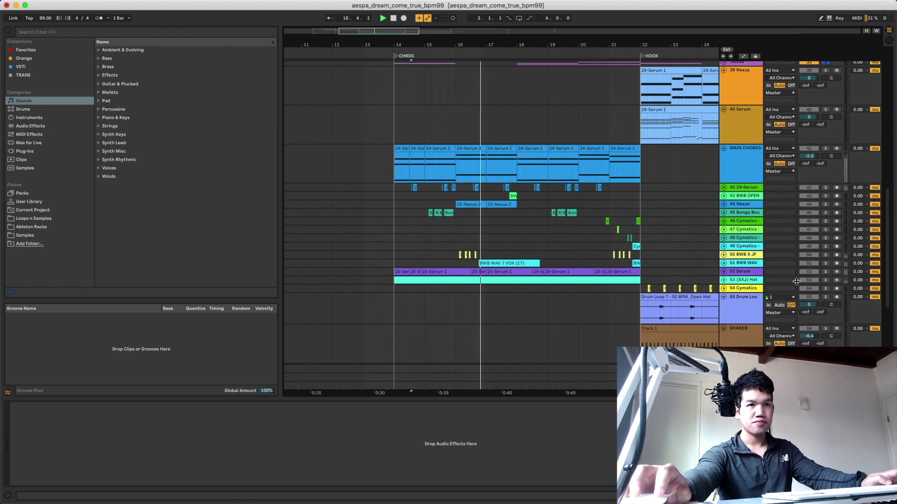
{"action": "left_click", "coordinate": [825, 280], "text": "super"}
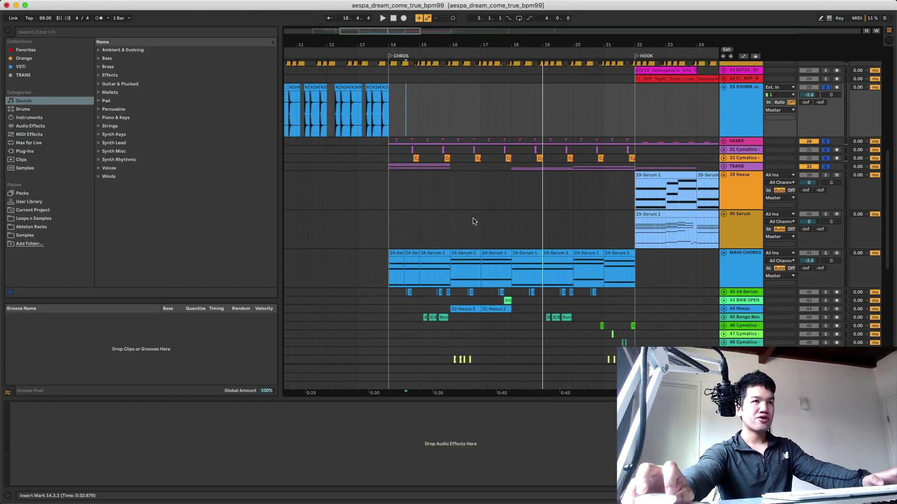
Clear the drum solos, solo the MAIN CHORDS track, and play its chords from 13.4.3
{"action": "scroll", "coordinate": [371, 154], "scroll_direction": "up", "scroll_amount": 5}
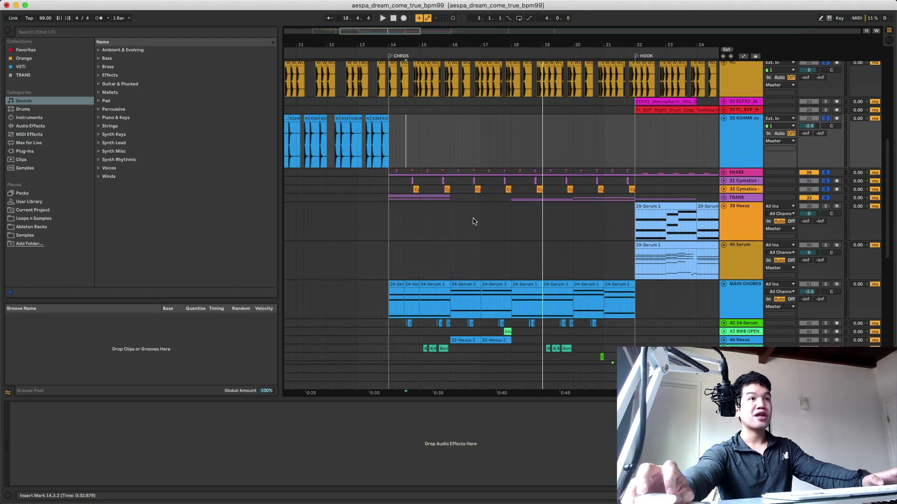
{"action": "left_click", "coordinate": [384, 295]}
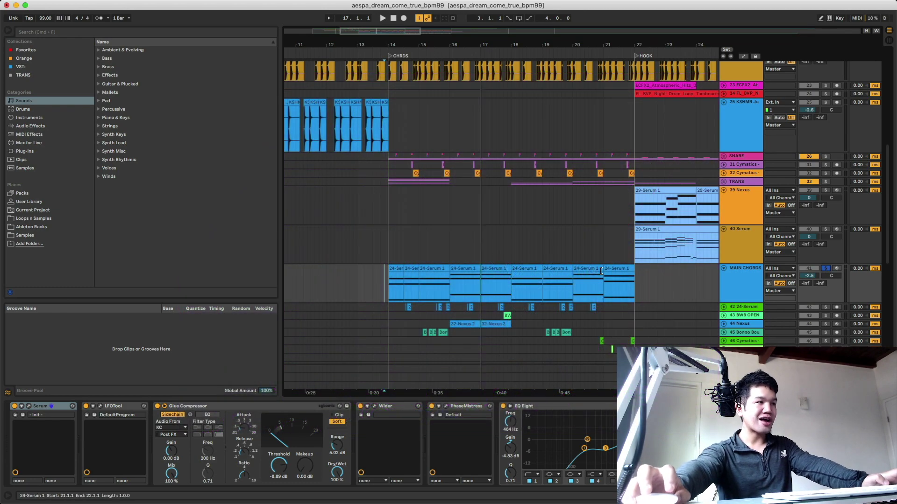
{"action": "scroll", "coordinate": [565, 276], "scroll_direction": "up", "scroll_amount": 2}
Unfold the 52 Serum track to view its notes, and fold it again
{"action": "scroll", "coordinate": [575, 270], "scroll_direction": "down", "scroll_amount": 5}
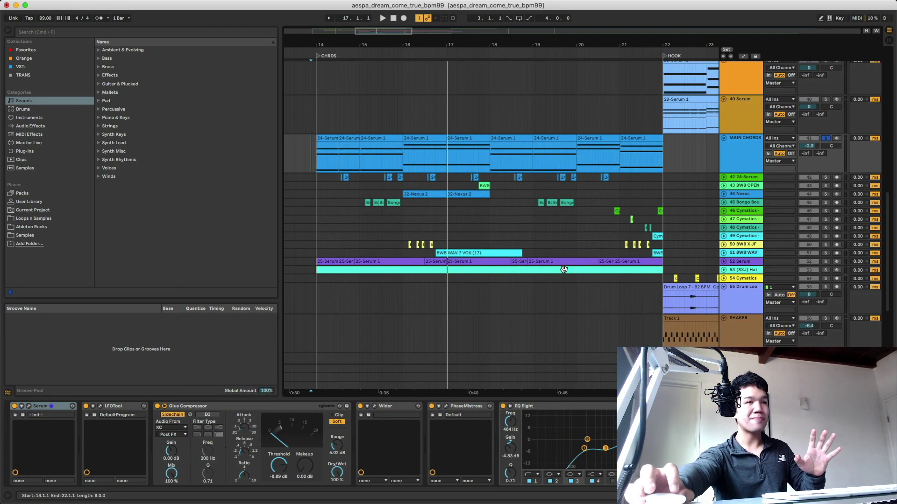
{"action": "scroll", "coordinate": [565, 272], "scroll_direction": "up", "scroll_amount": 2}
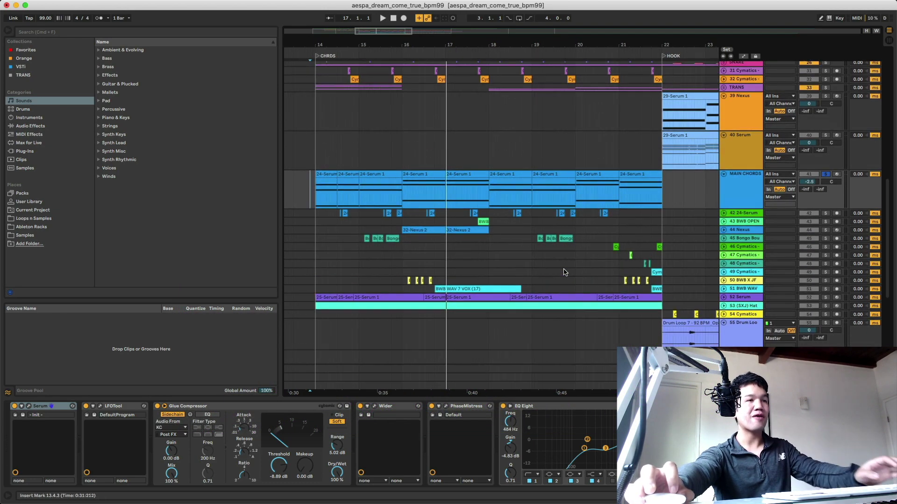
{"action": "left_click", "coordinate": [723, 298]}
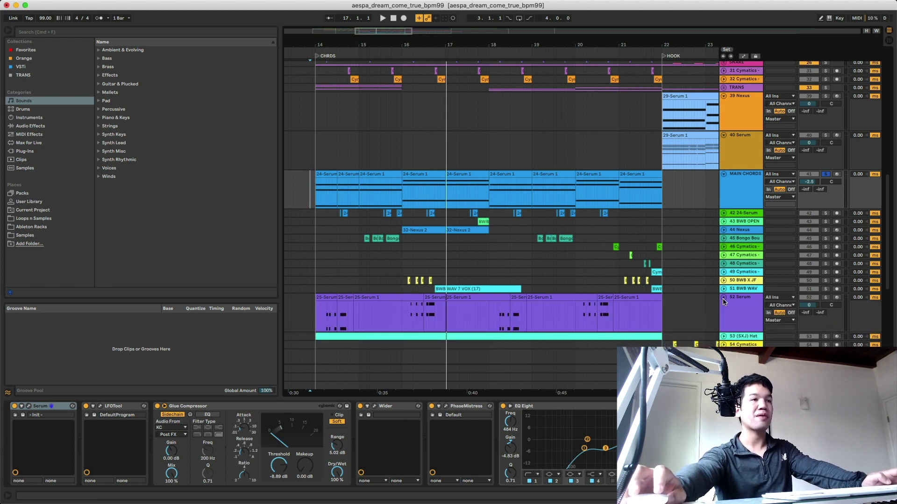
{"action": "left_click", "coordinate": [723, 298]}
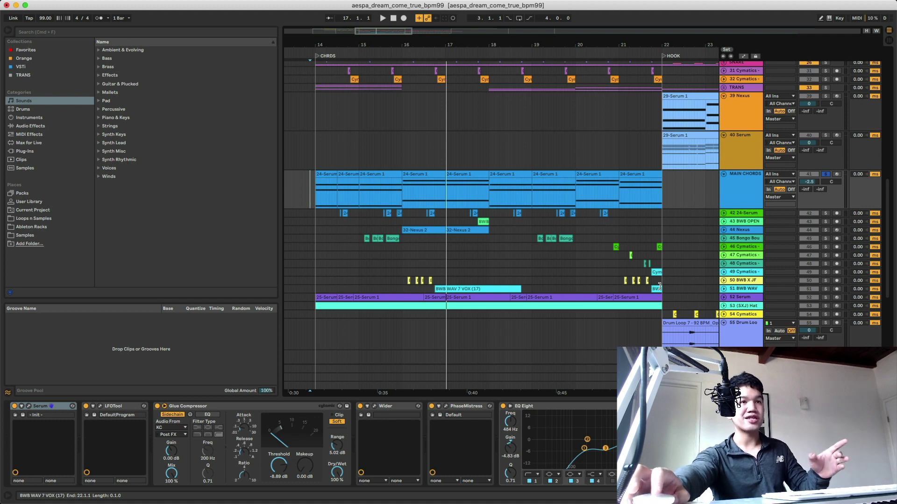
Play the full CHRDS mix without solos from 15.1.1, and unfold the 52 Serum and 21 (808) tracks
{"action": "scroll", "coordinate": [622, 200], "scroll_direction": "right", "scroll_amount": 5}
{"action": "scroll", "coordinate": [526, 167], "scroll_direction": "up", "scroll_amount": 3}
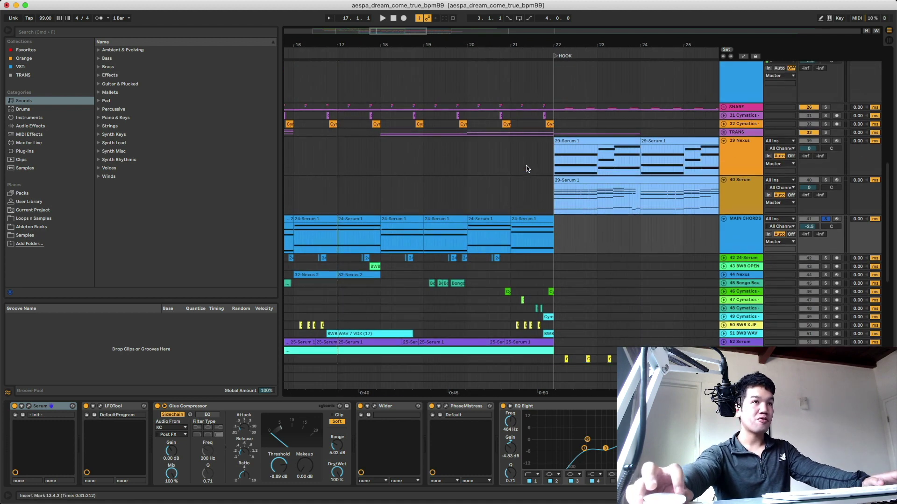
{"action": "scroll", "coordinate": [526, 168], "scroll_direction": "up", "scroll_amount": 10}
{"action": "scroll", "coordinate": [526, 168], "scroll_direction": "left", "scroll_amount": 2}
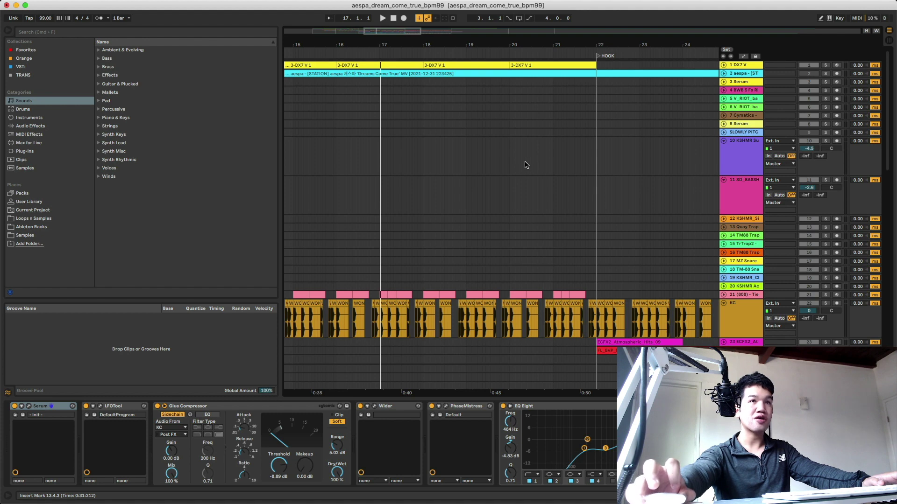
{"action": "scroll", "coordinate": [525, 165], "scroll_direction": "down", "scroll_amount": 2}
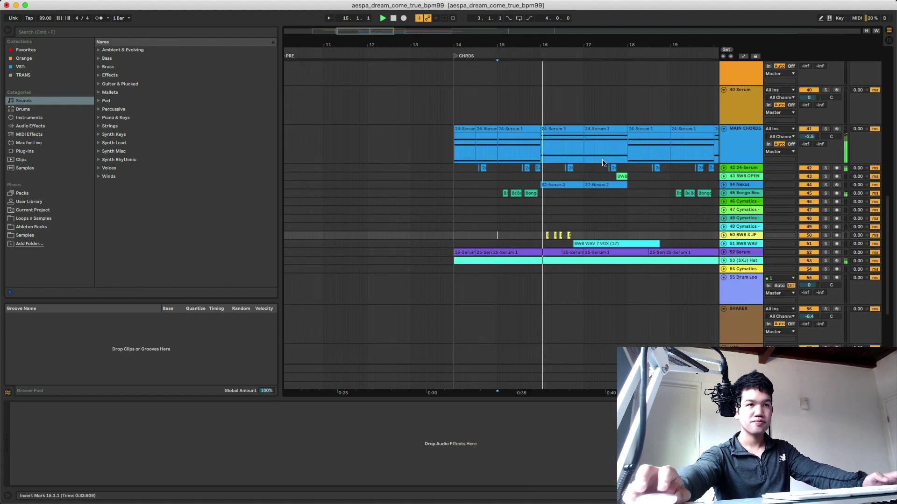
{"action": "scroll", "coordinate": [702, 232], "scroll_direction": "right", "scroll_amount": 2}
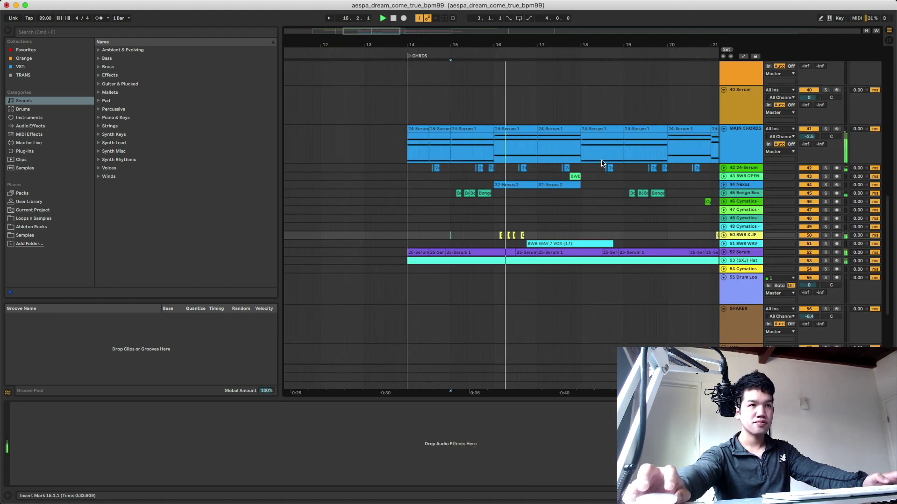
{"action": "left_click", "coordinate": [723, 252]}
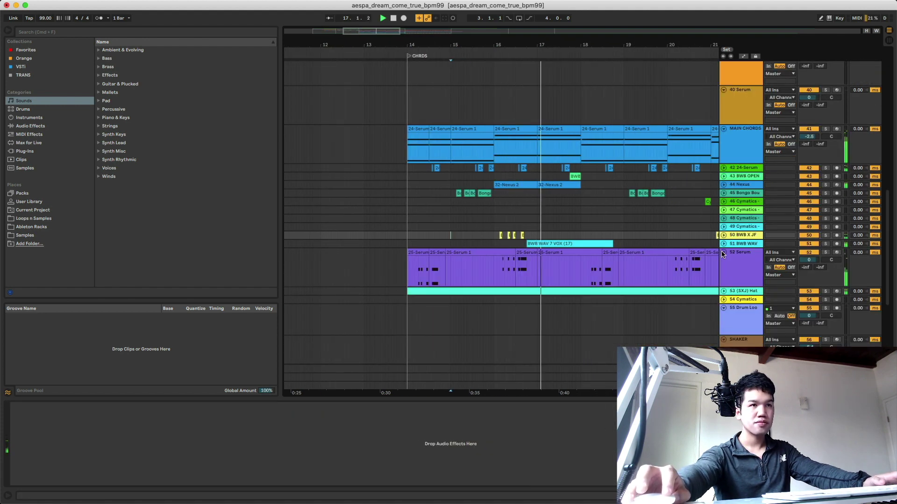
{"action": "scroll", "coordinate": [626, 239], "scroll_direction": "up", "scroll_amount": 10}
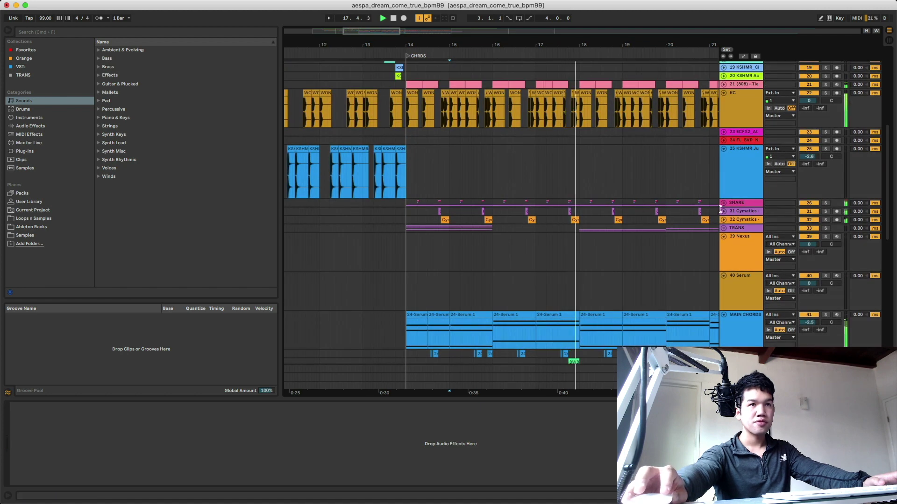
{"action": "left_click", "coordinate": [723, 163]}
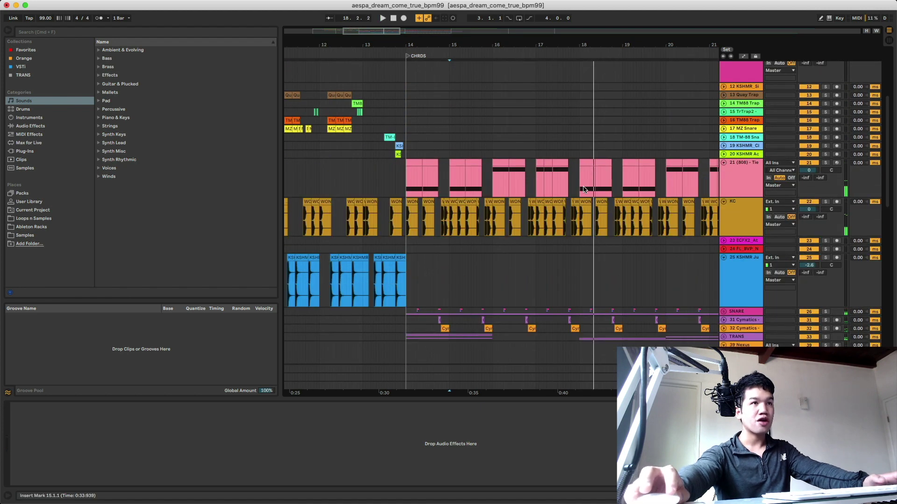
Solo the 21 (808) track and play its bass line from 13.4.3 and again from 15.1.1
{"action": "left_click", "coordinate": [412, 191]}
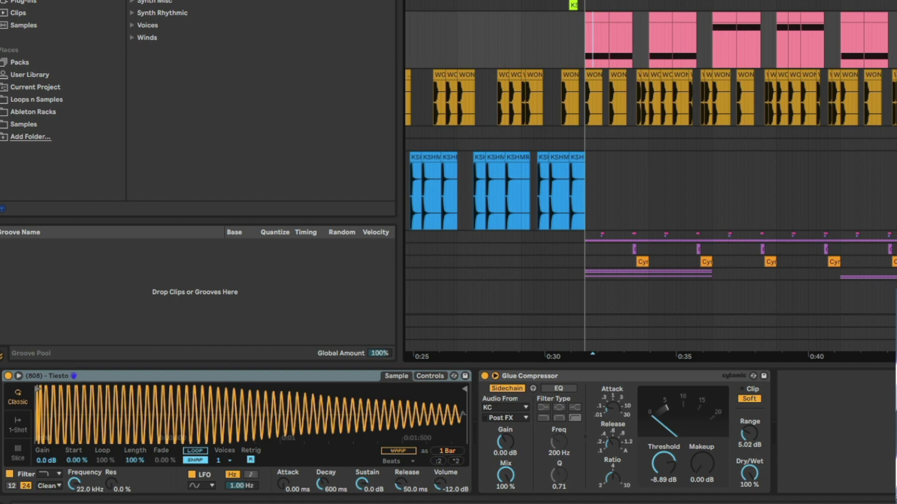
{"action": "left_click", "coordinate": [578, 50]}
{"action": "key", "text": "space"}
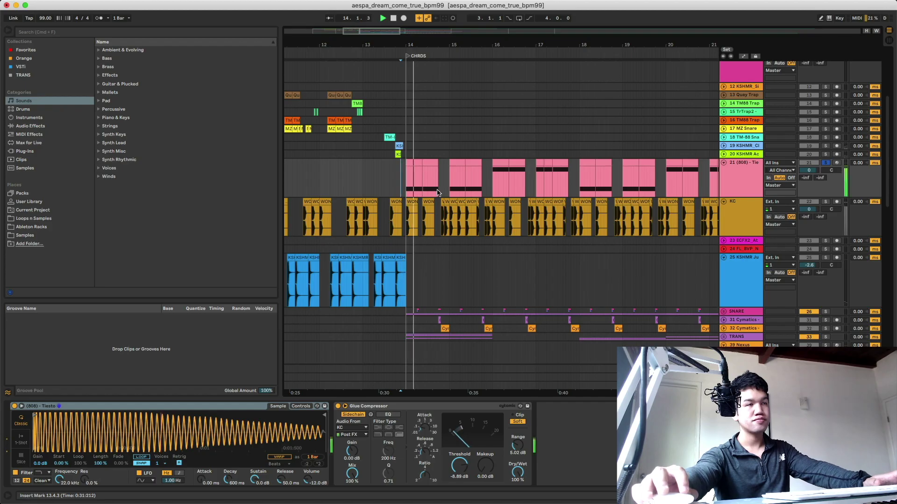
{"action": "left_click", "coordinate": [451, 193]}
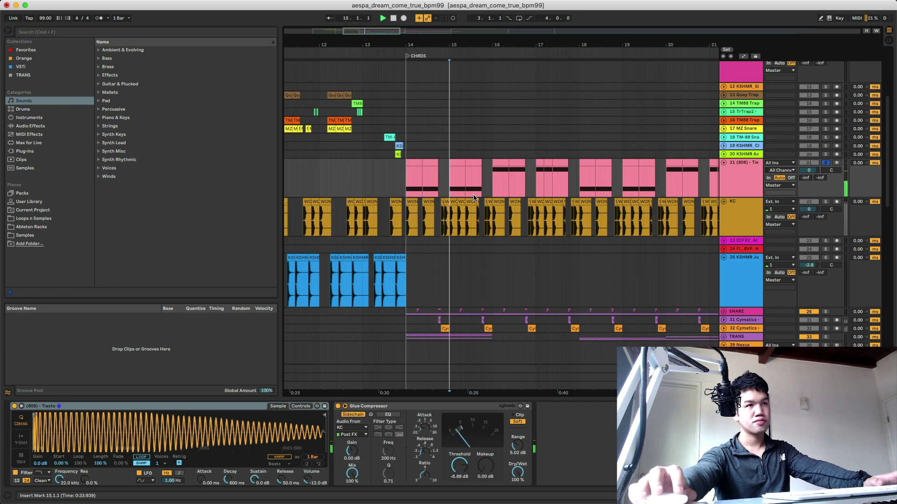
{"action": "scroll", "coordinate": [482, 198], "scroll_direction": "down", "scroll_amount": 4}
{"action": "scroll", "coordinate": [485, 197], "scroll_direction": "right", "scroll_amount": 2}
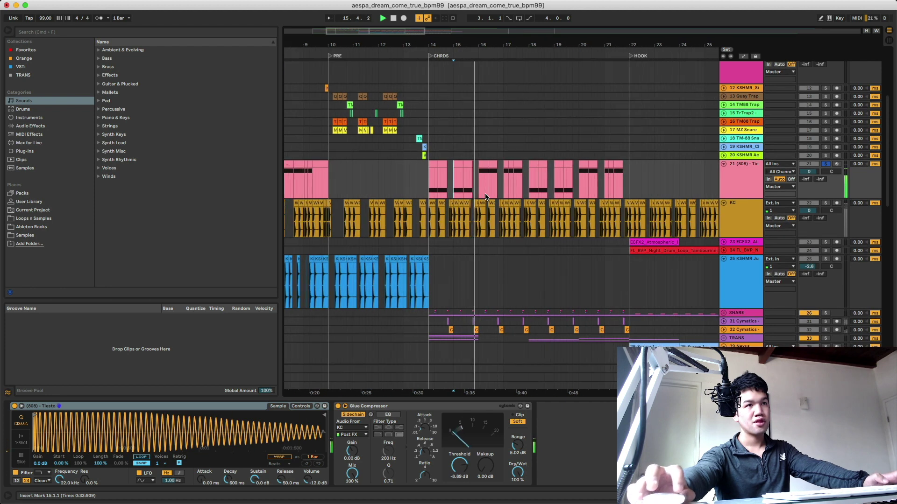
Clear the solo on the 21 (808) track and play the full CHRDS mix from 15.1.1
{"action": "scroll", "coordinate": [485, 196], "scroll_direction": "down", "scroll_amount": 3}
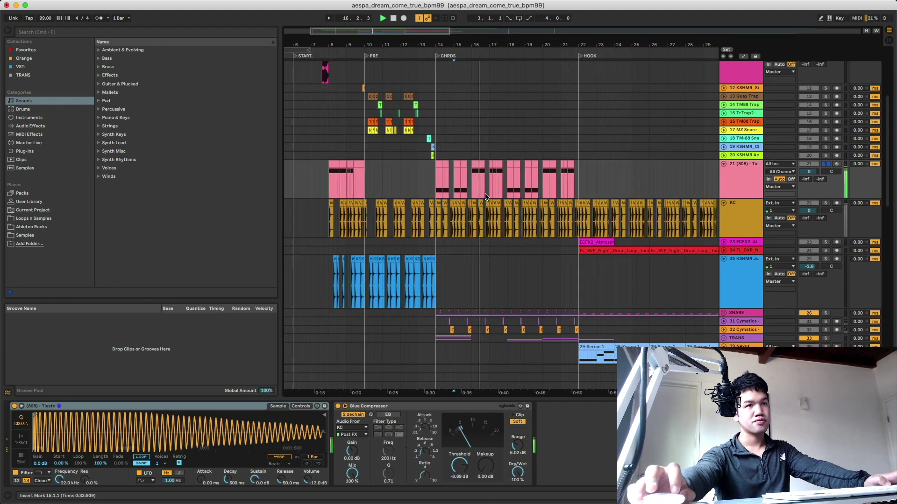
{"action": "left_click", "coordinate": [826, 164]}
{"action": "key", "text": "space"}
{"action": "key", "text": "space"}
{"action": "scroll", "coordinate": [587, 173], "scroll_direction": "down", "scroll_amount": 1}
{"action": "scroll", "coordinate": [587, 173], "scroll_direction": "down", "scroll_amount": 3}
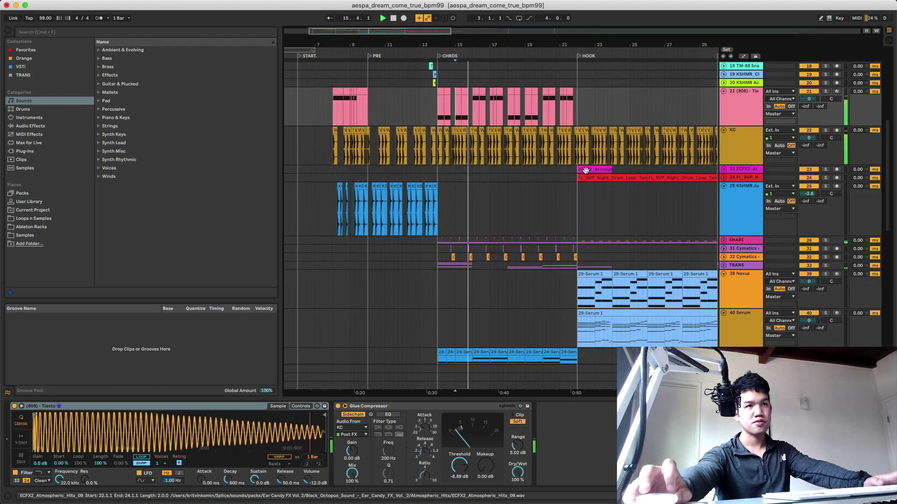
Play the start of the HOOK section from just before bar 22, and place the insert marker at 22.1.1
{"action": "left_click", "coordinate": [575, 185]}
{"action": "key", "text": "space"}
{"action": "scroll", "coordinate": [576, 185], "scroll_direction": "right", "scroll_amount": 3}
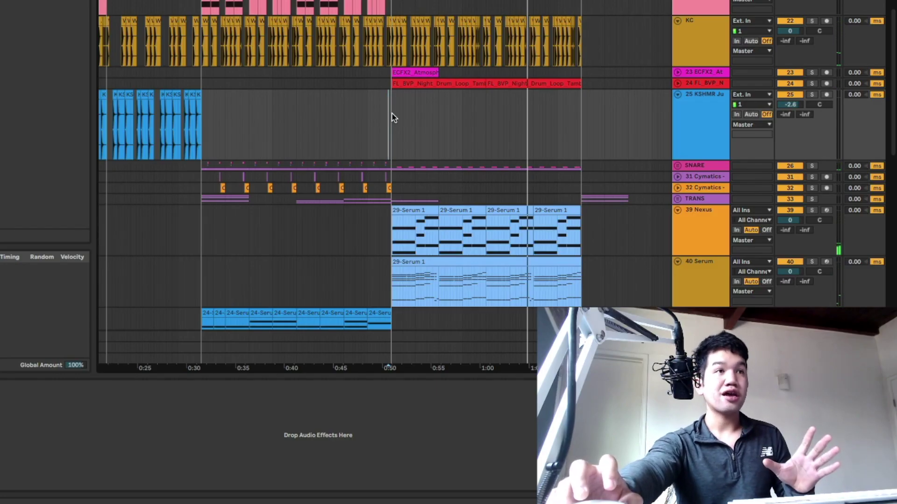
{"action": "left_click", "coordinate": [391, 113]}
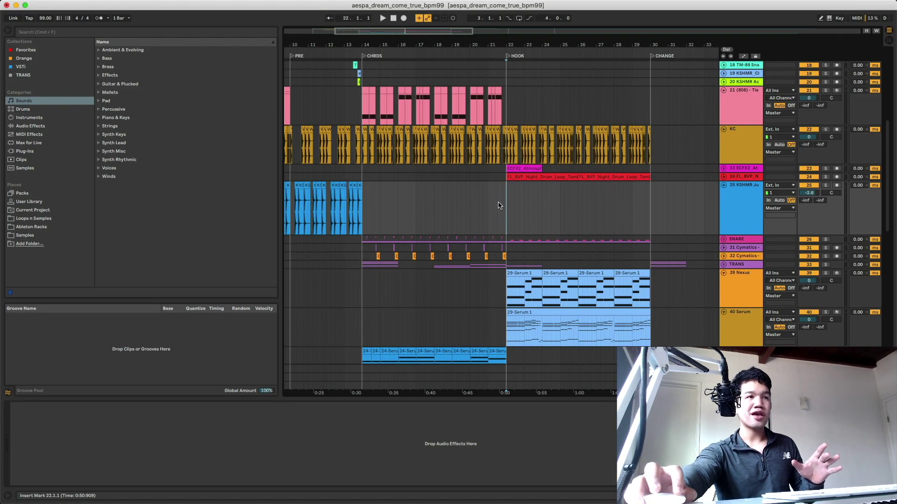
Select the PRE section from 10.1.2 to 14.1.4 across tracks 21 (808) to 25 KSHMR
{"action": "key", "text": "minus"}
{"action": "key", "text": "minus"}
{"action": "key", "text": "minus"}
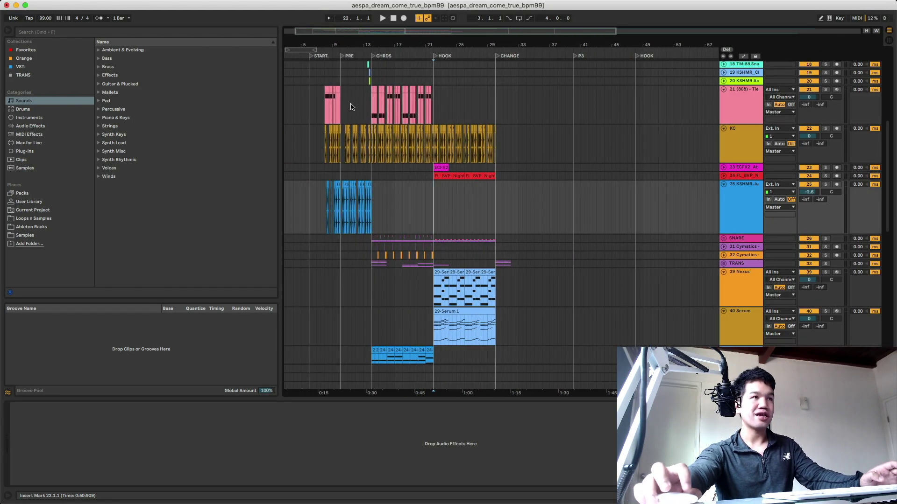
{"action": "left_click_drag", "start_coordinate": [340, 91], "coordinate": [371, 199]}
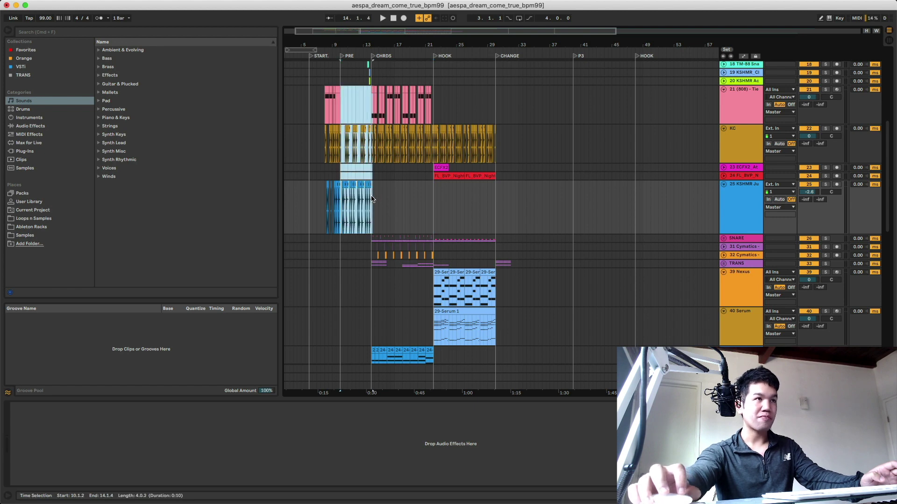
Fold all tracks and select the PRE section from 10.1.1 to 14.1.2 across tracks 1 to 25, briefly unfolding KC
{"action": "left_click", "coordinate": [724, 129], "text": "alt"}
{"action": "left_click", "coordinate": [367, 137]}
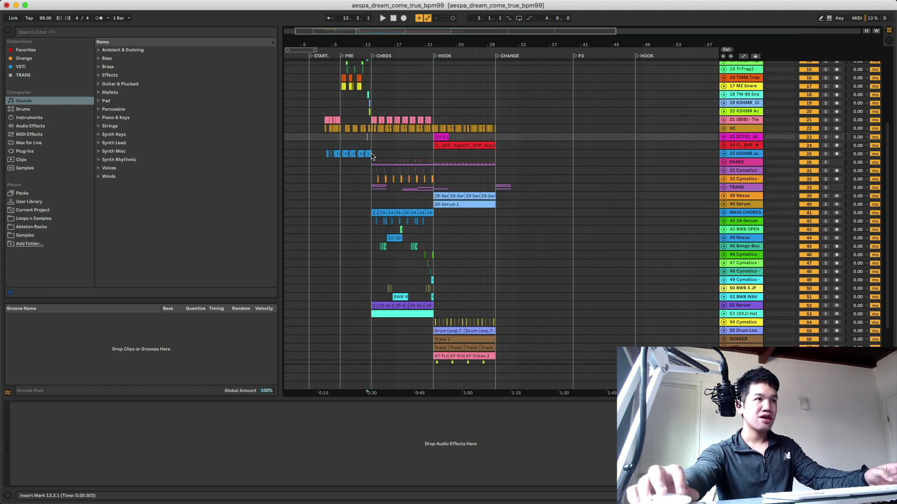
{"action": "left_click_drag", "start_coordinate": [367, 136], "coordinate": [340, 51]}
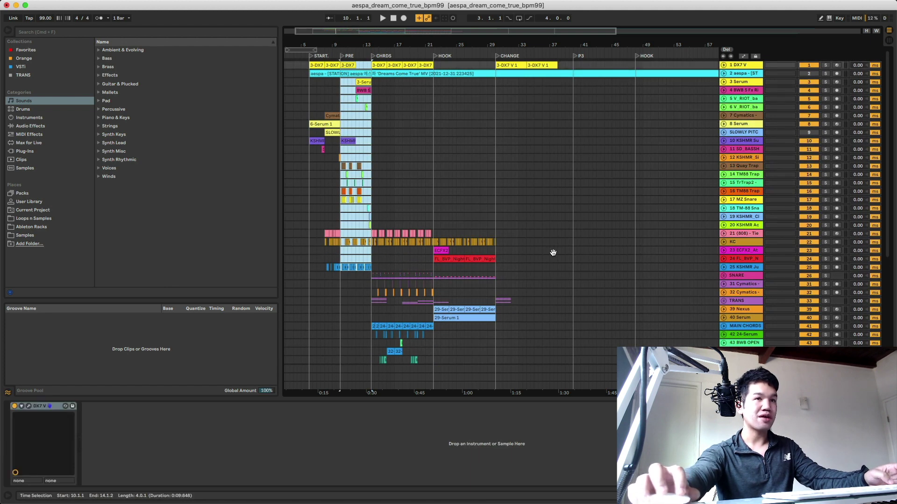
{"action": "left_click", "coordinate": [724, 243]}
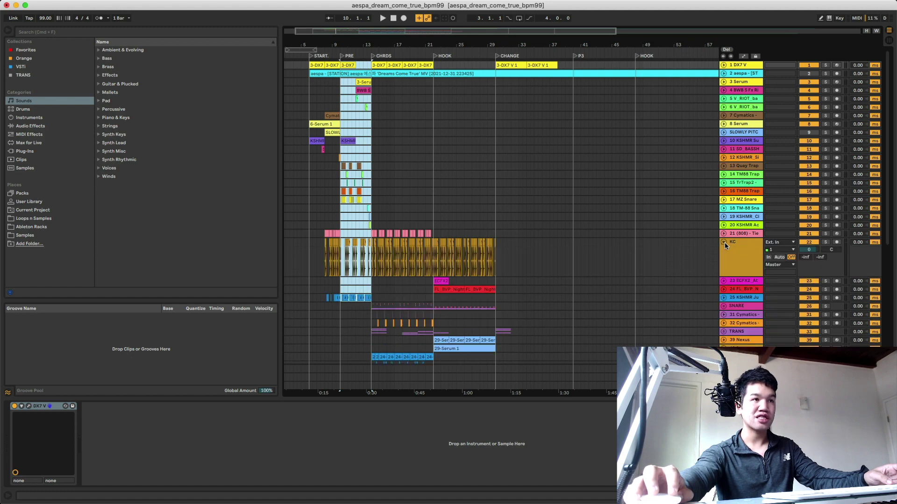
{"action": "left_click", "coordinate": [724, 243]}
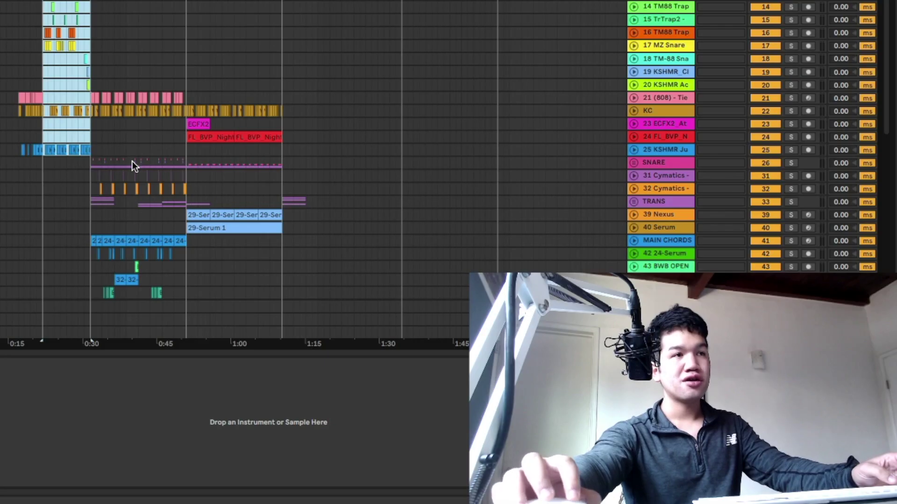
Select the CHRDS section from 14.1.1 to 22.1.1 across tracks 19 KSHMR to 43 BWB OPEN
{"action": "left_click", "coordinate": [94, 150]}
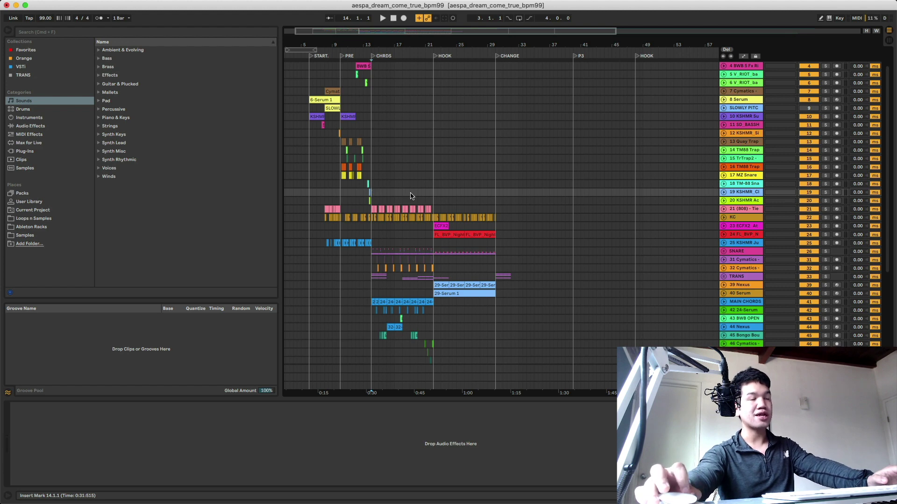
{"action": "scroll", "coordinate": [411, 196], "scroll_direction": "down", "scroll_amount": 3}
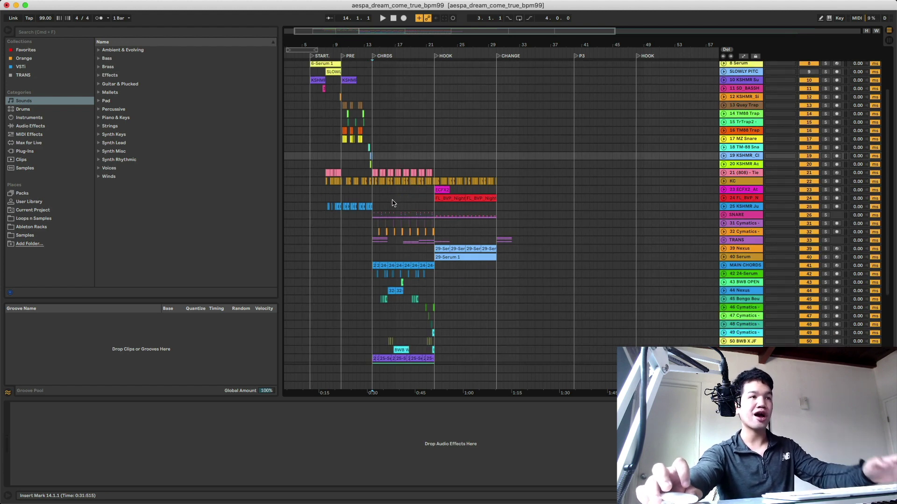
{"action": "scroll", "coordinate": [386, 214], "scroll_direction": "up", "scroll_amount": 5}
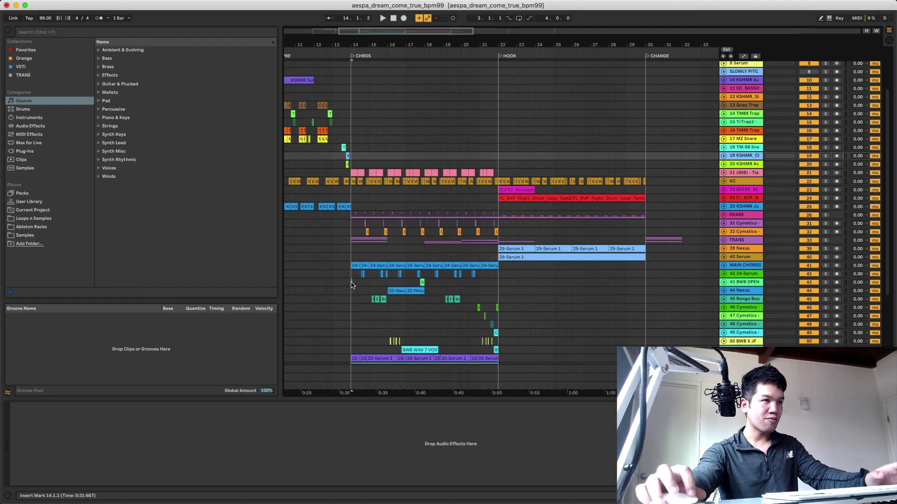
{"action": "left_click", "coordinate": [220, 245]}
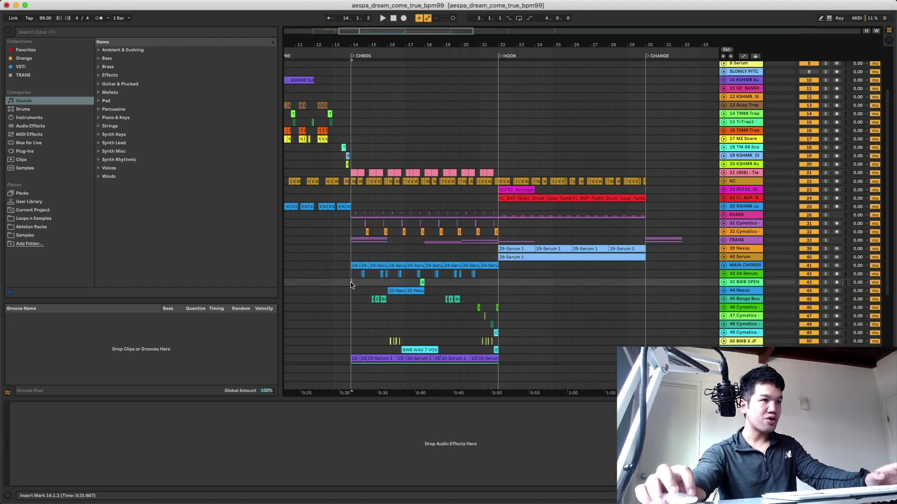
{"action": "left_click_drag", "start_coordinate": [352, 286], "coordinate": [498, 156]}
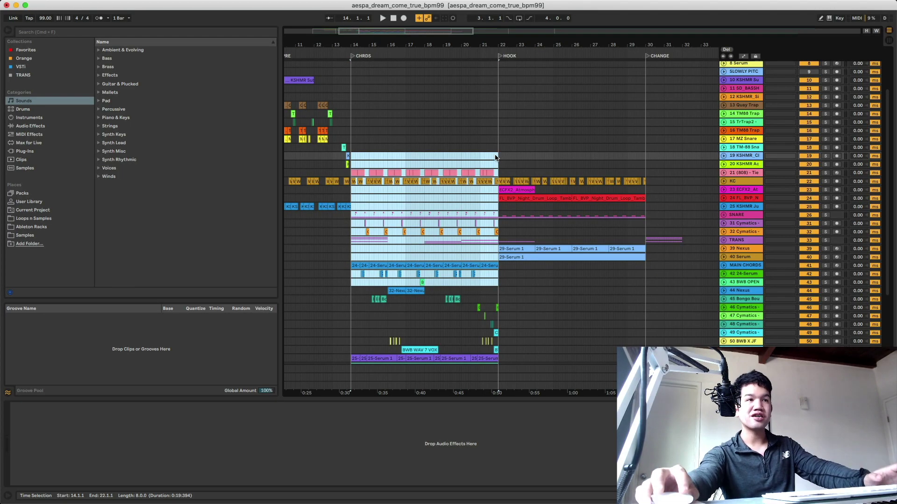
Play the lead-in to the HOOK section from 20.2.4 and again from 21.4.3, marking out the fill clips before bar 22 in between
{"action": "left_click", "coordinate": [336, 45]}
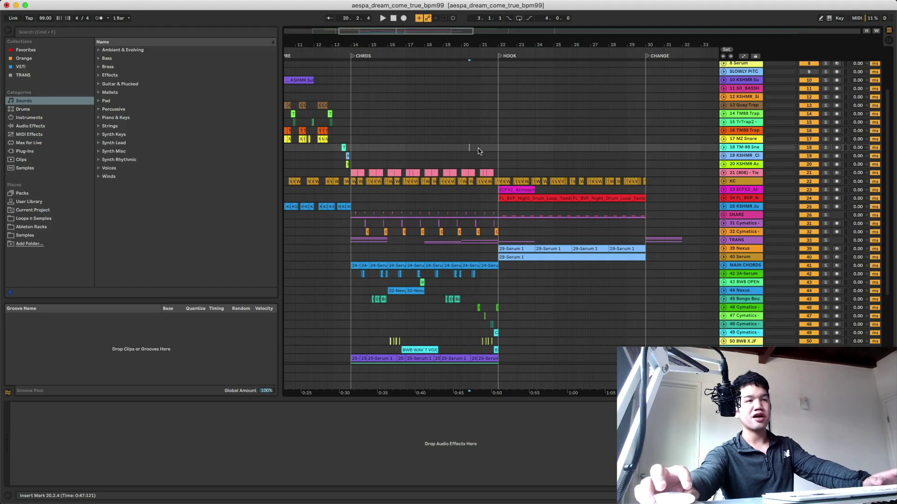
{"action": "key", "text": "space"}
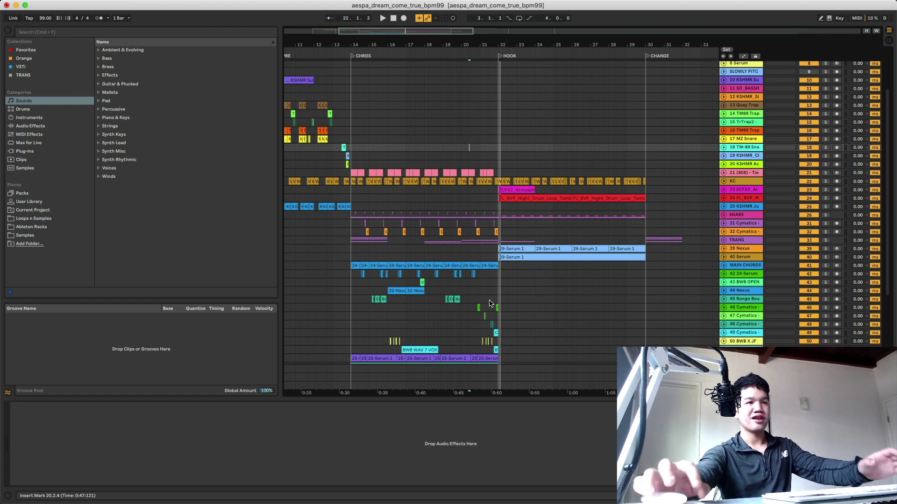
{"action": "left_click_drag", "start_coordinate": [476, 297], "coordinate": [498, 348]}
{"action": "left_click", "coordinate": [495, 283]}
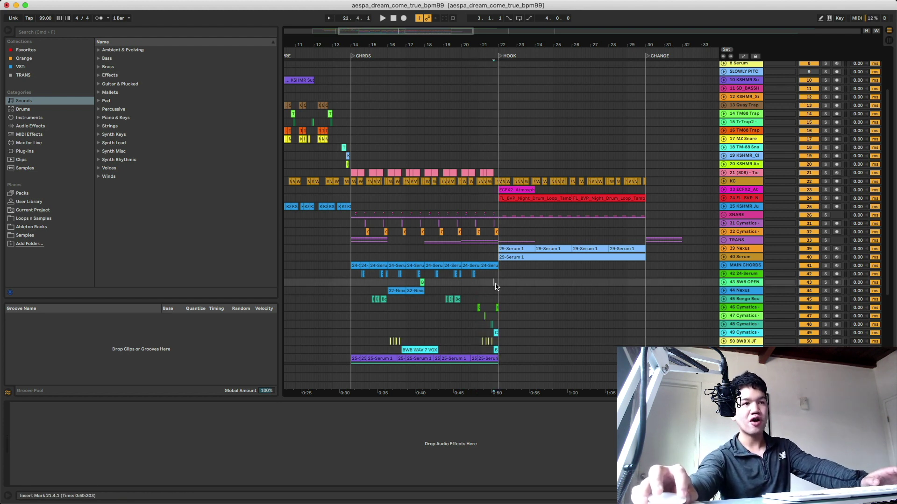
{"action": "key", "text": "space"}
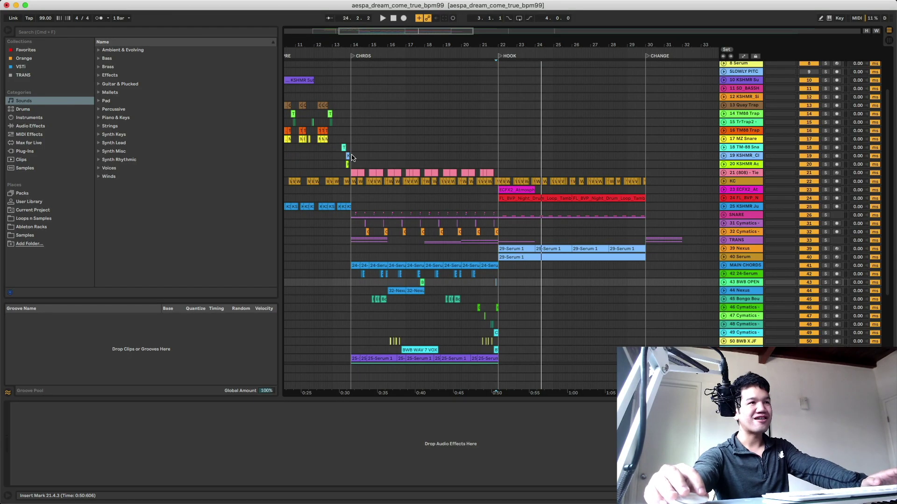
Select the HOOK section from 22.1.1 to 29.4.4 across tracks 20 KSHMR to 48 Cymatics
{"action": "left_click_drag", "start_coordinate": [351, 158], "coordinate": [644, 163]}
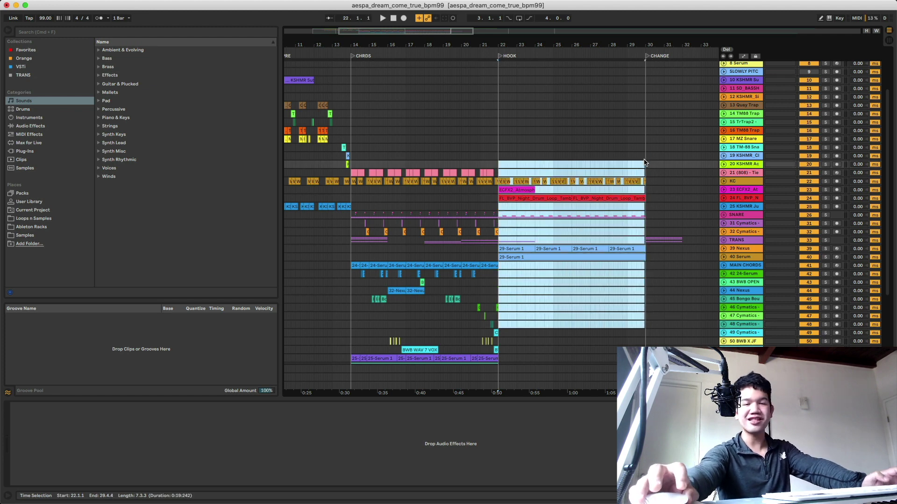
{"action": "key", "text": "minus"}
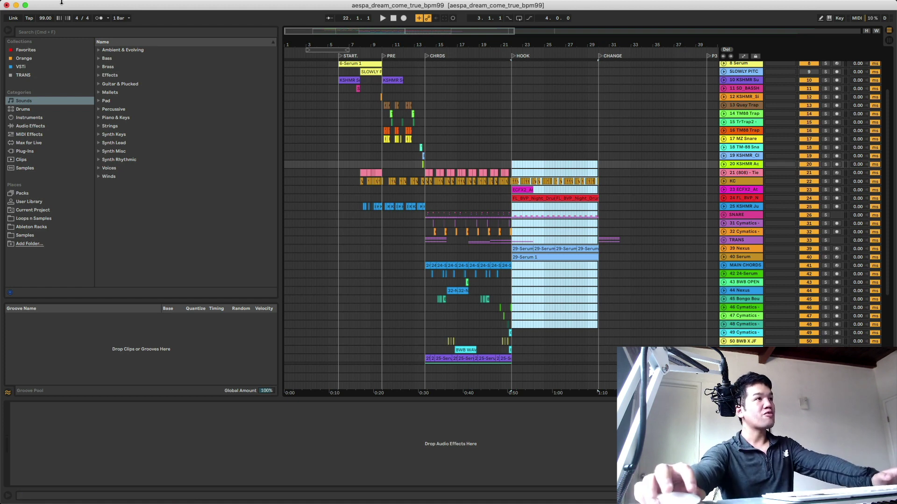
Lower the project tempo to 59 BPM and play the CHRDS section from 14.1.1
{"action": "left_click", "coordinate": [425, 164]}
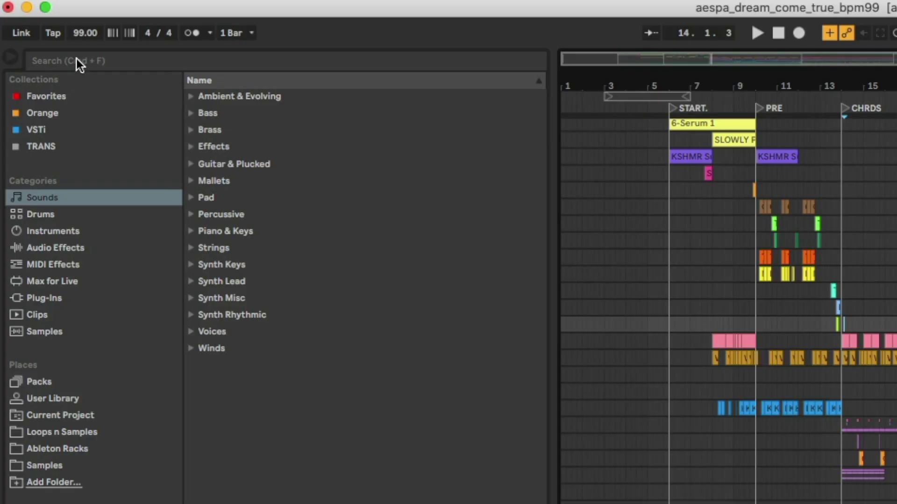
{"action": "left_click_drag", "start_coordinate": [85, 33], "coordinate": [86, 65]}
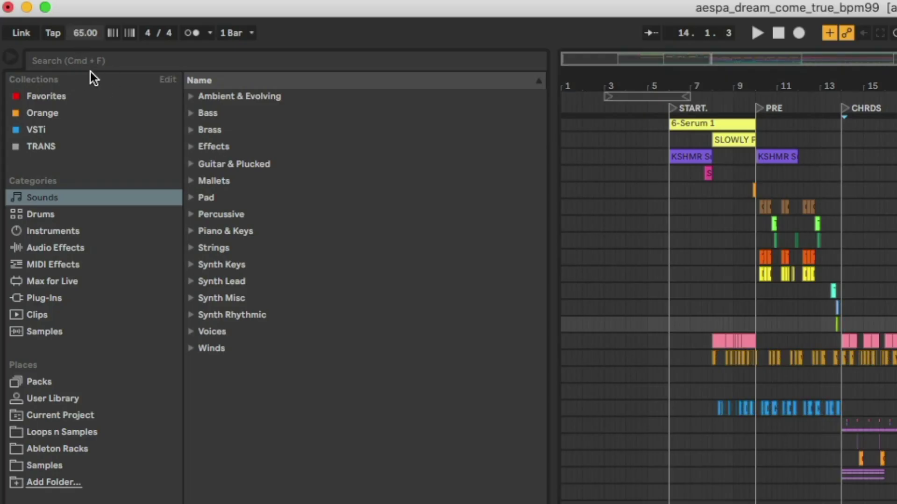
{"action": "left_click_drag", "start_coordinate": [86, 34], "coordinate": [86, 40]}
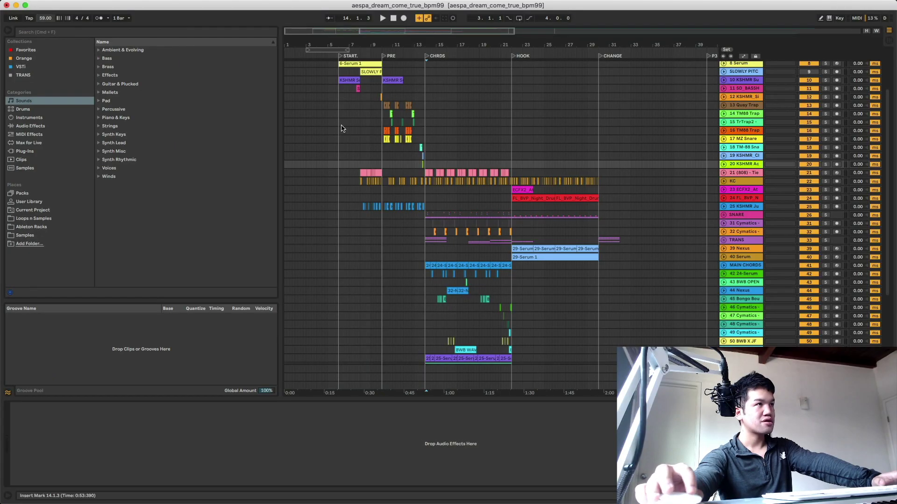
{"action": "left_click", "coordinate": [423, 156]}
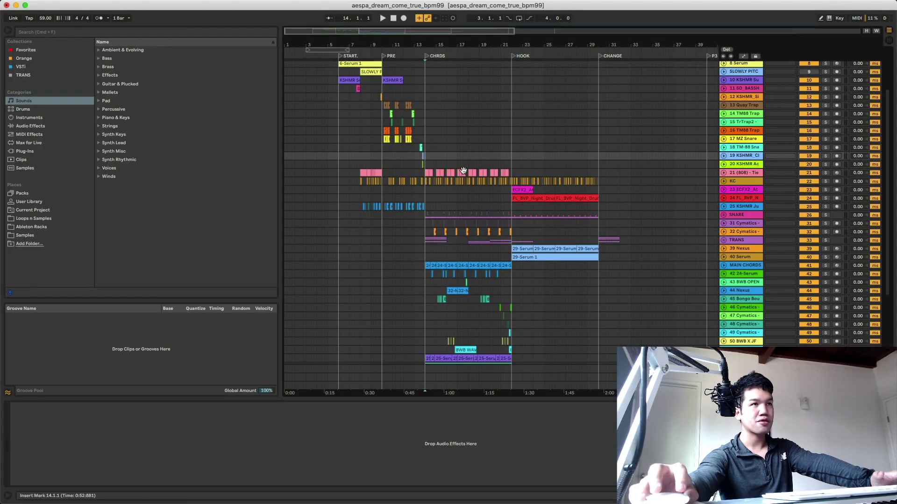
{"action": "key", "text": "space"}
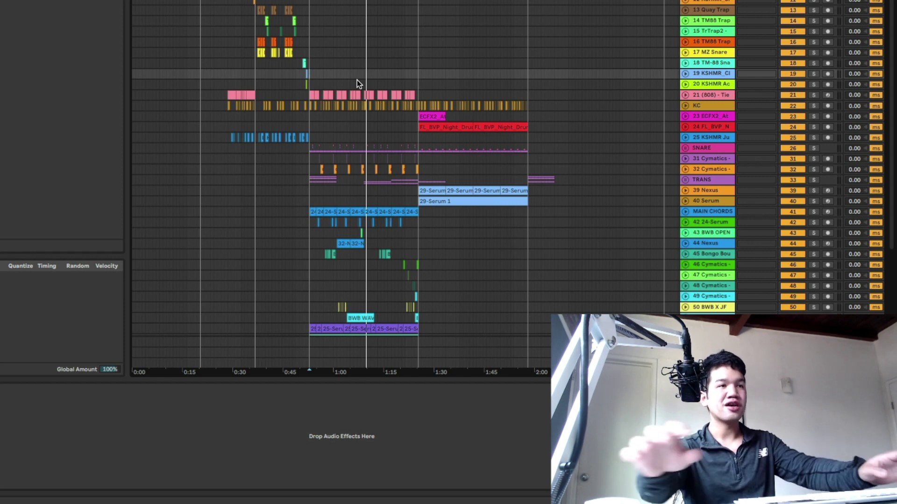
Deactivate the clips from 12.2.3 to 22.2.3 on tracks 42 to 52, and play the CHRDS section from 14.1.3
{"action": "scroll", "coordinate": [374, 159], "scroll_direction": "up", "scroll_amount": 5}
{"action": "scroll", "coordinate": [374, 159], "scroll_direction": "down", "scroll_amount": 2}
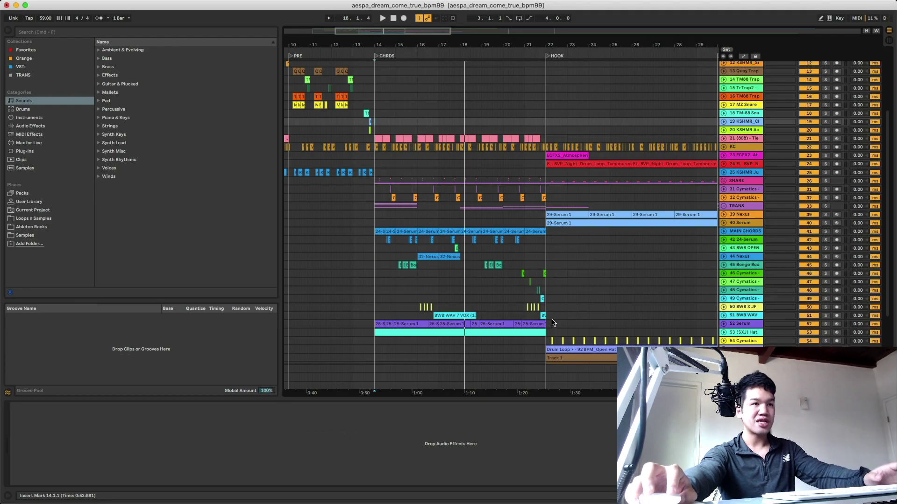
{"action": "left_click_drag", "start_coordinate": [472, 289], "coordinate": [203, 179]}
{"action": "left_click_drag", "start_coordinate": [340, 240], "coordinate": [339, 239]}
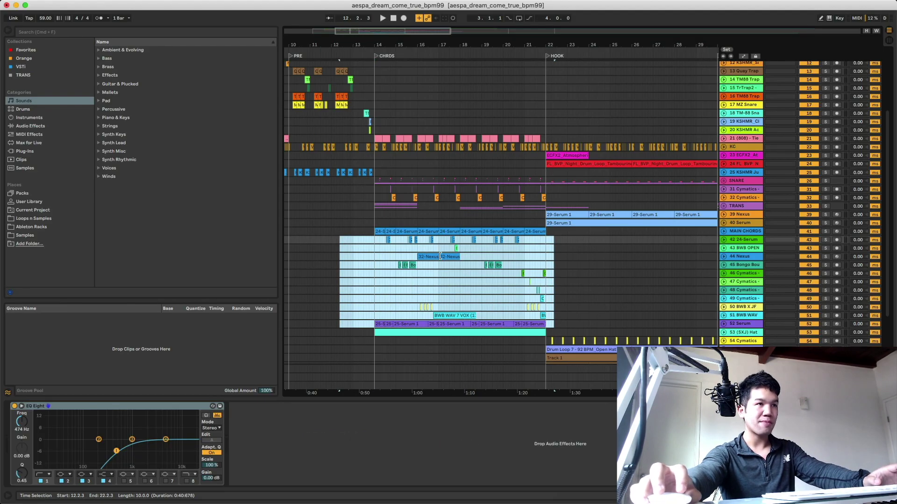
{"action": "key", "text": "Delete"}
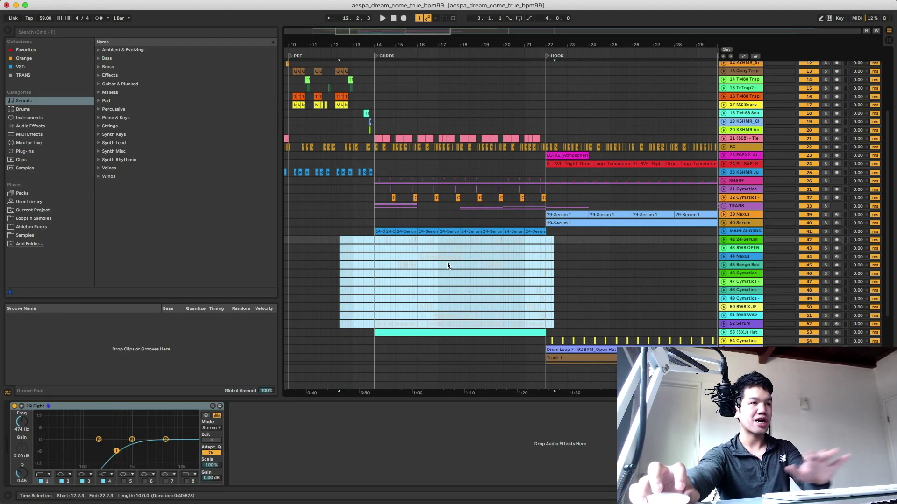
{"action": "left_click", "coordinate": [378, 220]}
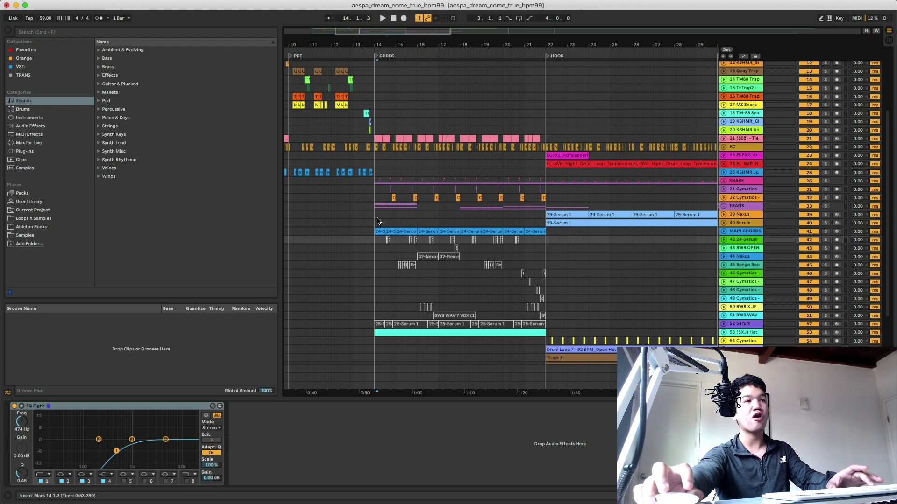
{"action": "key", "text": "space"}
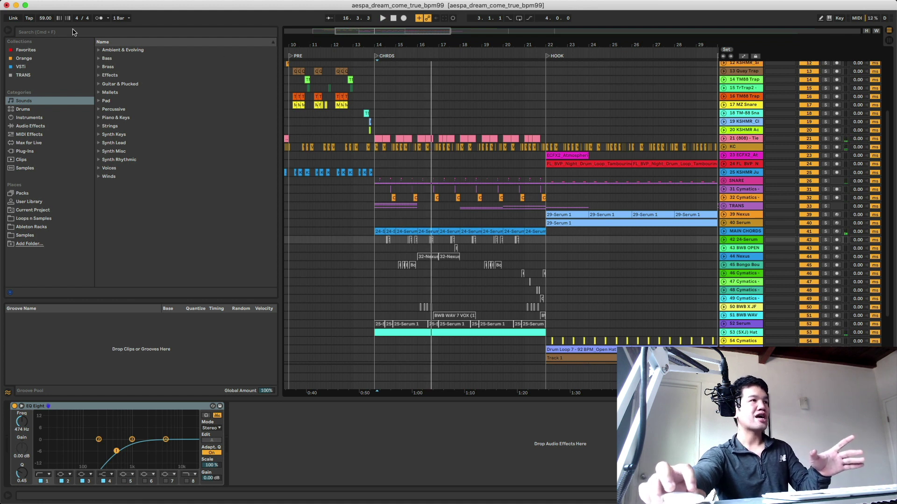
Set the project tempo back to 99 BPM
{"action": "left_click", "coordinate": [46, 18]}
{"action": "type", "text": "84"}
{"action": "key", "text": "Return"}
{"action": "key", "text": "Up"}
{"action": "key", "text": "Up"}
{"action": "key", "text": "Up"}
{"action": "key", "text": "Up"}
{"action": "key", "text": "Up"}
{"action": "key", "text": "Up"}
{"action": "key", "text": "Up"}
{"action": "key", "text": "Up"}
{"action": "key", "text": "Up"}
{"action": "key", "text": "Up"}
{"action": "key", "text": "Up"}
{"action": "key", "text": "Up"}
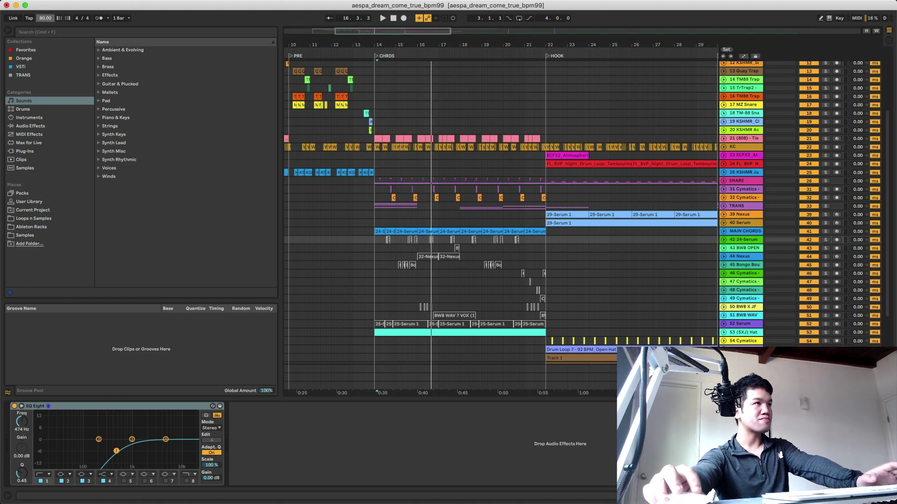
{"action": "key", "text": "Up"}
{"action": "key", "text": "Up"}
{"action": "key", "text": "Up"}
{"action": "key", "text": "Up"}
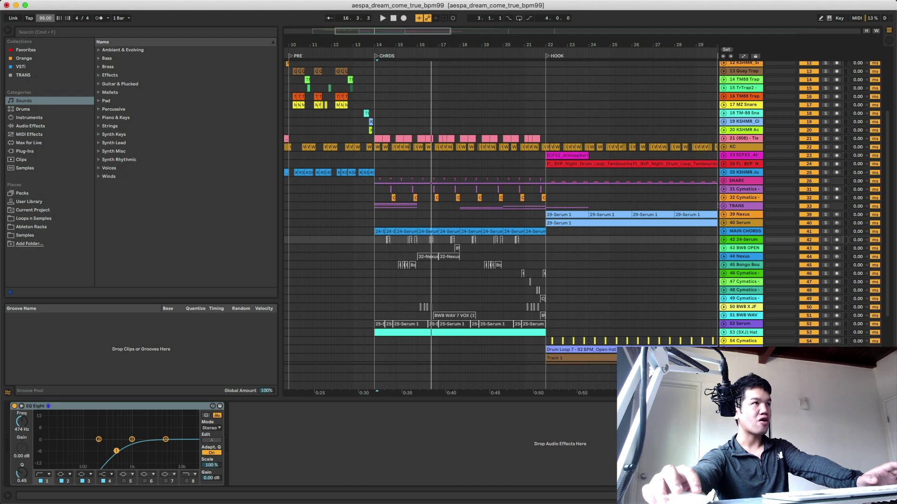
{"action": "key", "text": "Down"}
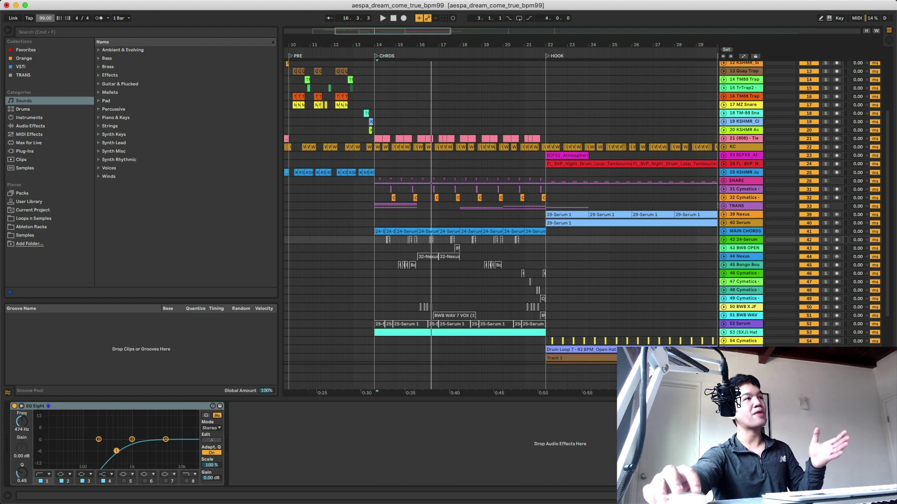
{"action": "left_click", "coordinate": [92, 50]}
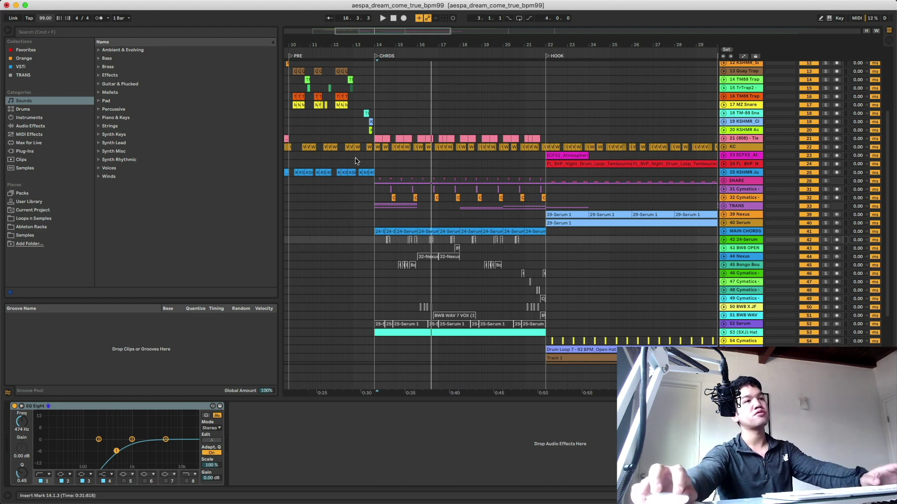
Play the CHRDS section from 13.4.4, and reactivate the clips in that section on tracks 42 to 52
{"action": "left_click", "coordinate": [373, 166]}
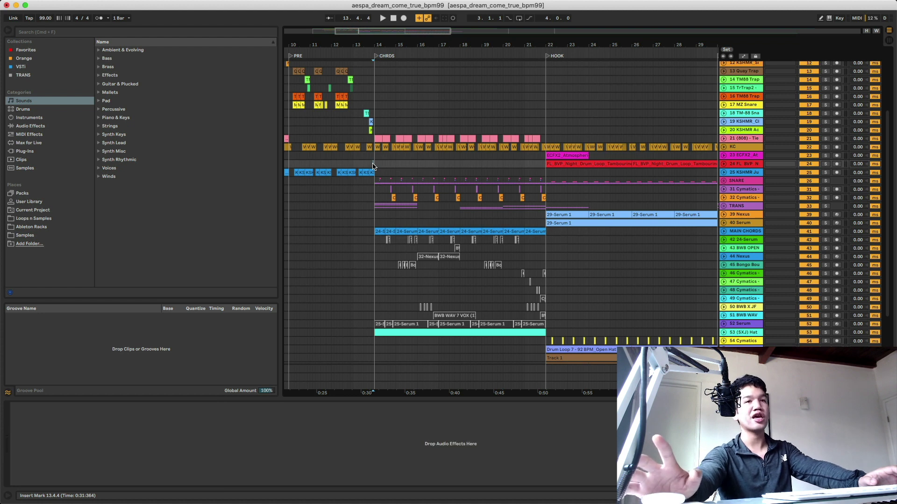
{"action": "key", "text": "space"}
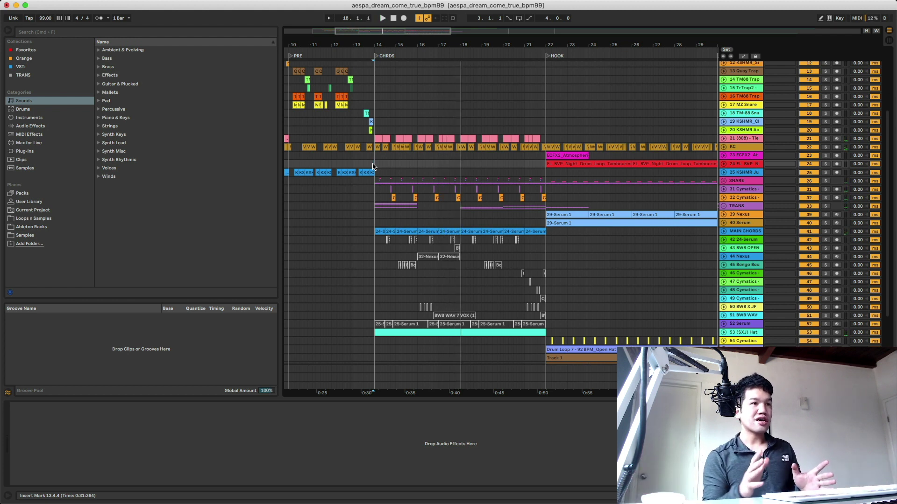
{"action": "left_click_drag", "start_coordinate": [355, 323], "coordinate": [644, 245]}
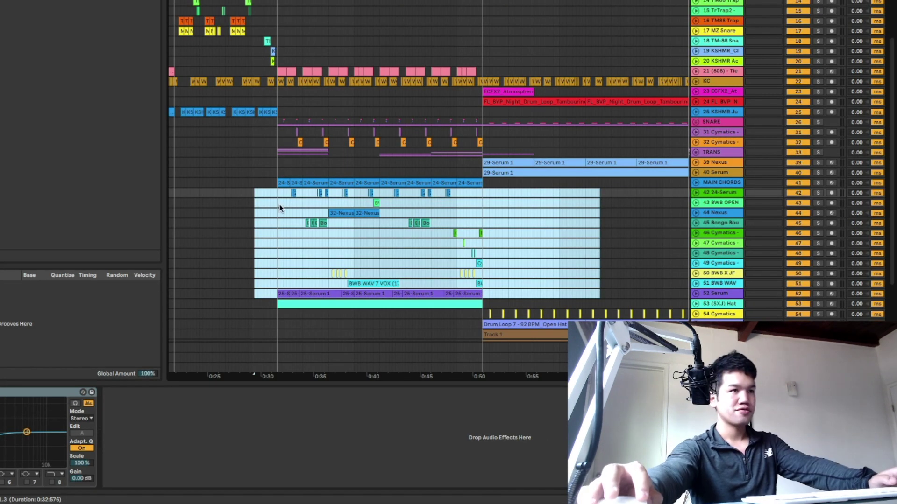
{"action": "left_click", "coordinate": [458, 240]}
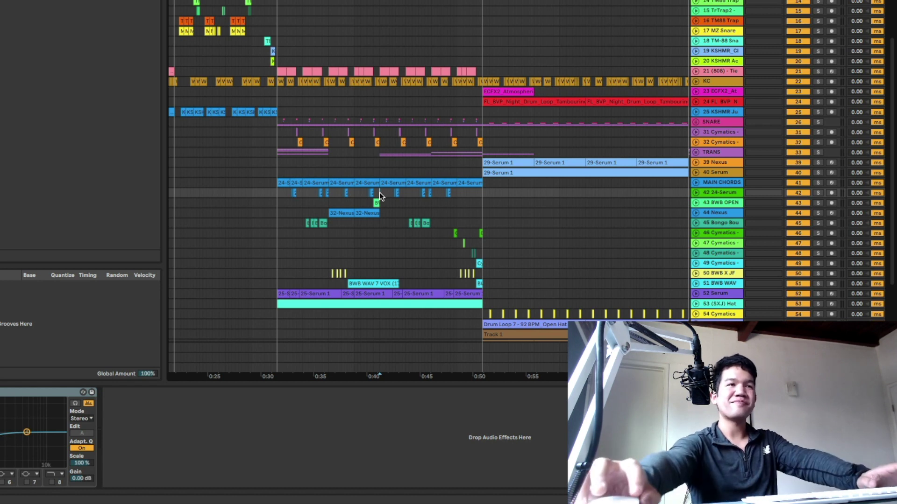
Play the end of the CHRDS section through the transition into the HOOK
{"action": "left_click", "coordinate": [449, 131]}
{"action": "key", "text": "minus"}
{"action": "key", "text": "minus"}
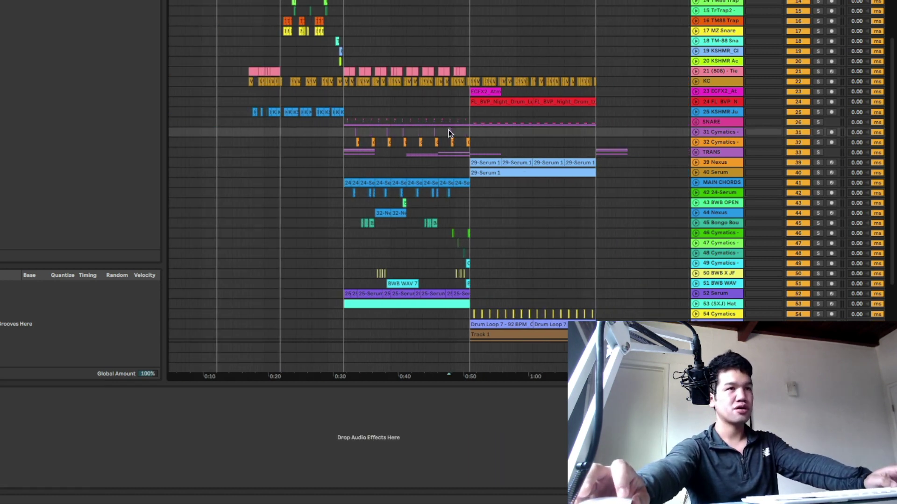
{"action": "left_click", "coordinate": [461, 142]}
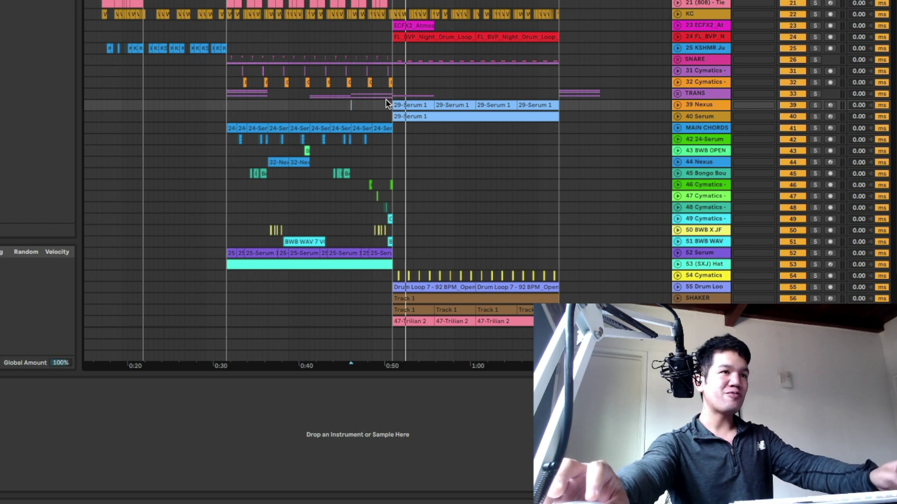
Unfold the reference instrumental on track 60, audition it soloed from the start of the CHRDS section, and turn its solo off
{"action": "scroll", "coordinate": [589, 204], "scroll_direction": "down", "scroll_amount": 4}
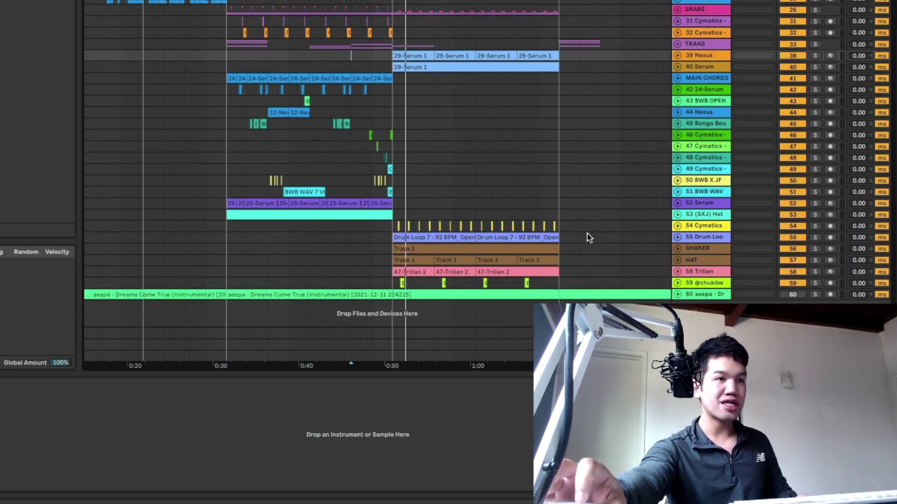
{"action": "left_click", "coordinate": [677, 294]}
{"action": "scroll", "coordinate": [220, 269], "scroll_direction": "up", "scroll_amount": 3}
{"action": "left_click", "coordinate": [229, 259]}
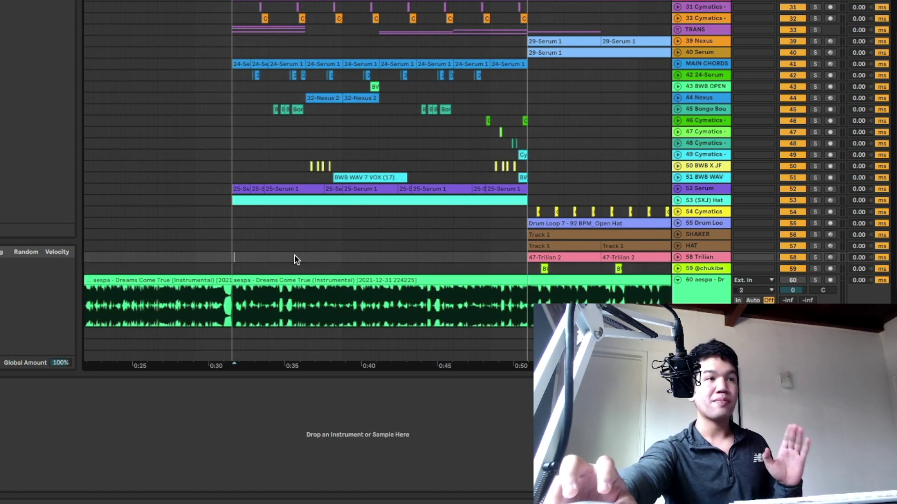
{"action": "scroll", "coordinate": [290, 260], "scroll_direction": "up", "scroll_amount": 3}
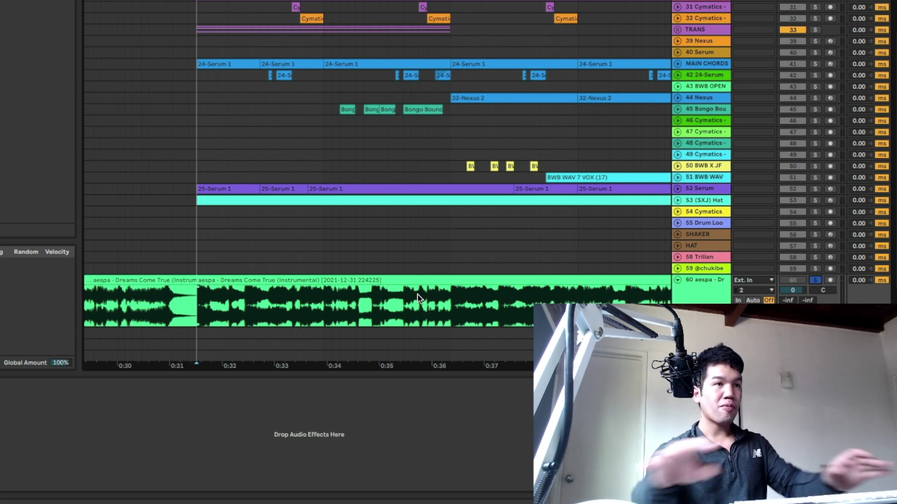
{"action": "left_click", "coordinate": [815, 281]}
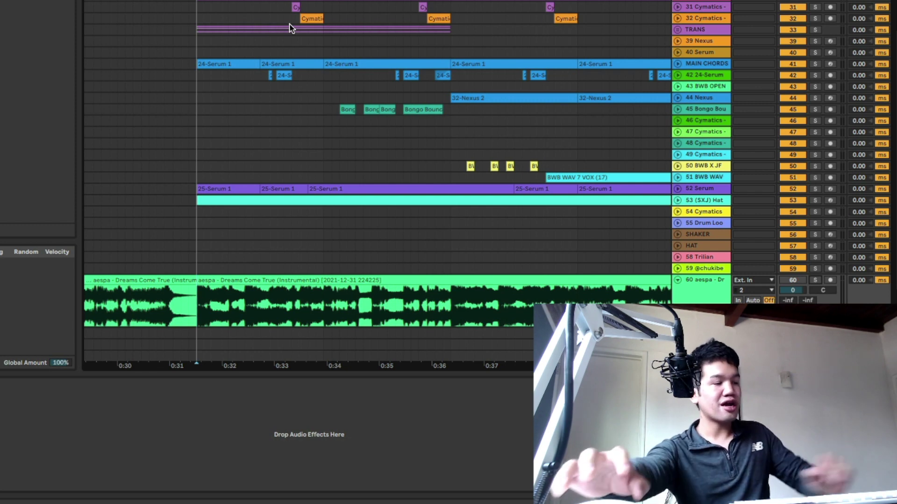
Unfold all tracks and consolidate the 25-Serum 1 clips on track 52 across the CHRDS section into one clip
{"action": "left_click", "coordinate": [678, 189], "text": "alt"}
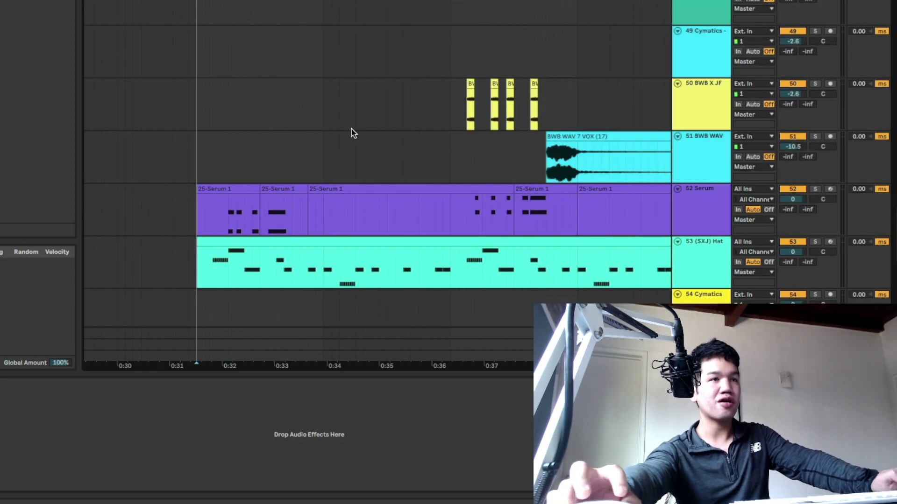
{"action": "scroll", "coordinate": [351, 133], "scroll_direction": "down", "scroll_amount": 3}
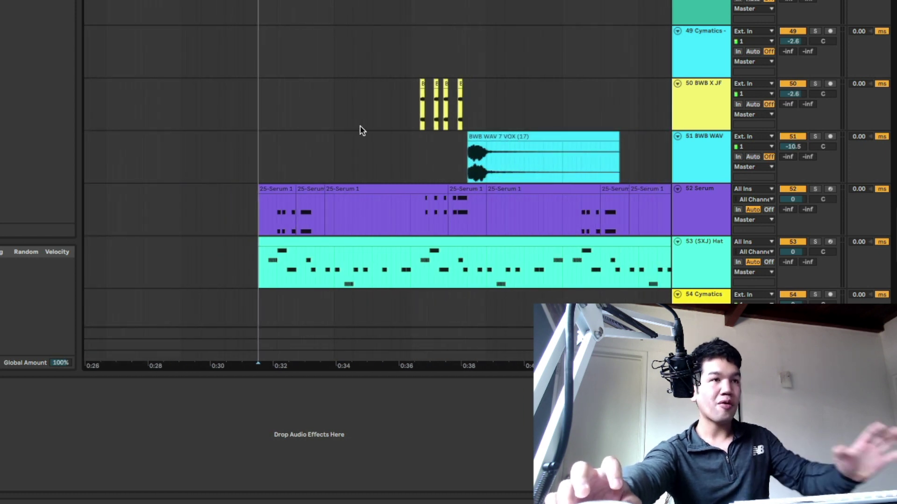
{"action": "scroll", "coordinate": [359, 131], "scroll_direction": "right", "scroll_amount": 3}
{"action": "scroll", "coordinate": [367, 130], "scroll_direction": "right", "scroll_amount": 2}
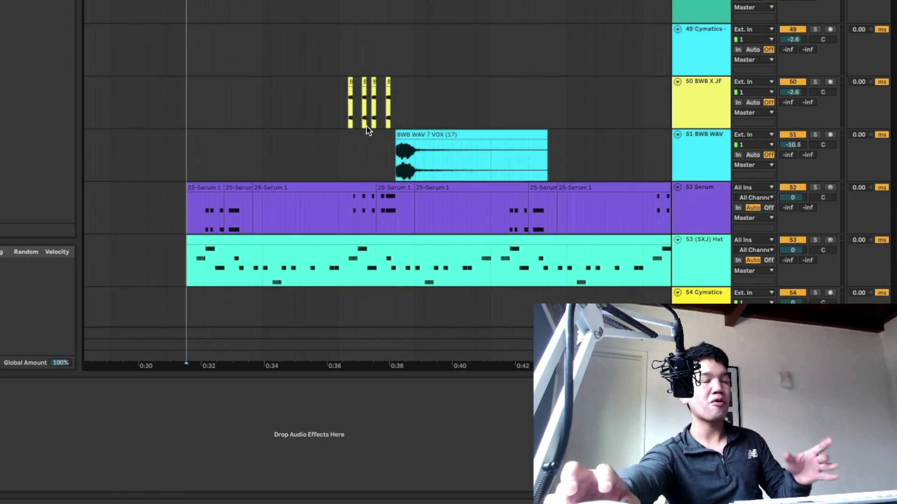
{"action": "left_click", "coordinate": [214, 187]}
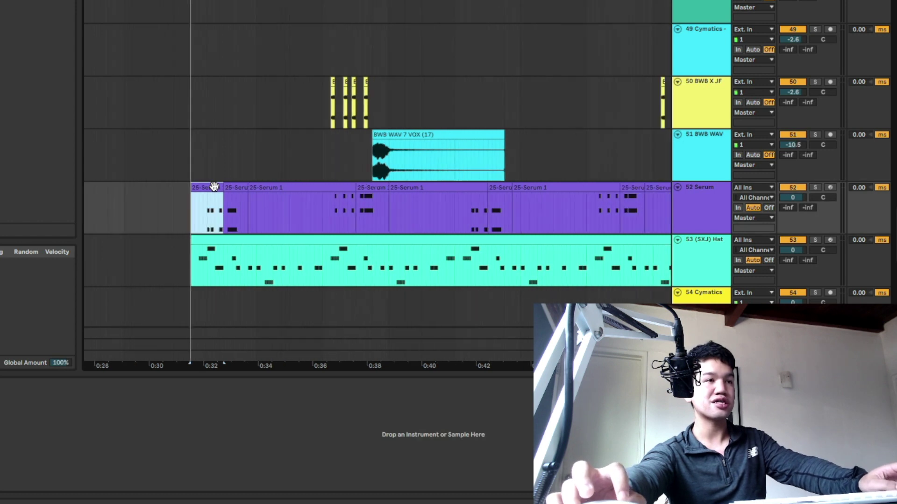
{"action": "scroll", "coordinate": [377, 192], "scroll_direction": "down", "scroll_amount": 5}
{"action": "left_click", "coordinate": [494, 188], "text": "shift"}
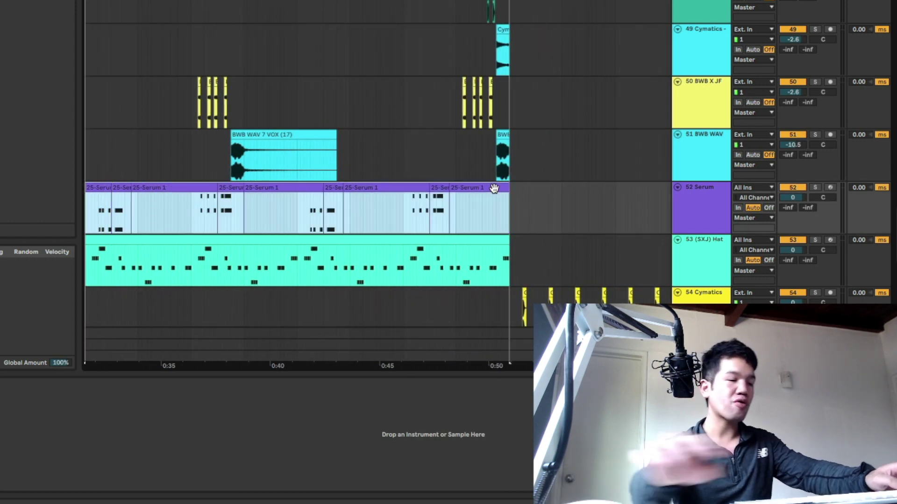
{"action": "key", "text": "ctrl+j"}
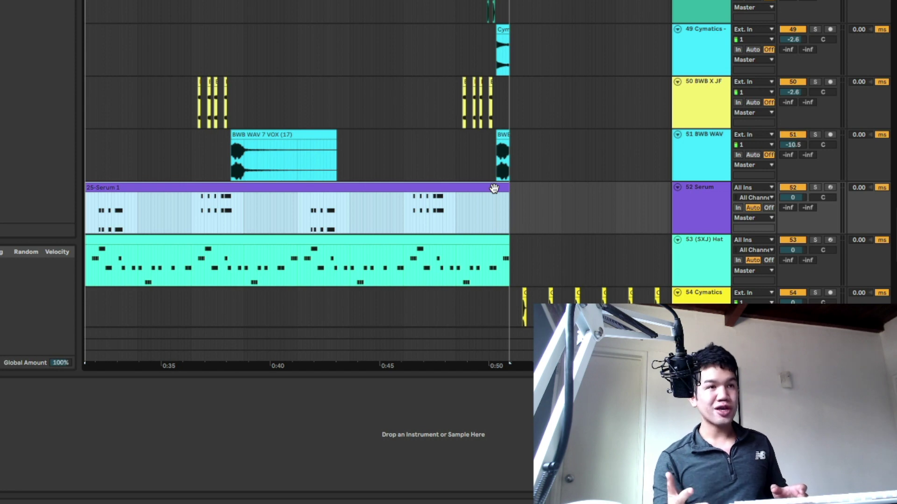
Examine the impact and riser clips around the CHRDS section on the TRANS group's tracks
{"action": "scroll", "coordinate": [460, 135], "scroll_direction": "up", "scroll_amount": 15}
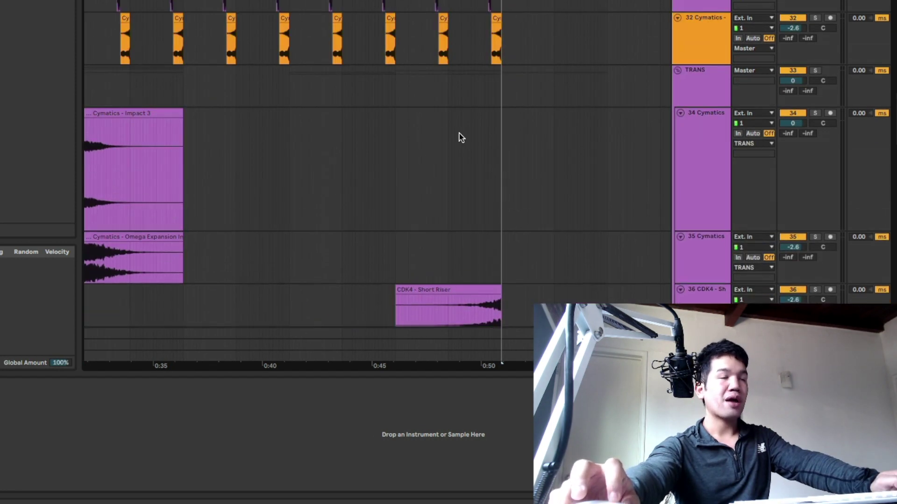
{"action": "scroll", "coordinate": [460, 136], "scroll_direction": "down", "scroll_amount": 5}
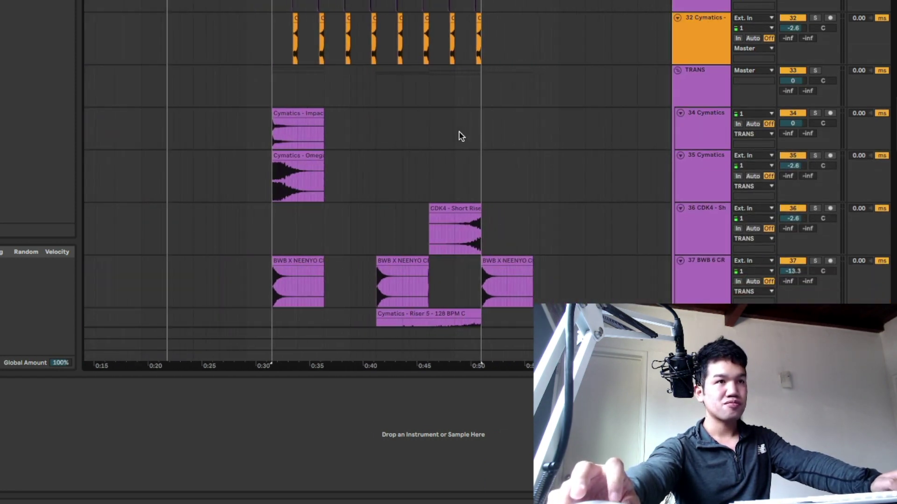